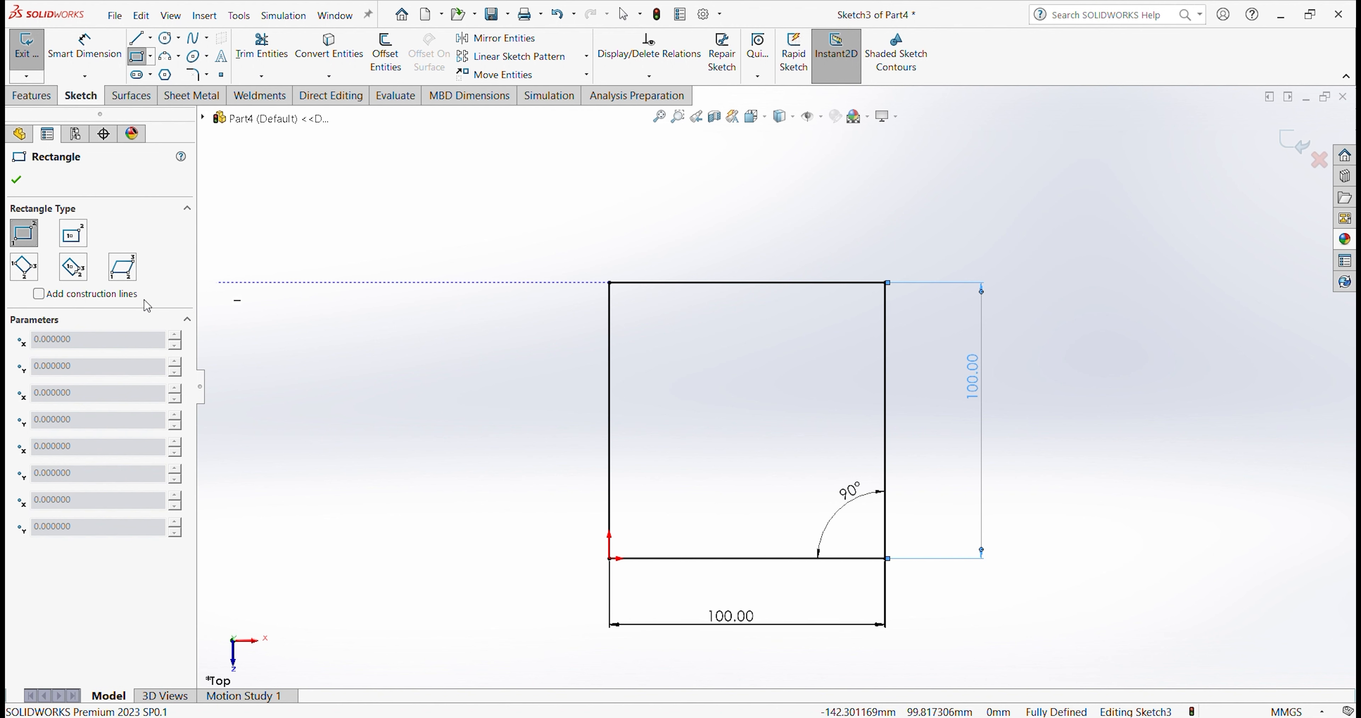
{"action": "left_click", "coordinate": [705, 559]}
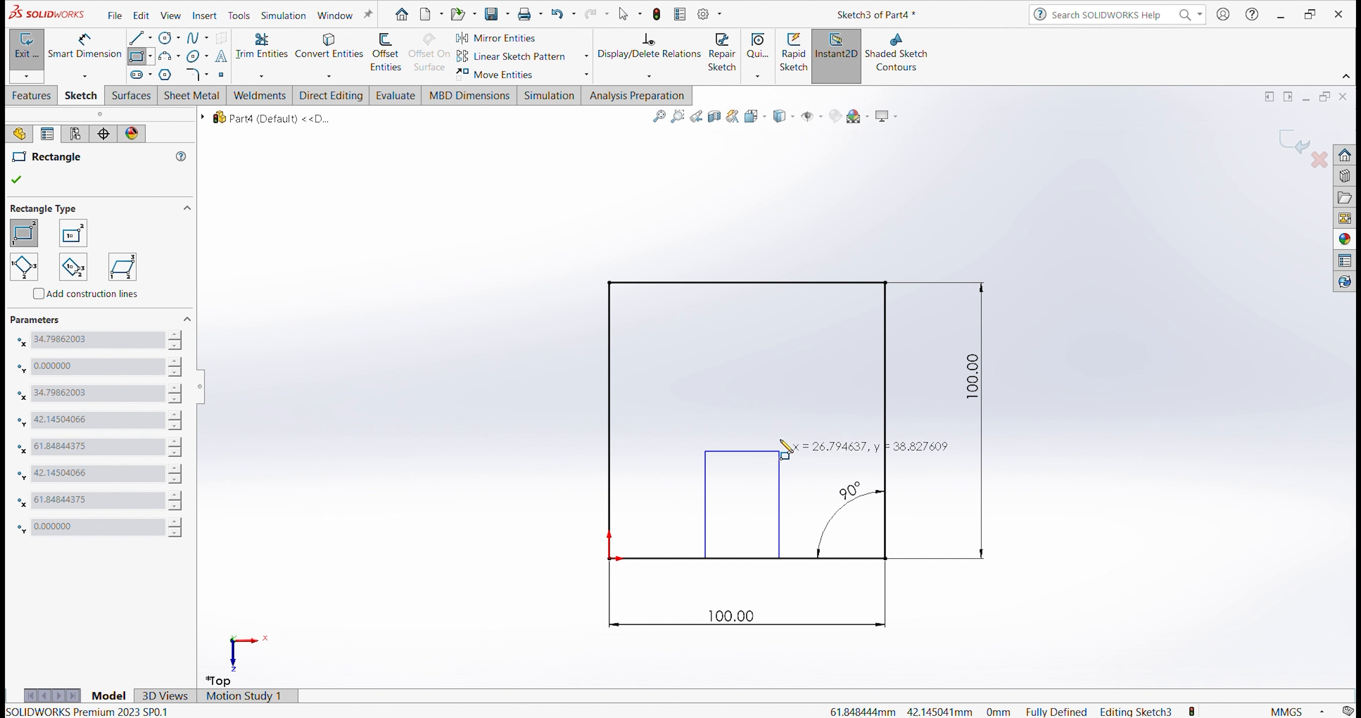
{"action": "left_click", "coordinate": [132, 270]}
{"action": "left_click", "coordinate": [699, 558]}
{"action": "left_click", "coordinate": [700, 461]}
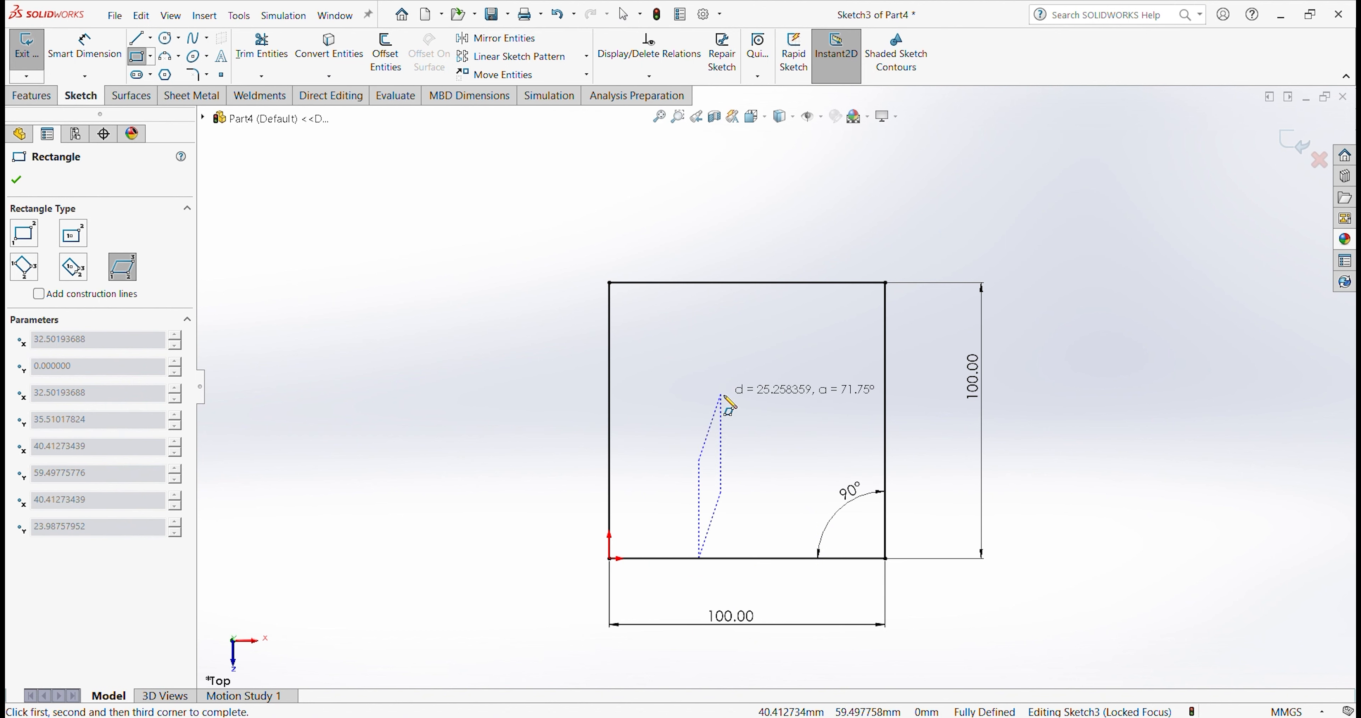
{"action": "key", "text": "Escape"}
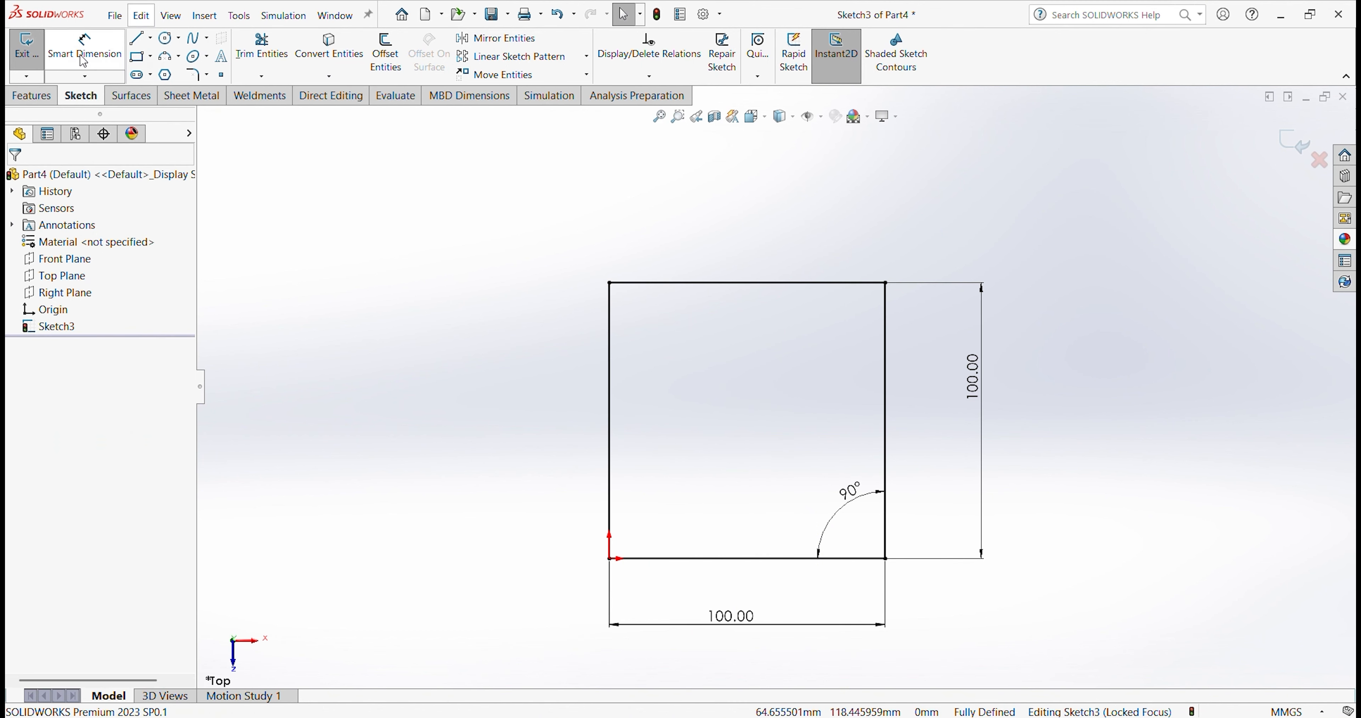
Step: Sketch a corner rectangle inside the square, rising from its bottom edge, and stretch it to about 30 mm wide and 71 mm tall
{"action": "left_click", "coordinate": [139, 56]}
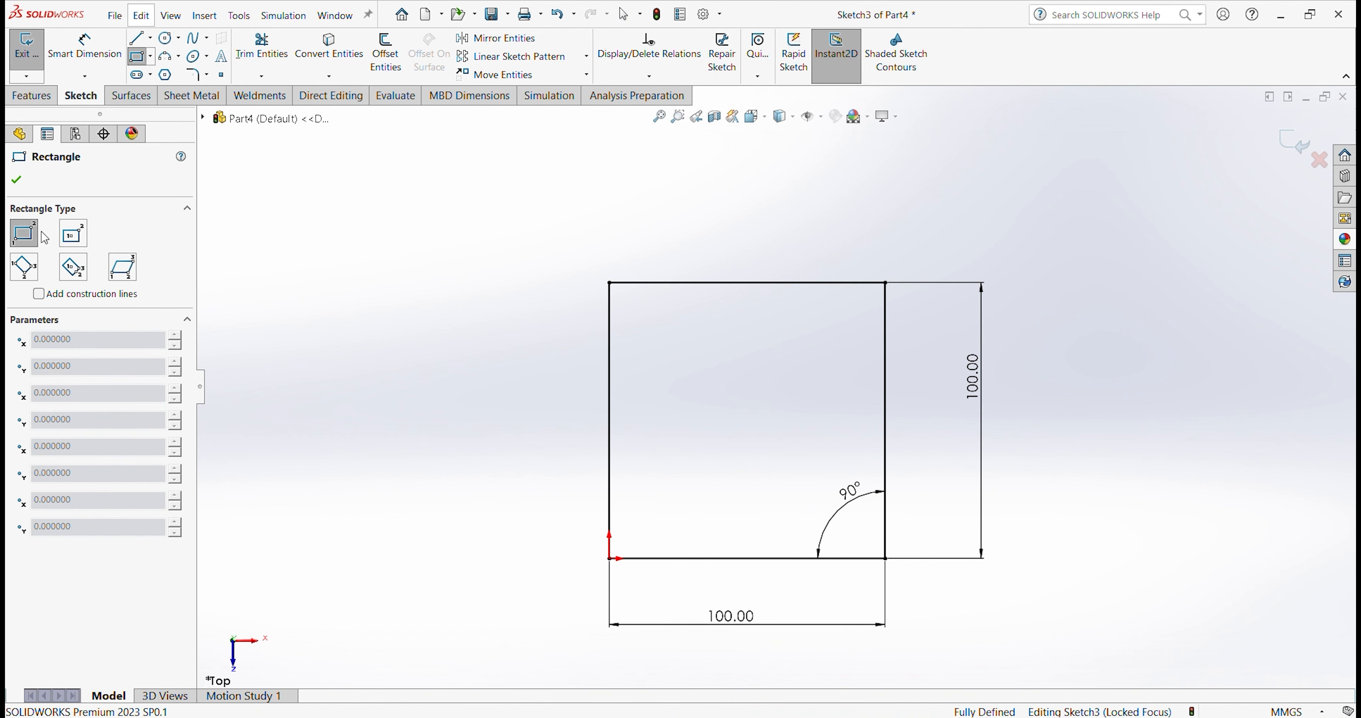
{"action": "left_click", "coordinate": [709, 559]}
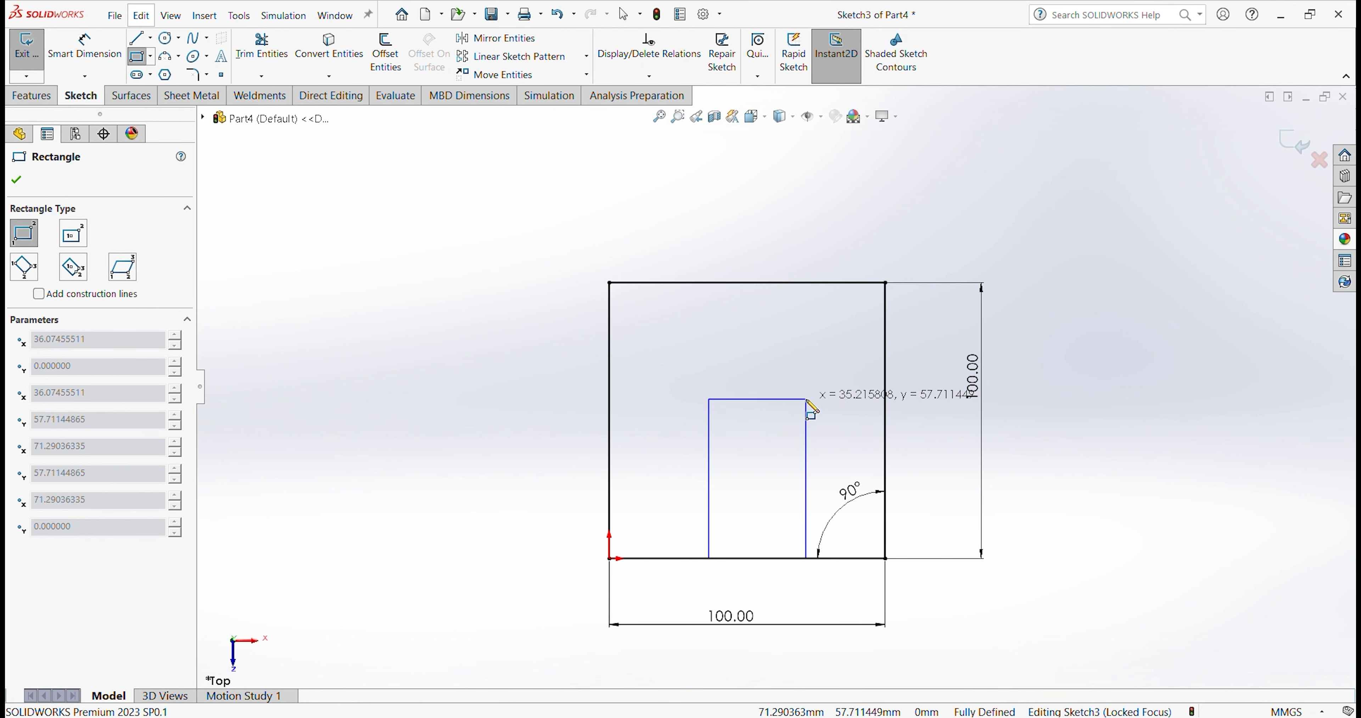
{"action": "left_click", "coordinate": [791, 397]}
{"action": "key", "text": "Escape"}
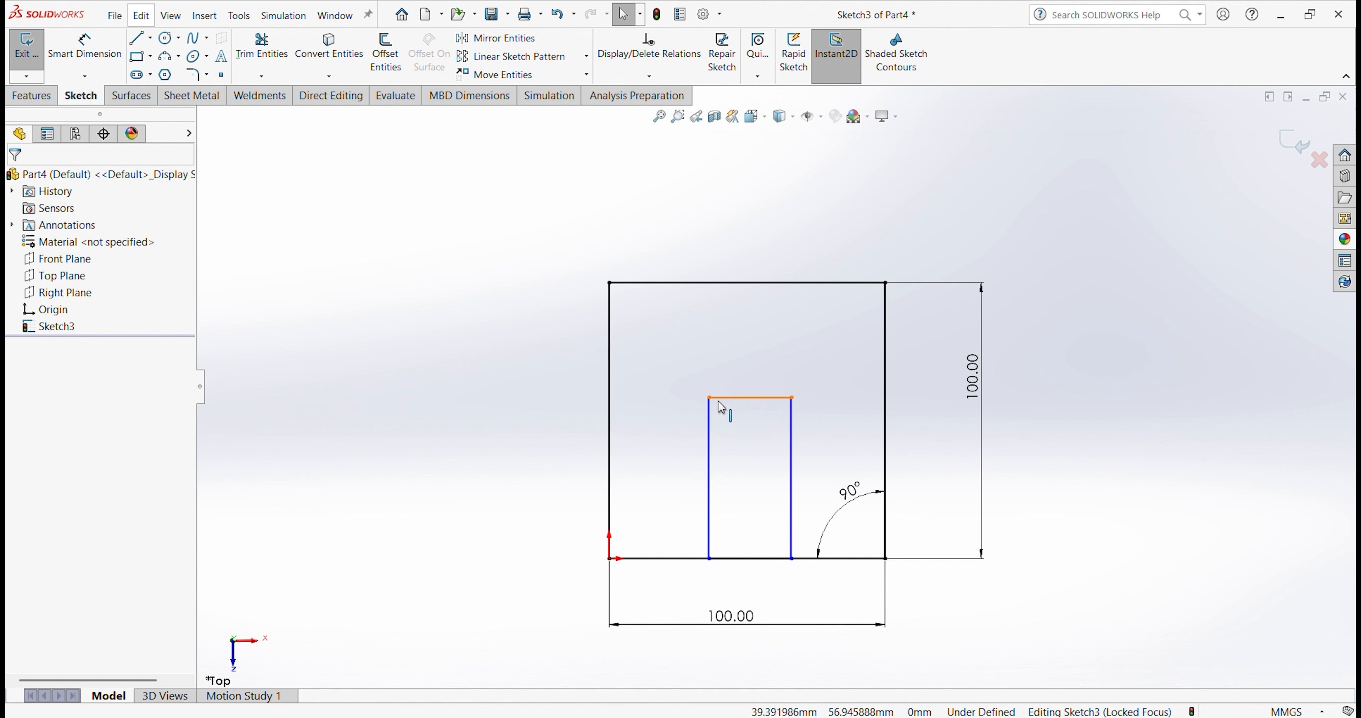
{"action": "left_click_drag", "start_coordinate": [712, 396], "coordinate": [655, 362]}
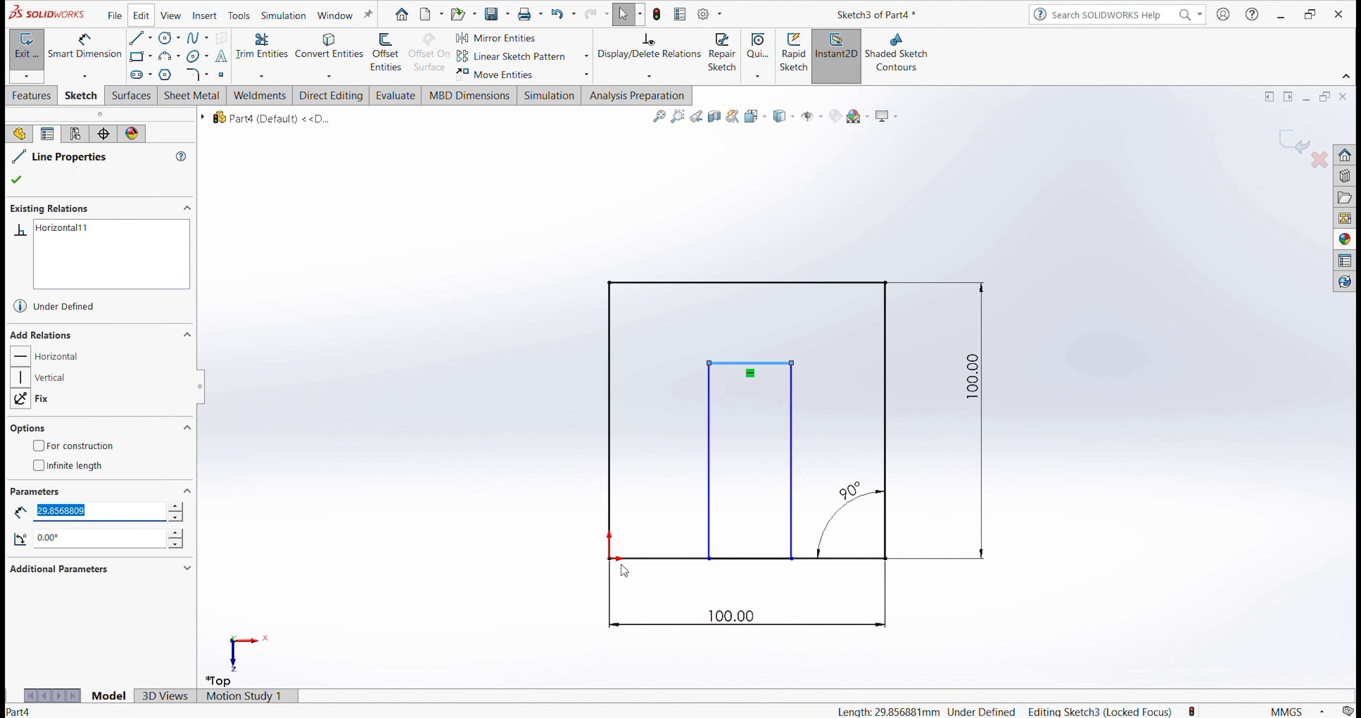
Step: Dimension the distance between the left edges of the square and the inner rectangle as 35 mm
{"action": "right_click_drag", "start_coordinate": [508, 548], "coordinate": [508, 530]}
{"action": "left_click", "coordinate": [610, 400]}
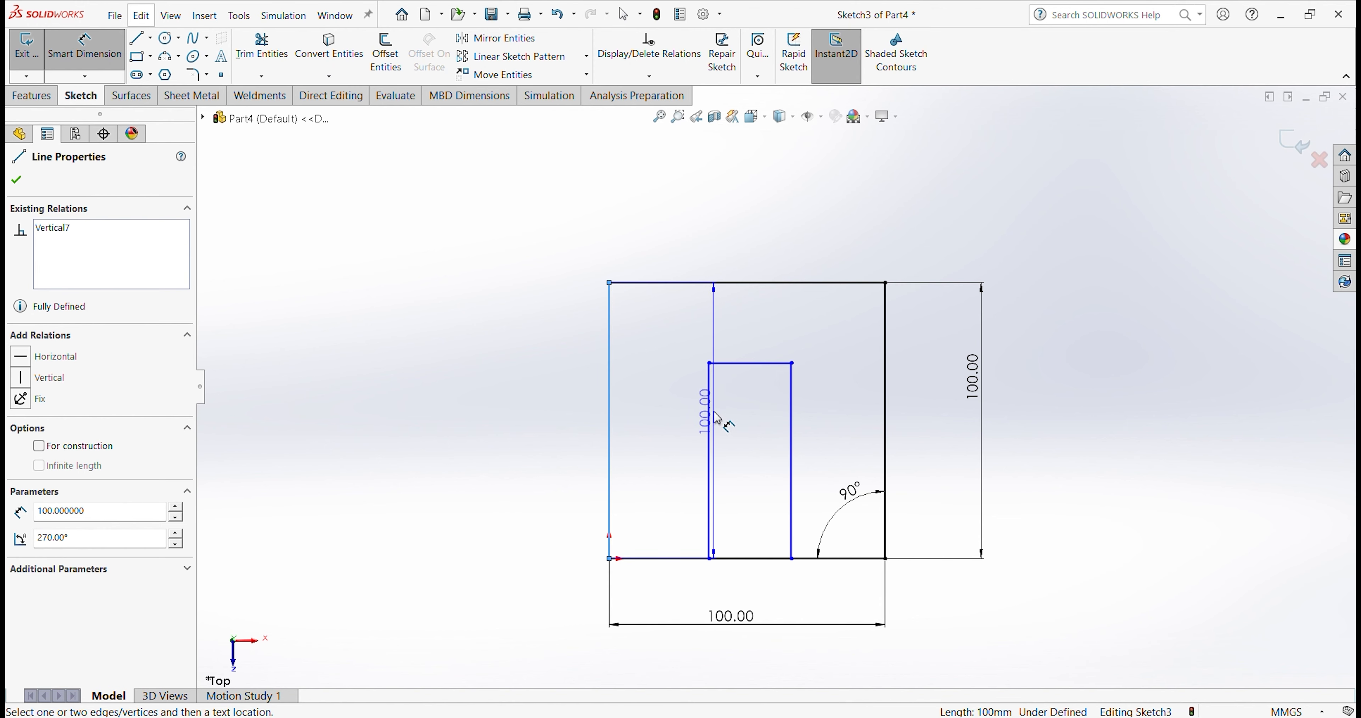
{"action": "left_click", "coordinate": [711, 420]}
{"action": "left_click", "coordinate": [660, 444]}
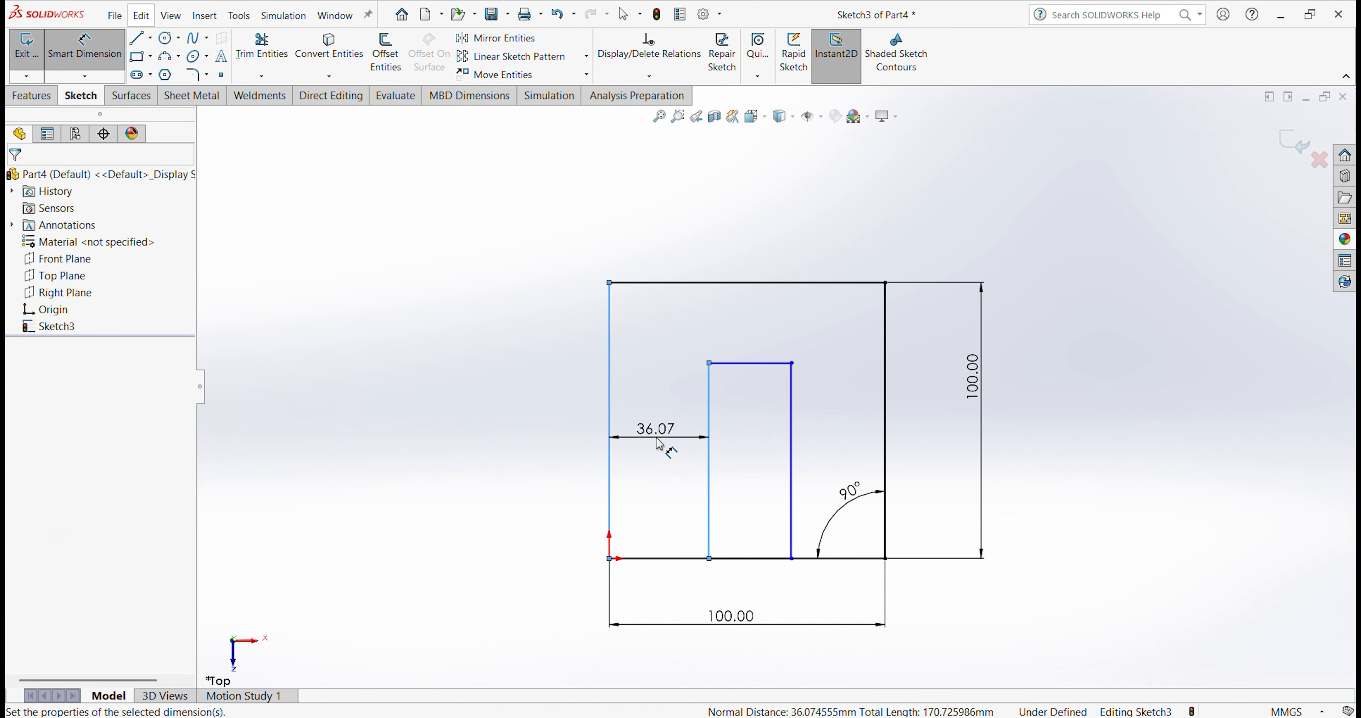
{"action": "type", "text": "35"}
{"action": "key", "text": "Return"}
{"action": "left_click", "coordinate": [792, 436]}
{"action": "left_click", "coordinate": [884, 429]}
{"action": "left_click", "coordinate": [845, 428]}
{"action": "left_click", "coordinate": [859, 291]}
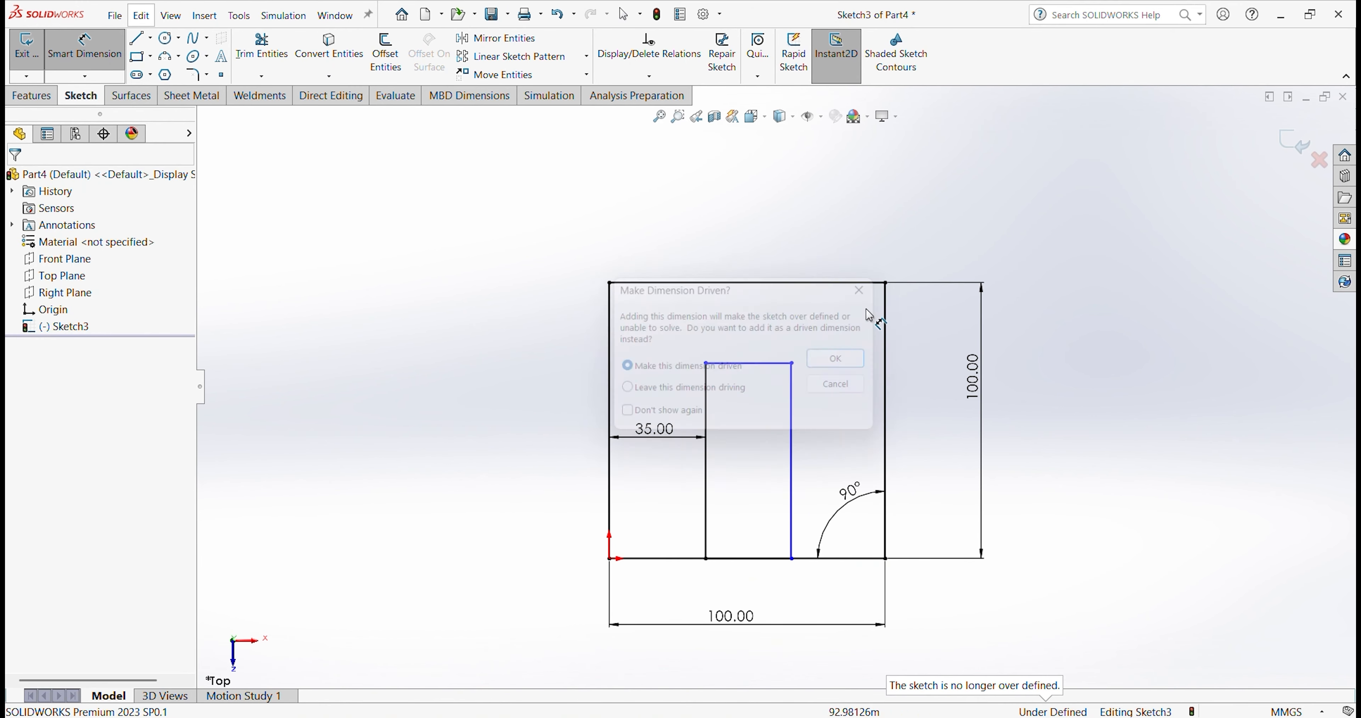
Step: Dimension the inner rectangle's width between its two vertical sides as 30 mm
{"action": "left_click", "coordinate": [792, 429]}
{"action": "left_click", "coordinate": [706, 430]}
{"action": "left_click", "coordinate": [744, 433]}
{"action": "type", "text": "35"}
{"action": "key", "text": "Return"}
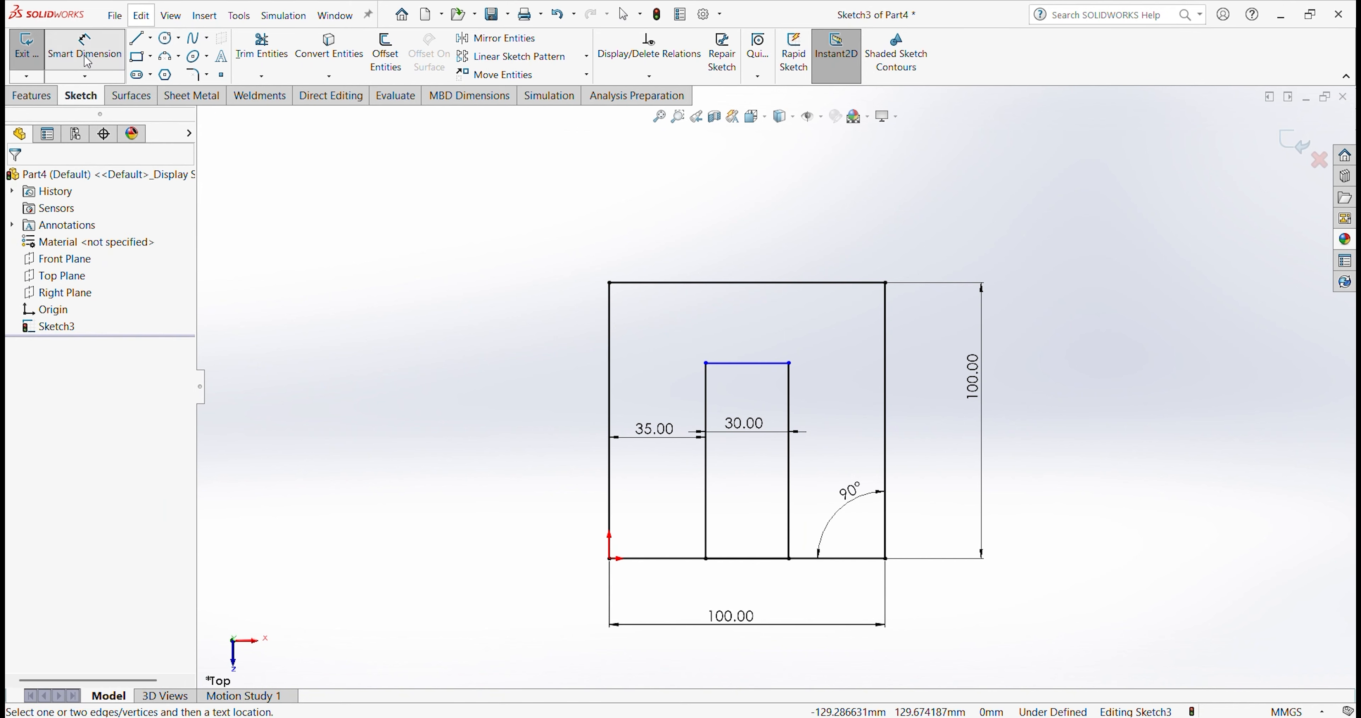
Step: Dimension the inner rectangle's height from the square's bottom edge to its own top edge as 70 mm
{"action": "left_click", "coordinate": [859, 557]}
{"action": "left_click", "coordinate": [771, 363]}
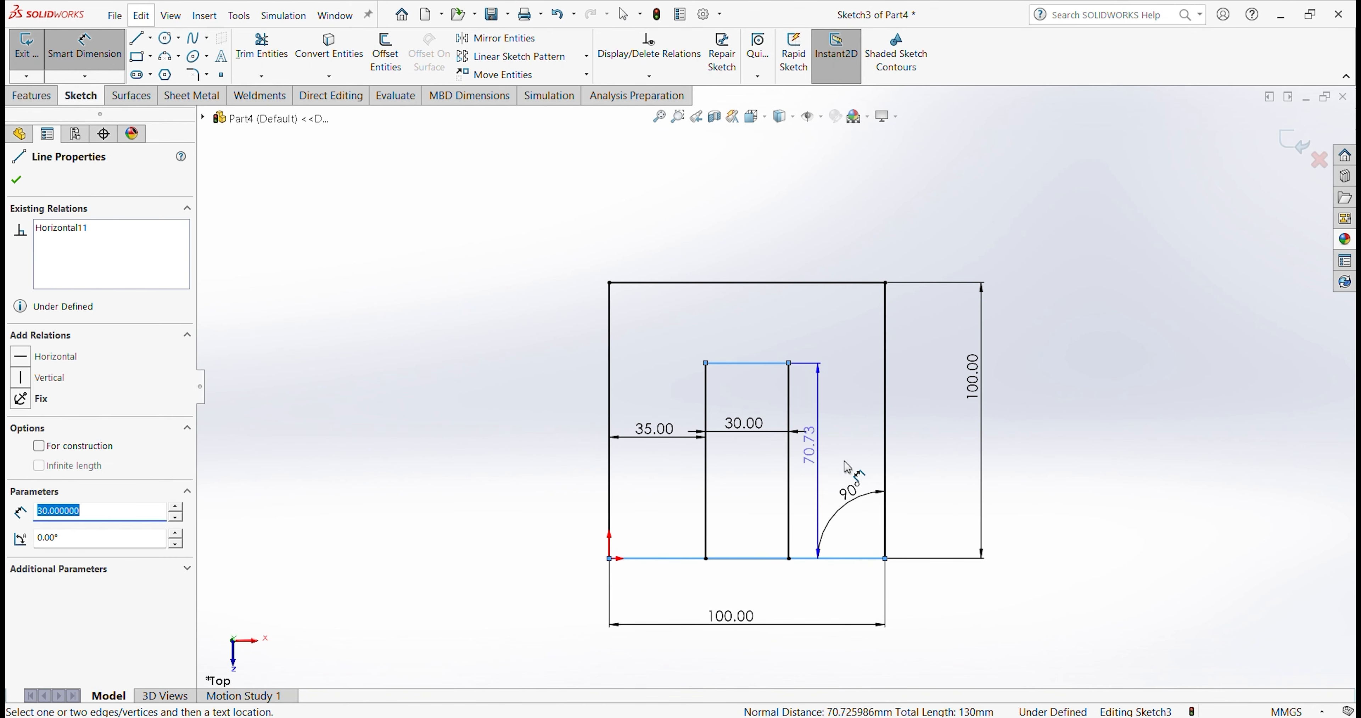
{"action": "left_click", "coordinate": [936, 471]}
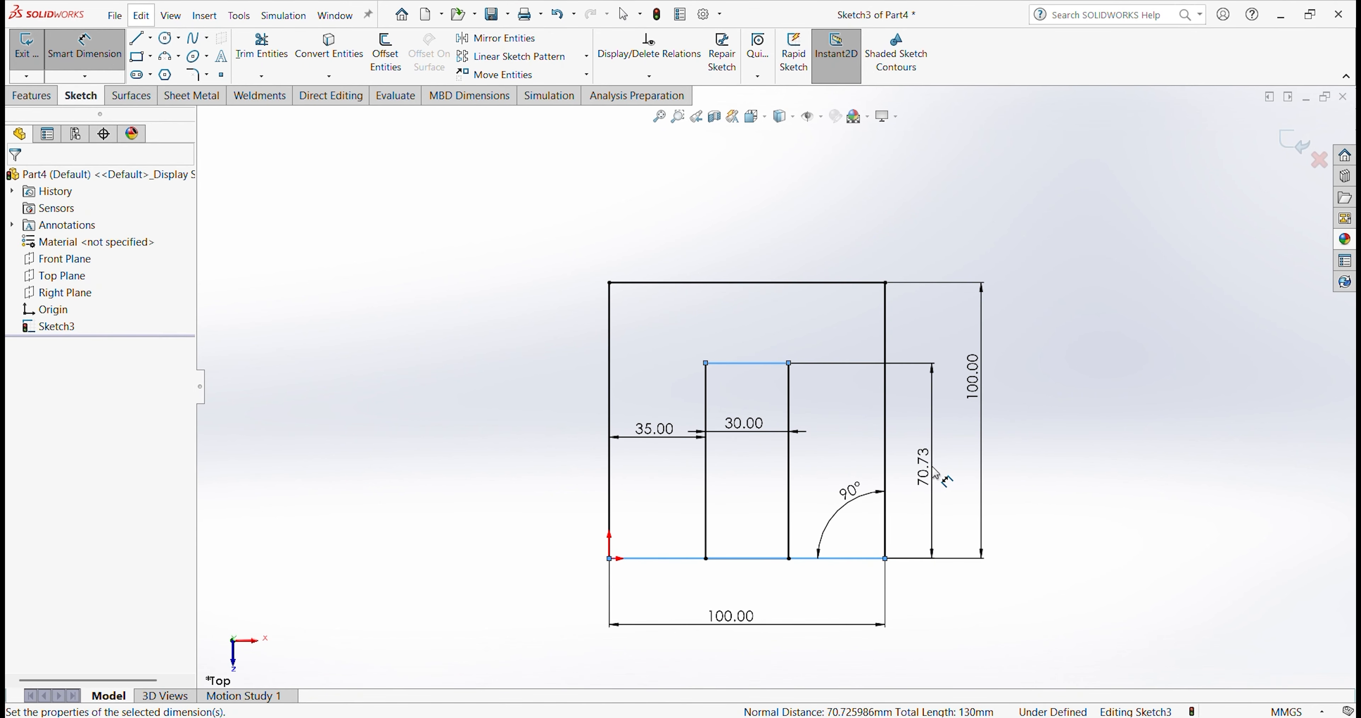
{"action": "type", "text": "70"}
{"action": "key", "text": "Return"}
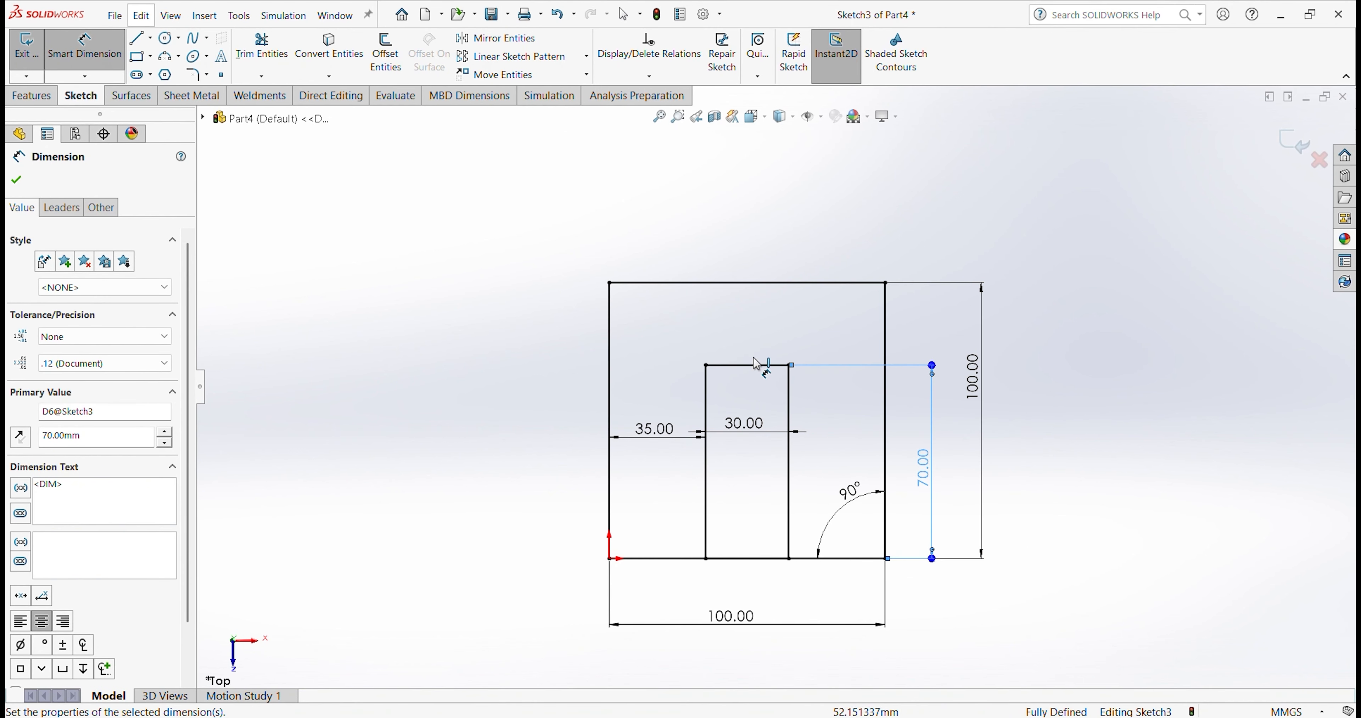
Step: Sketch a centre-point circle with a radius of about 33 mm, overlapping the square's top edge
{"action": "left_click", "coordinate": [166, 38]}
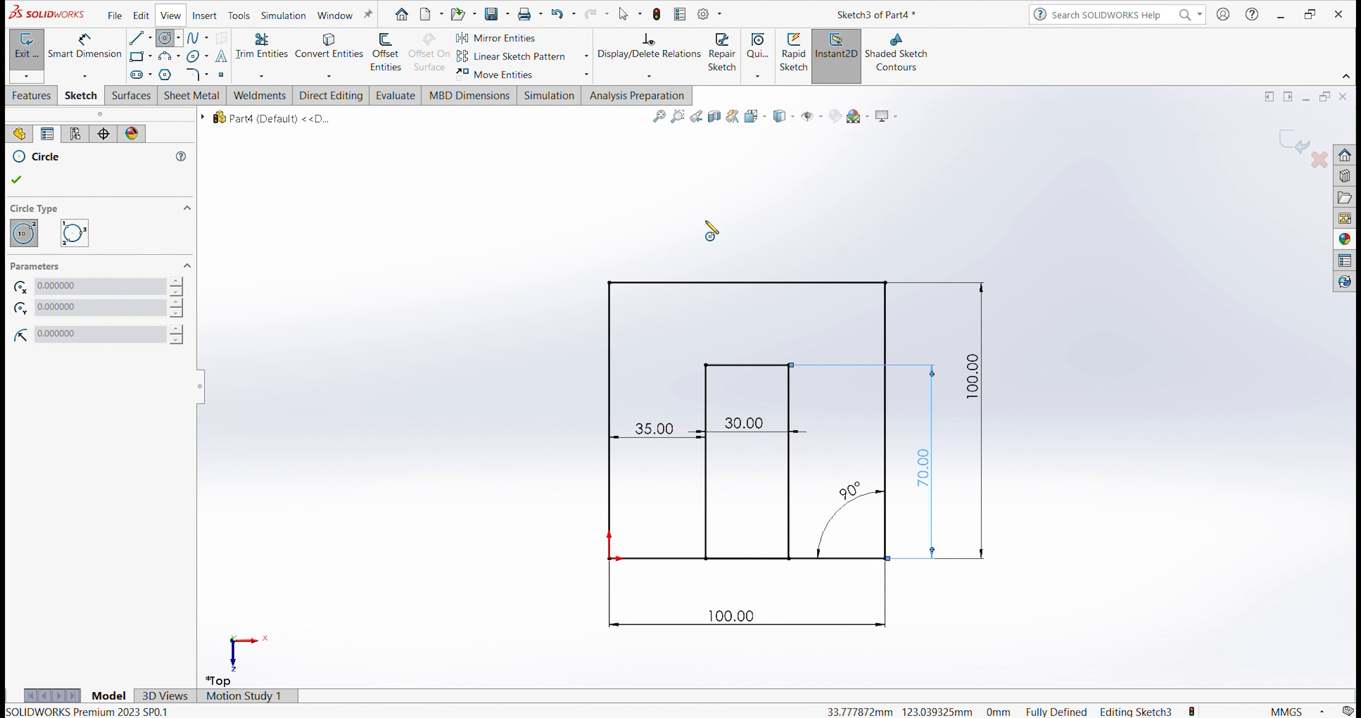
{"action": "left_click", "coordinate": [750, 218]}
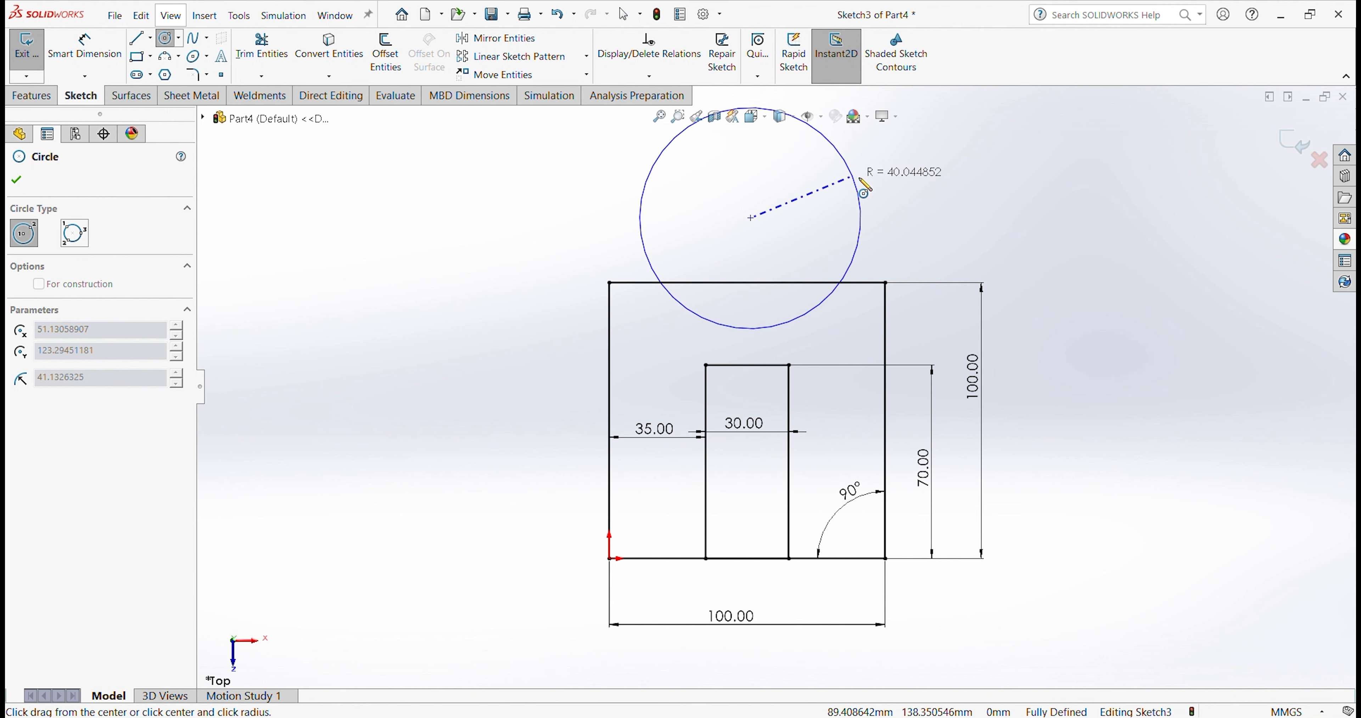
{"action": "left_click", "coordinate": [827, 164]}
{"action": "scroll", "coordinate": [708, 227], "scroll_direction": "up", "scroll_amount": 1}
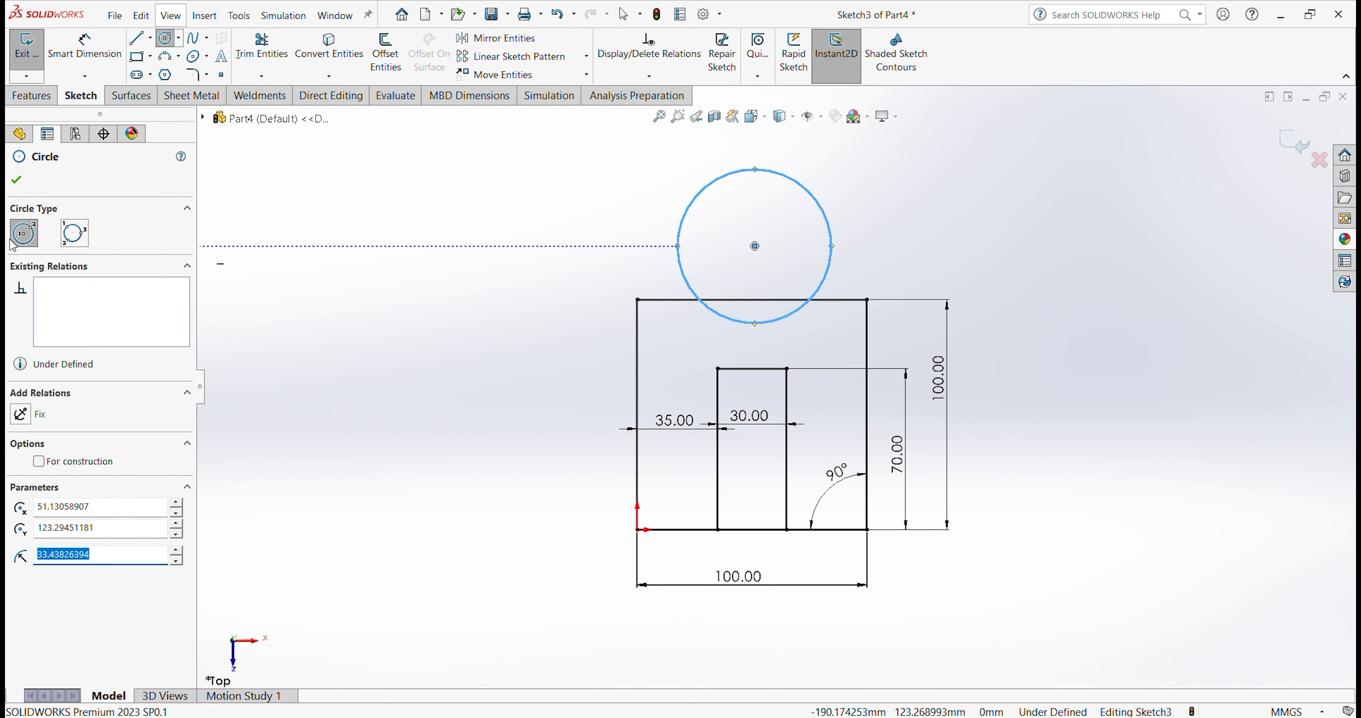
Step: Try to sketch a three-point perimeter circle inside the existing circle
{"action": "left_click", "coordinate": [63, 235]}
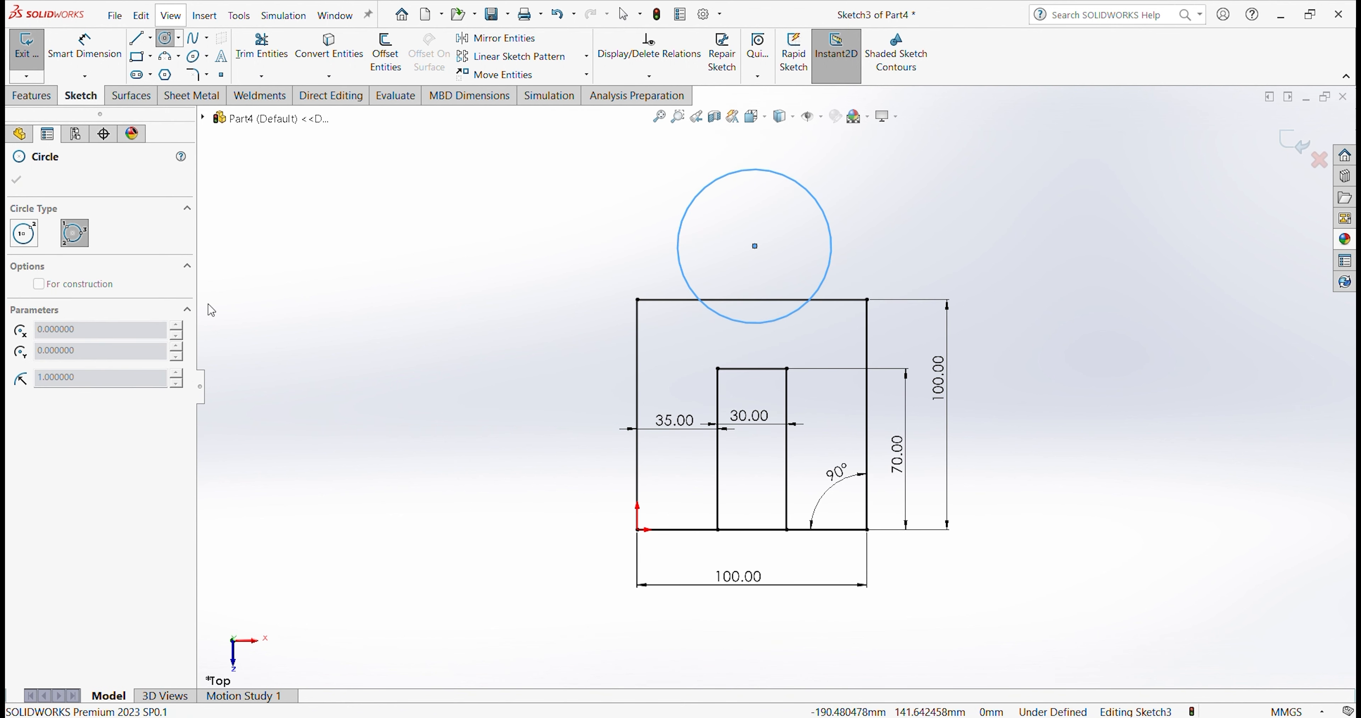
{"action": "left_click", "coordinate": [709, 210]}
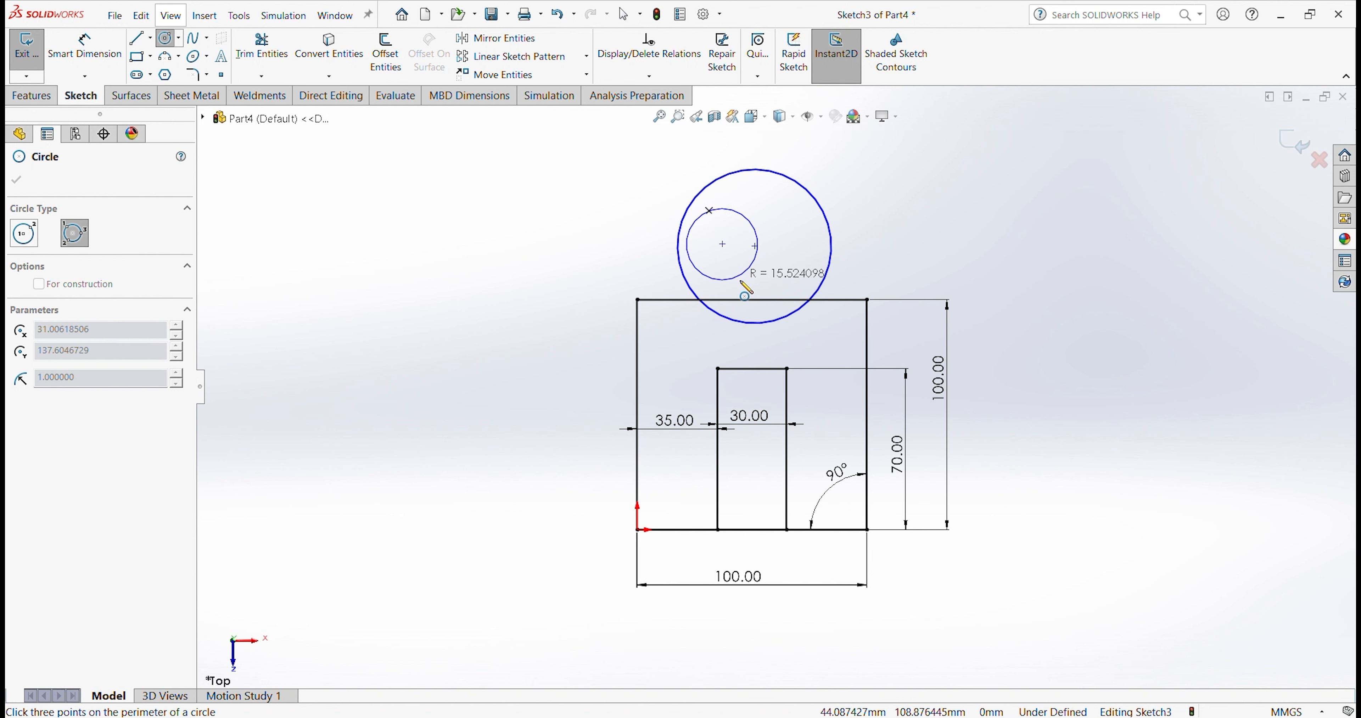
{"action": "left_click", "coordinate": [802, 229]}
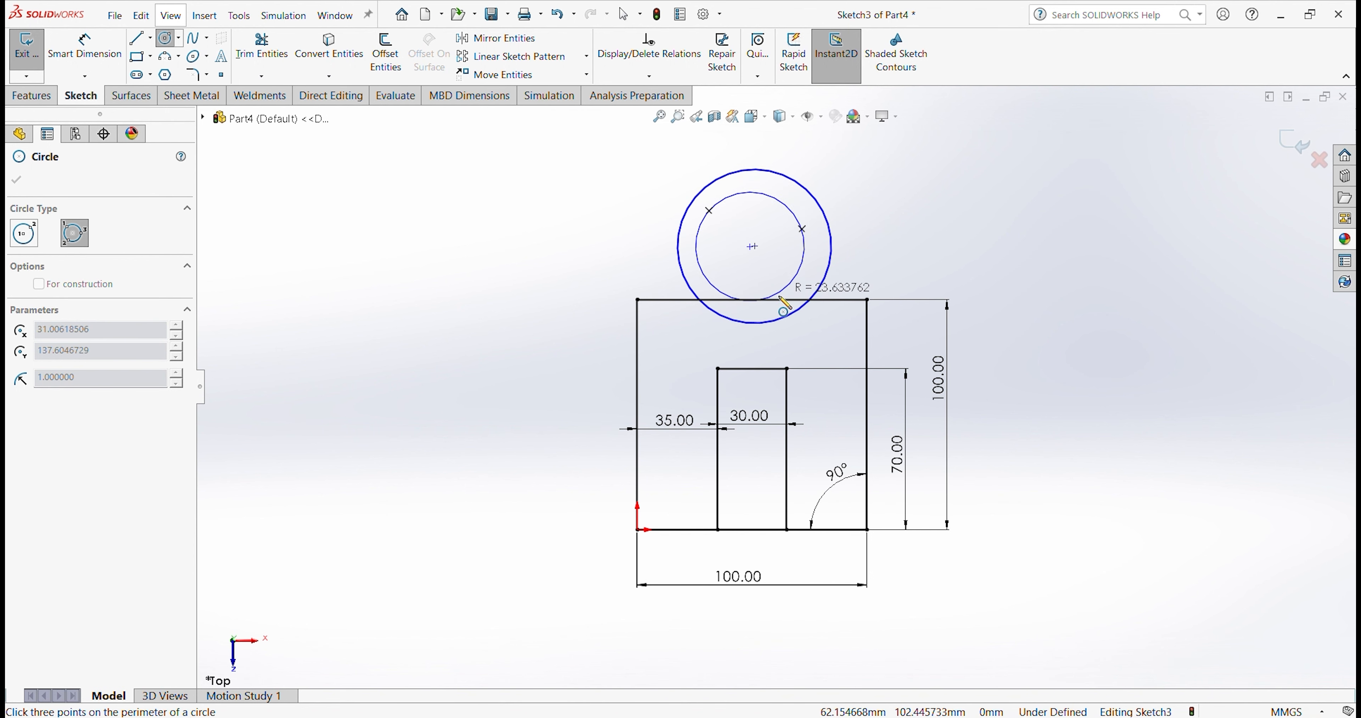
Step: Sketch a centrepoint semicircular arc of 15 mm radius over the inner rectangle, centred on its top edge's midpoint and ending at its upper corners
{"action": "left_click", "coordinate": [169, 56]}
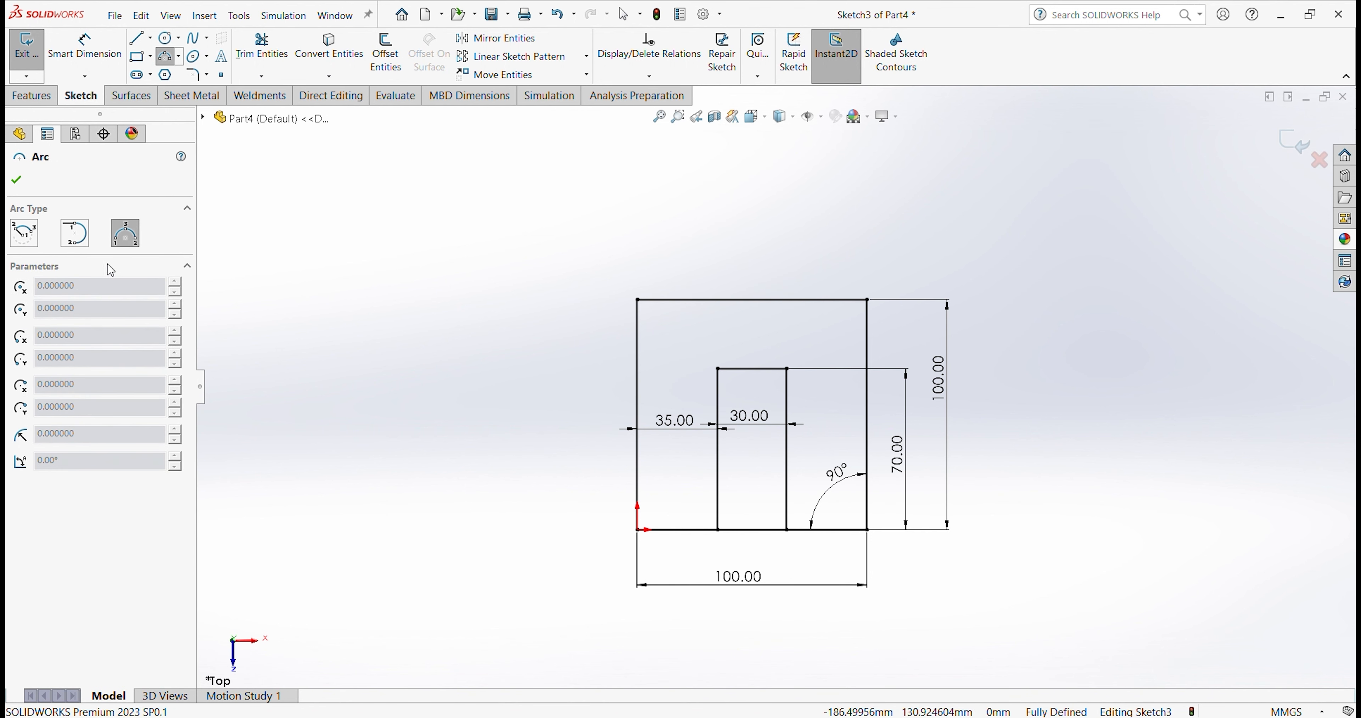
{"action": "left_click", "coordinate": [23, 233]}
{"action": "left_click", "coordinate": [84, 241]}
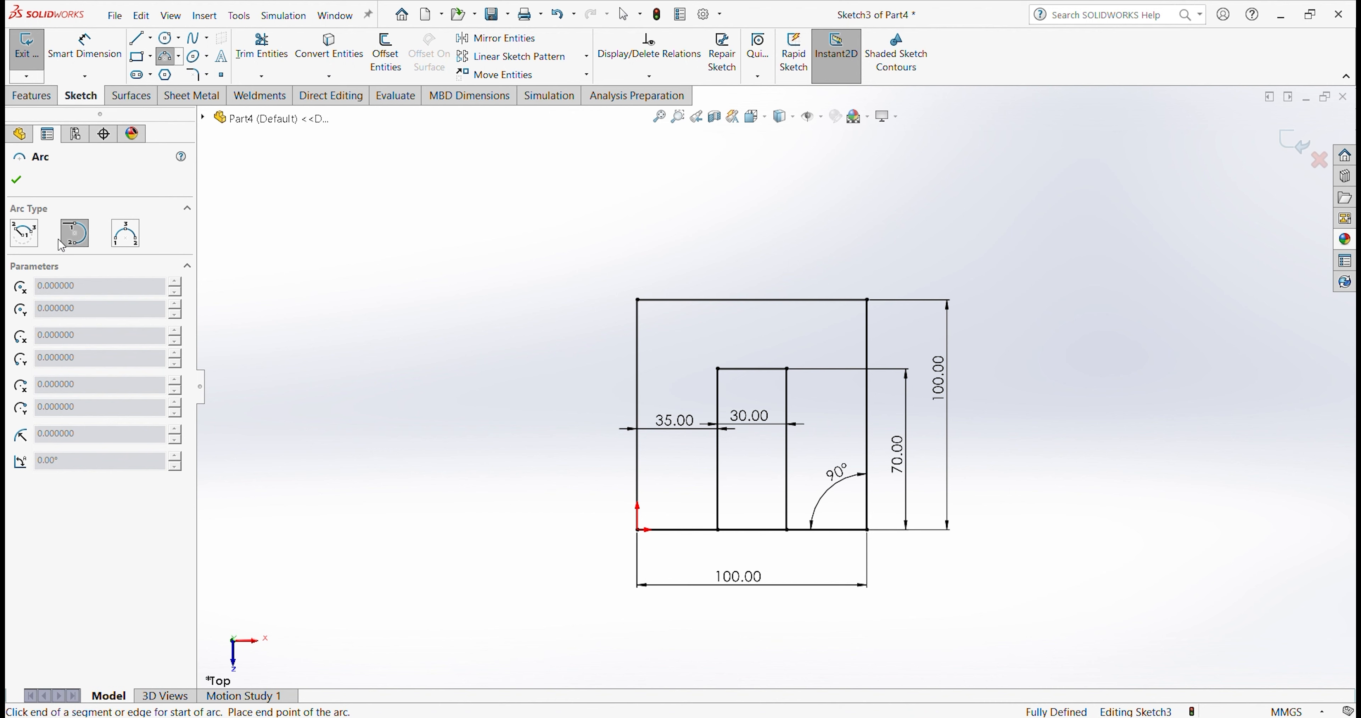
{"action": "left_click", "coordinate": [24, 233]}
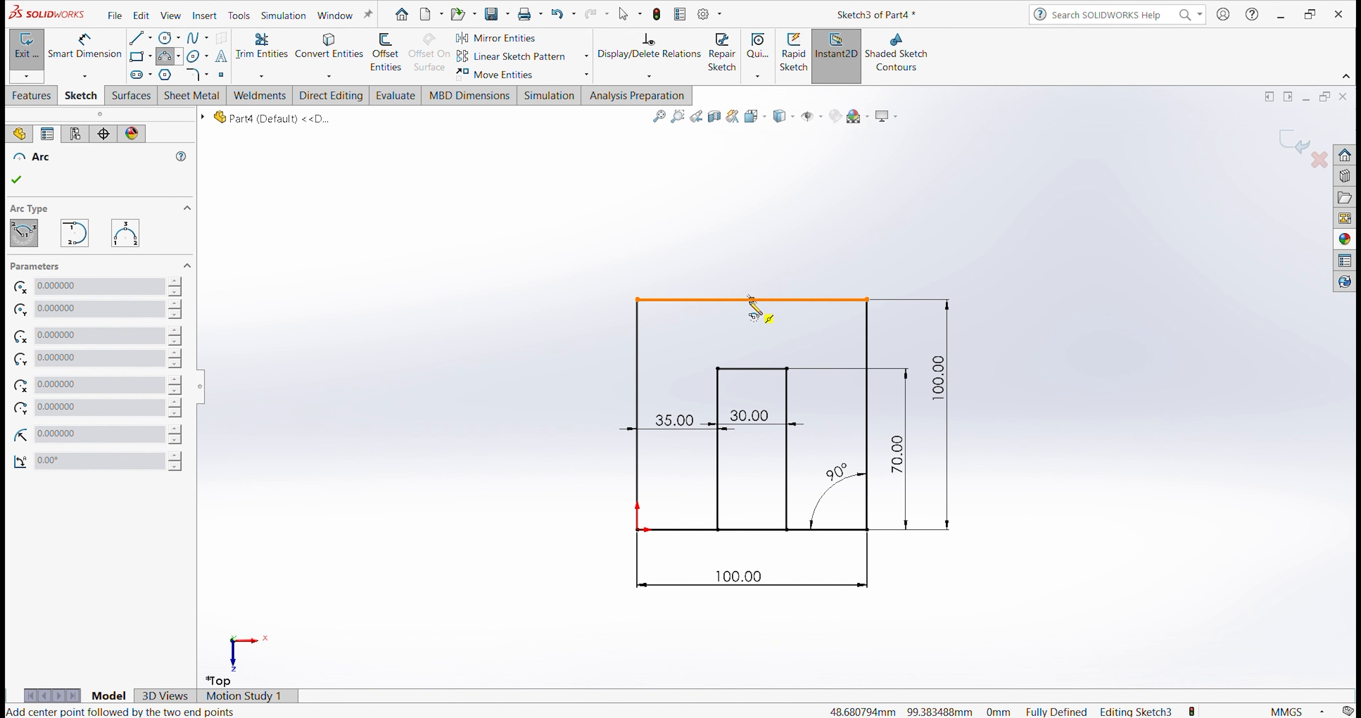
{"action": "left_click", "coordinate": [752, 368]}
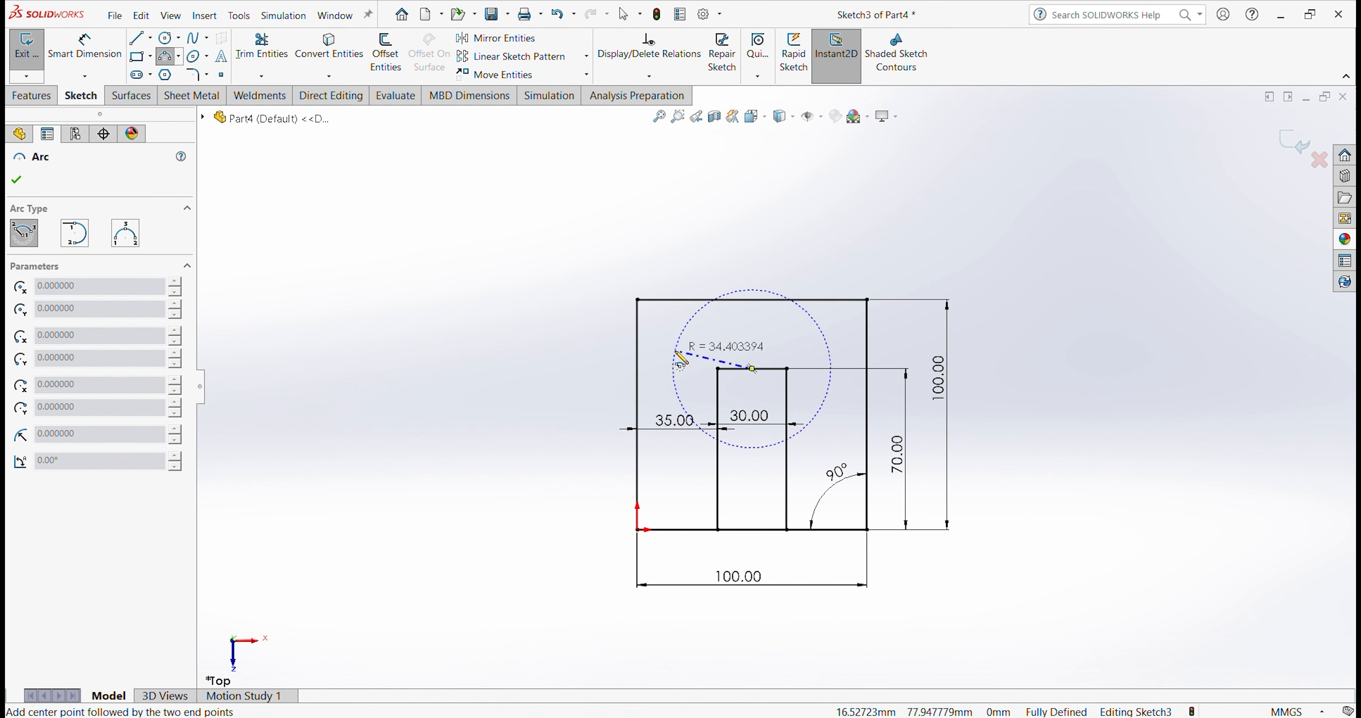
{"action": "left_click", "coordinate": [718, 368]}
{"action": "left_click", "coordinate": [788, 369]}
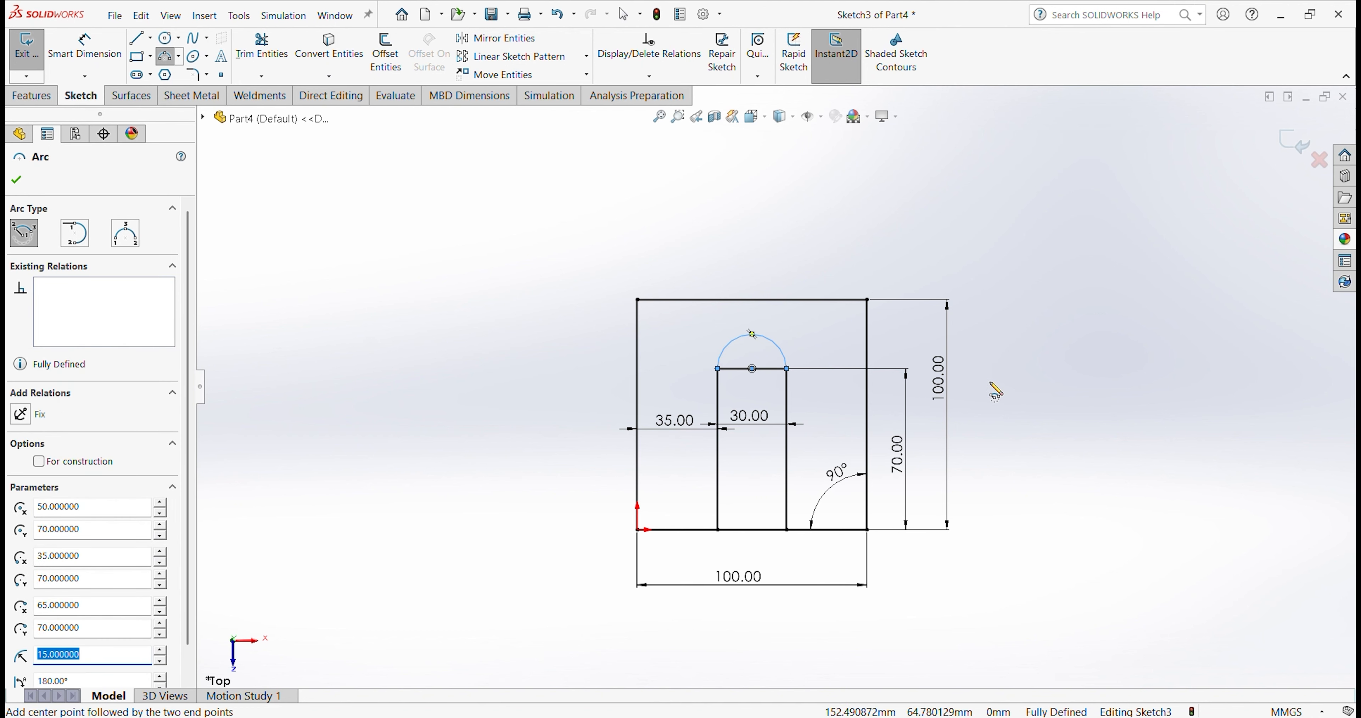
Step: Sketch a tangent arc over the square from its upper-left corner to its upper-right corner
{"action": "left_click", "coordinate": [78, 232]}
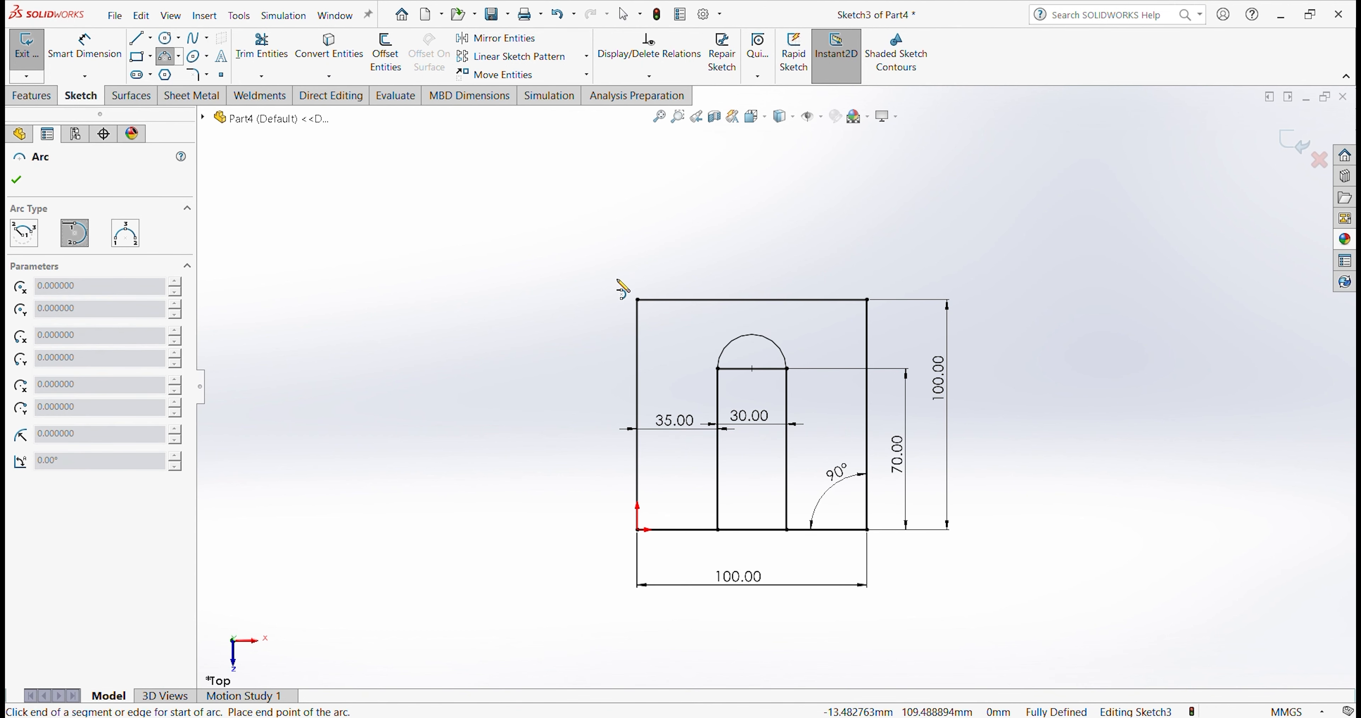
{"action": "left_click", "coordinate": [638, 300]}
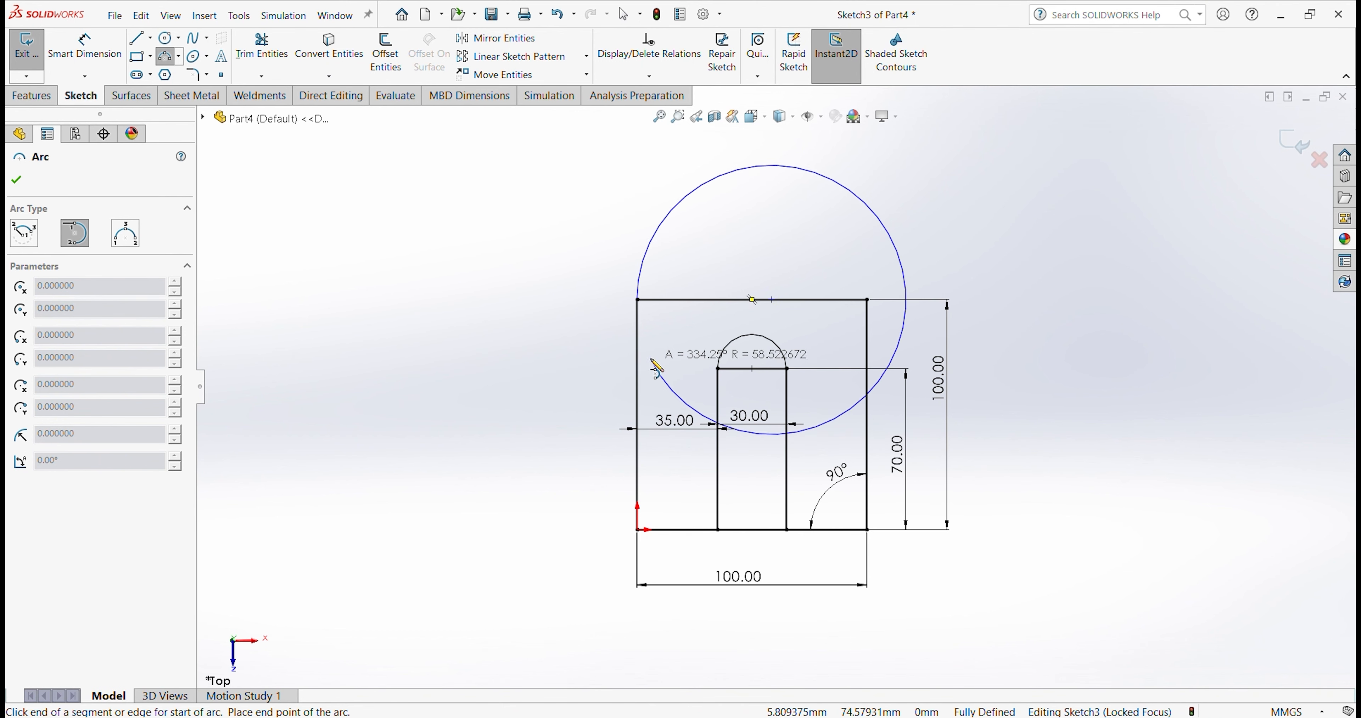
{"action": "left_click", "coordinate": [867, 299]}
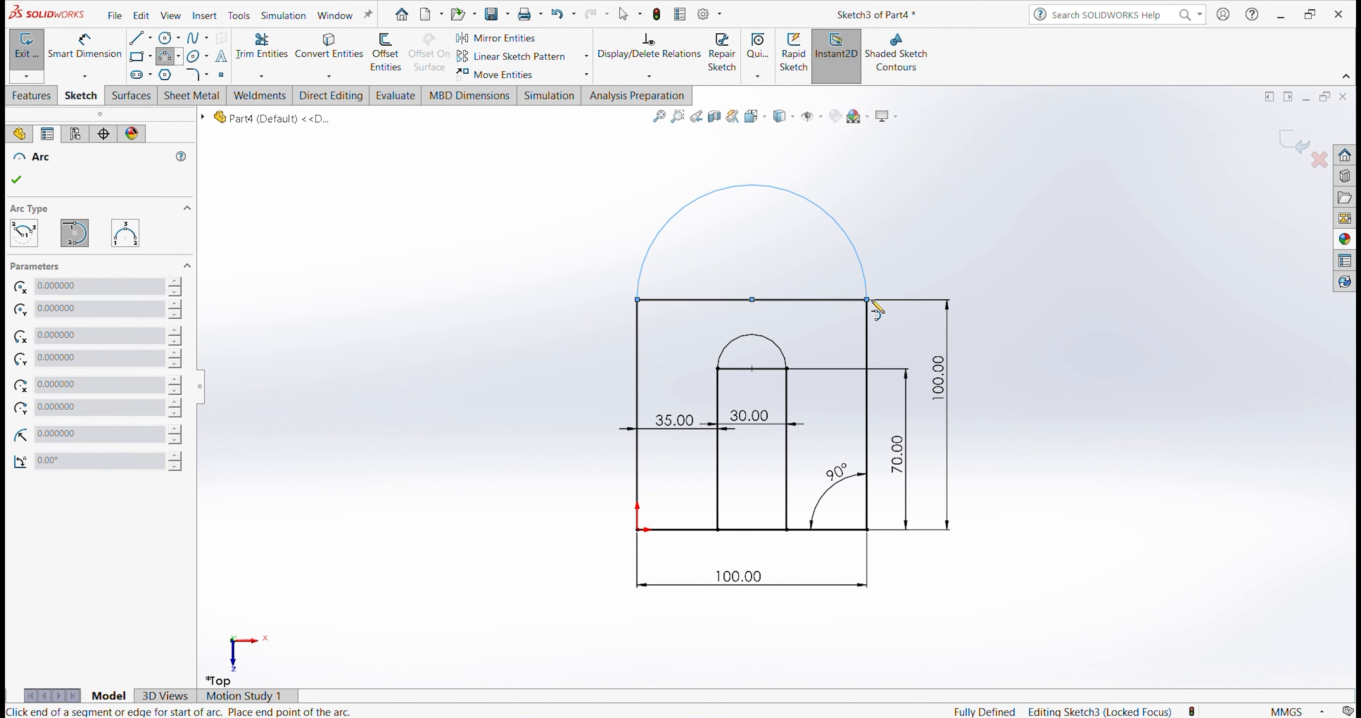
{"action": "right_click", "coordinate": [983, 288]}
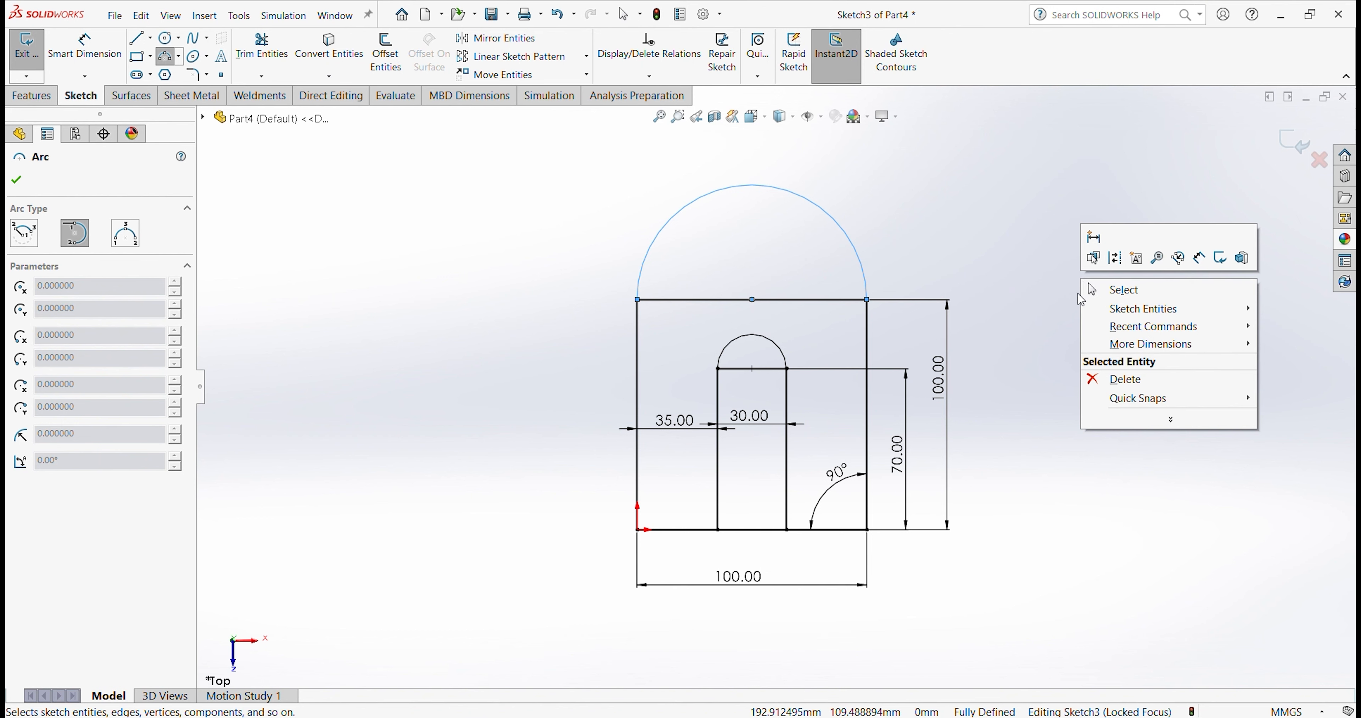
{"action": "left_click", "coordinate": [1124, 290]}
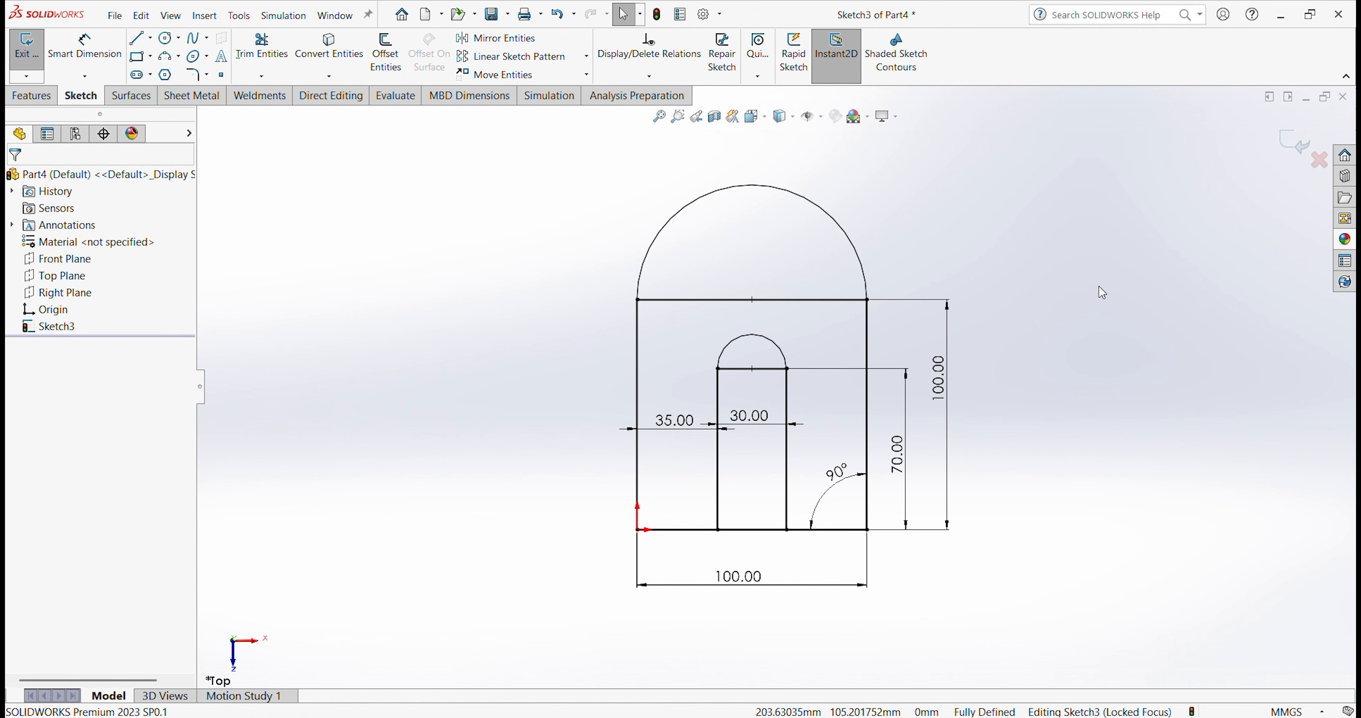
Step: Sketch a three-sided polygon left of the profile and a six-sided polygon right of it with an inscribed circle about 119 mm in diameter
{"action": "left_click", "coordinate": [165, 74]}
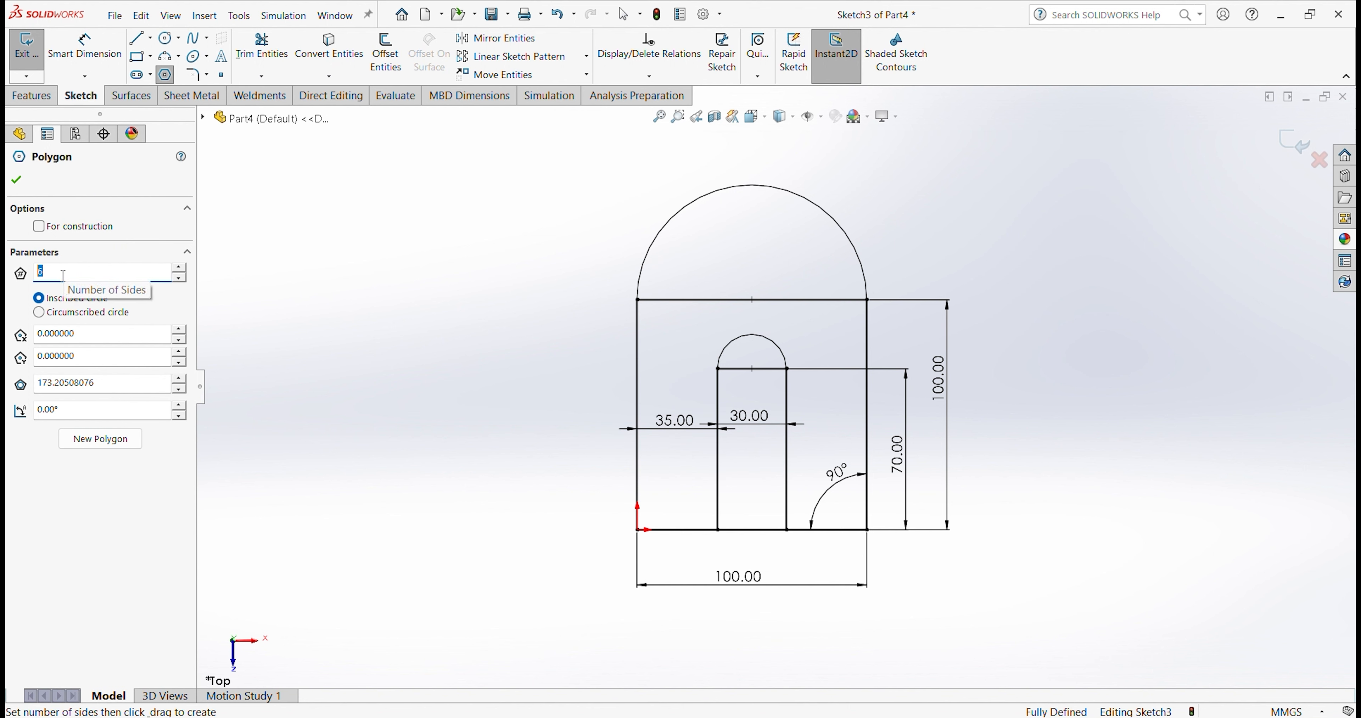
{"action": "type", "text": "3"}
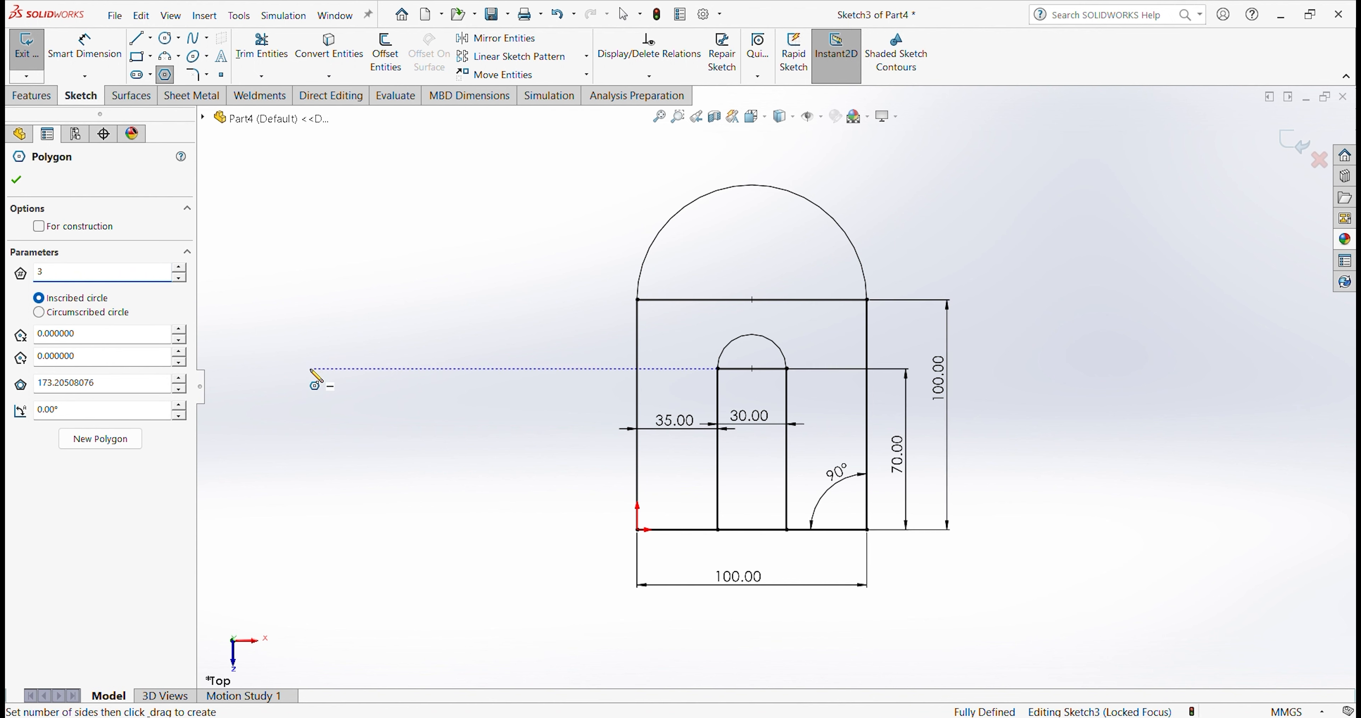
{"action": "left_click_drag", "start_coordinate": [312, 370], "coordinate": [301, 195]}
{"action": "left_click_drag", "start_coordinate": [298, 191], "coordinate": [258, 212]}
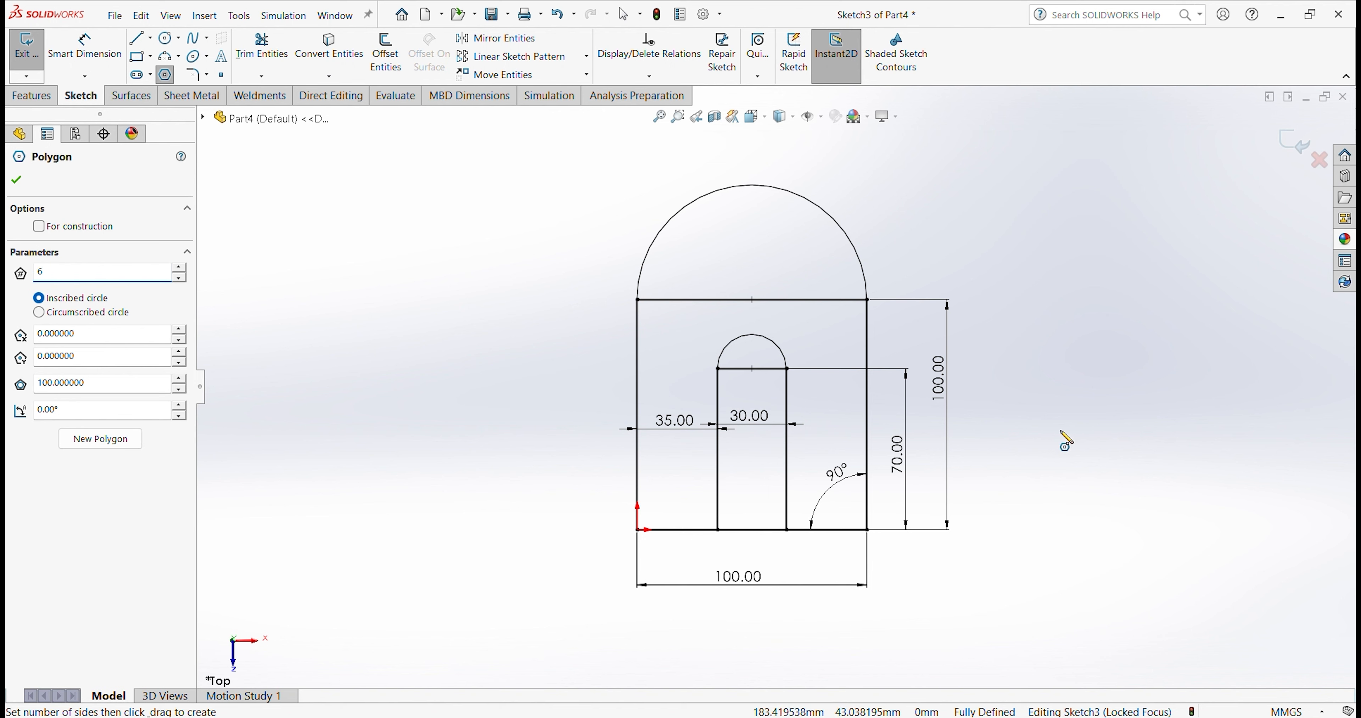
{"action": "left_click_drag", "start_coordinate": [1138, 353], "coordinate": [1139, 196]}
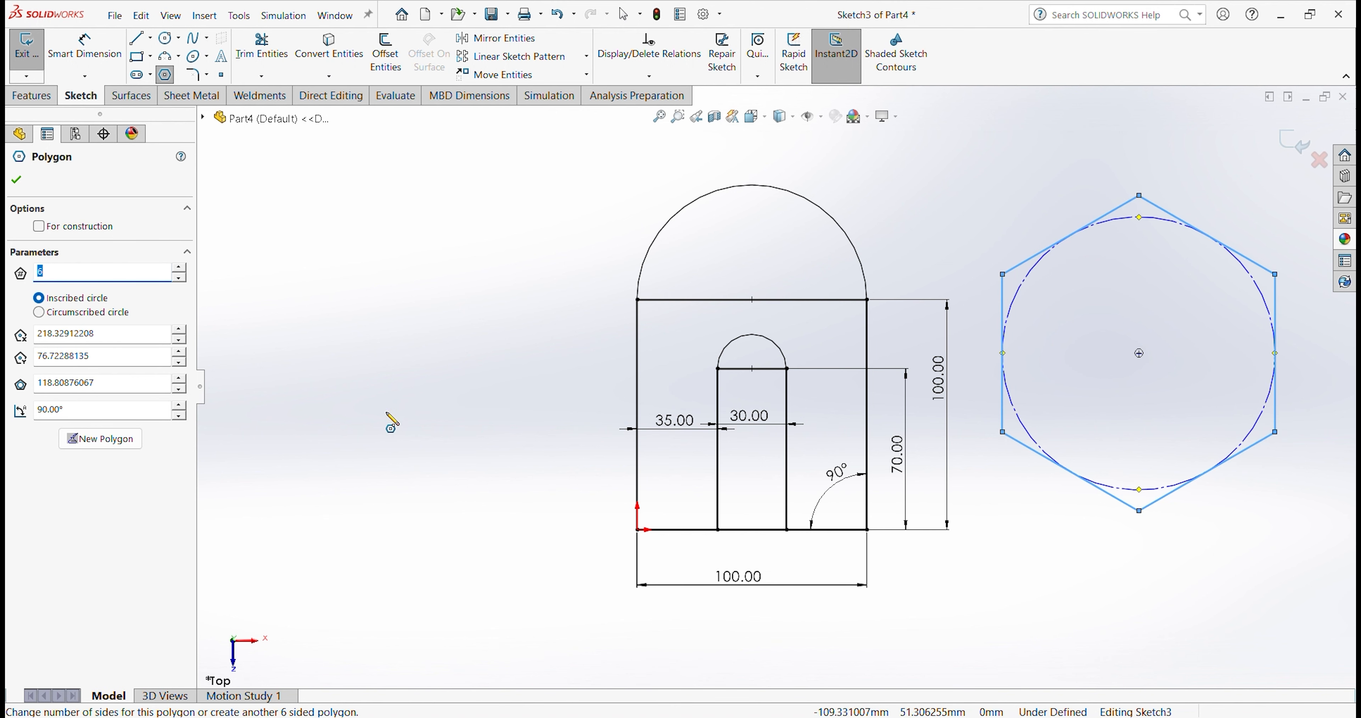
{"action": "left_click", "coordinate": [381, 389]}
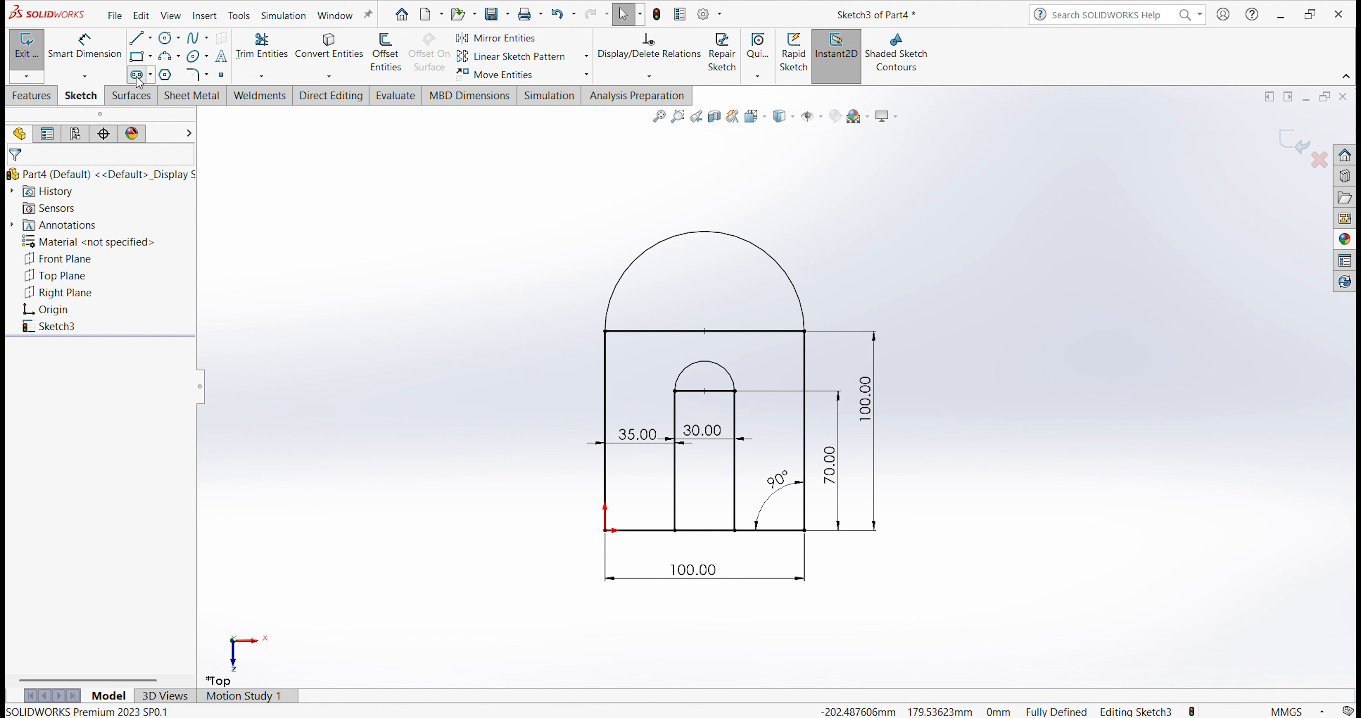
Step: Sketch two horizontal straight slots left of the profile, the lower one about 77 mm between centres and about 59 mm wide
{"action": "left_click", "coordinate": [138, 77]}
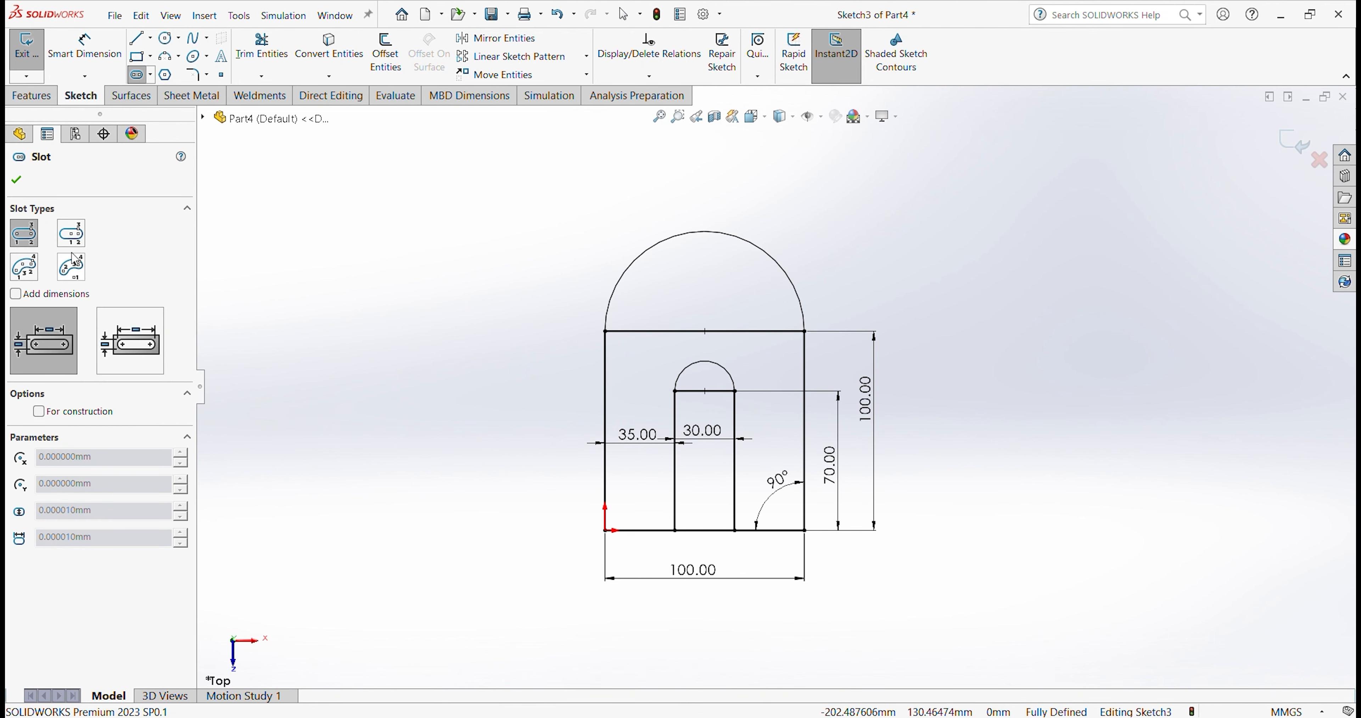
{"action": "left_click", "coordinate": [333, 244]}
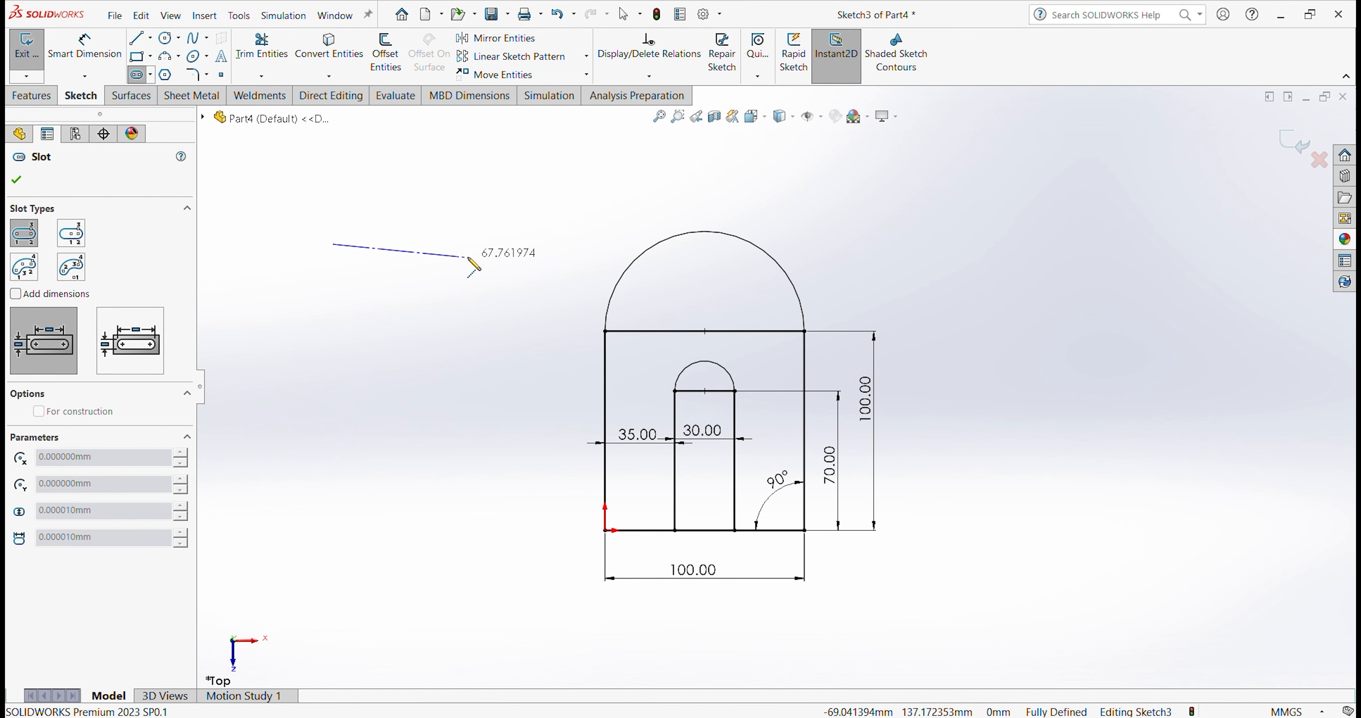
{"action": "left_click", "coordinate": [465, 244]}
{"action": "left_click", "coordinate": [497, 244]}
{"action": "left_click", "coordinate": [341, 371]}
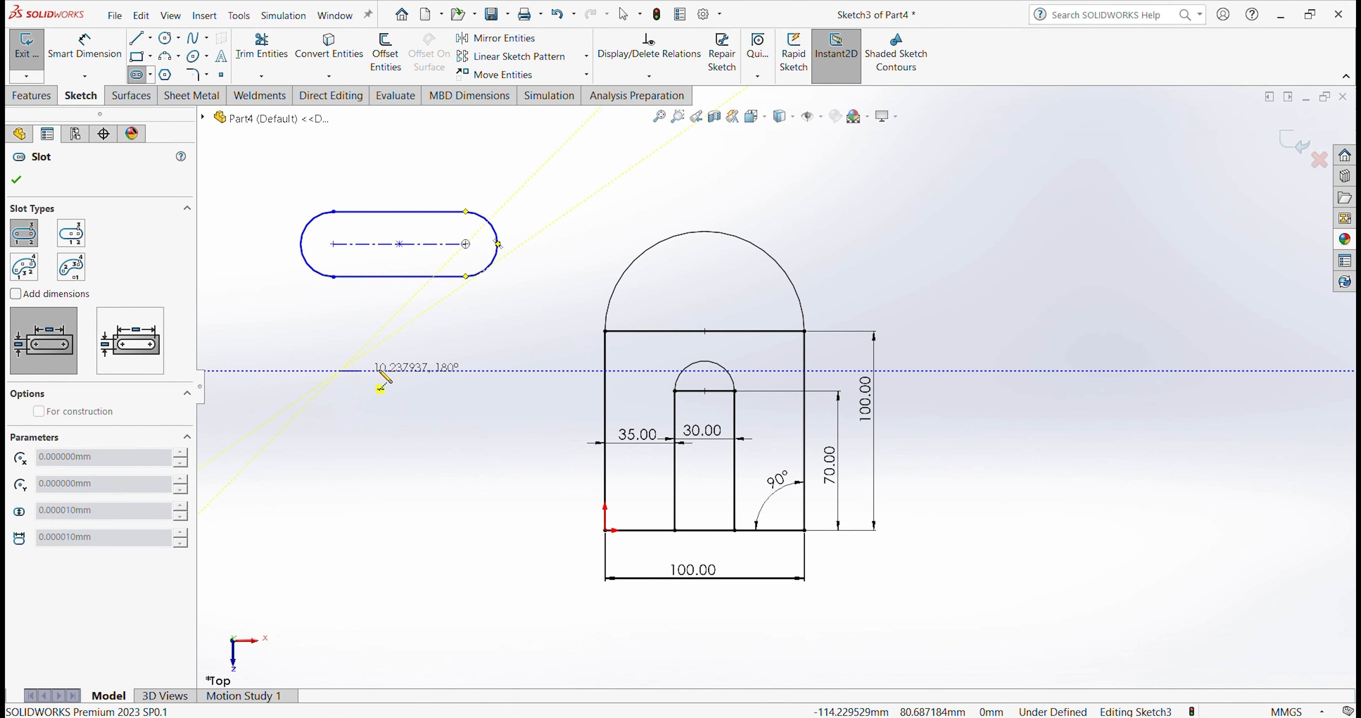
{"action": "left_click", "coordinate": [493, 370]}
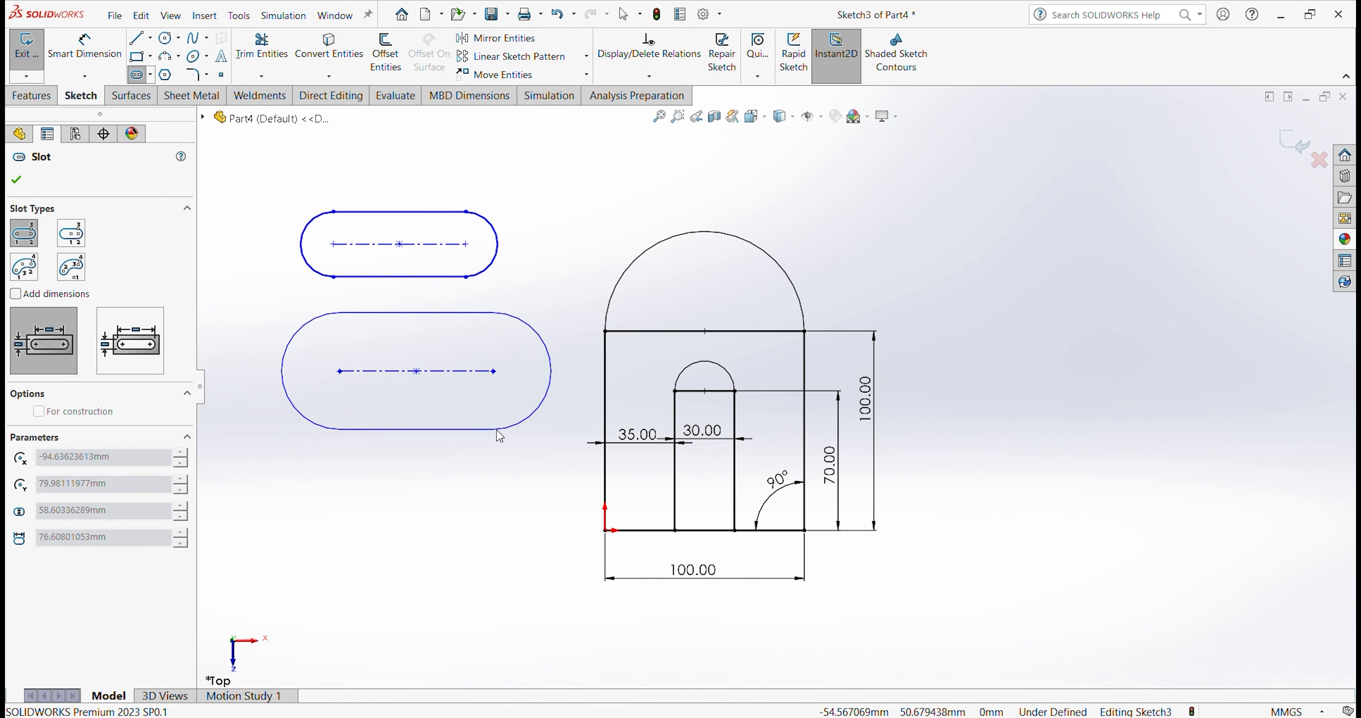
{"action": "left_click", "coordinate": [500, 435]}
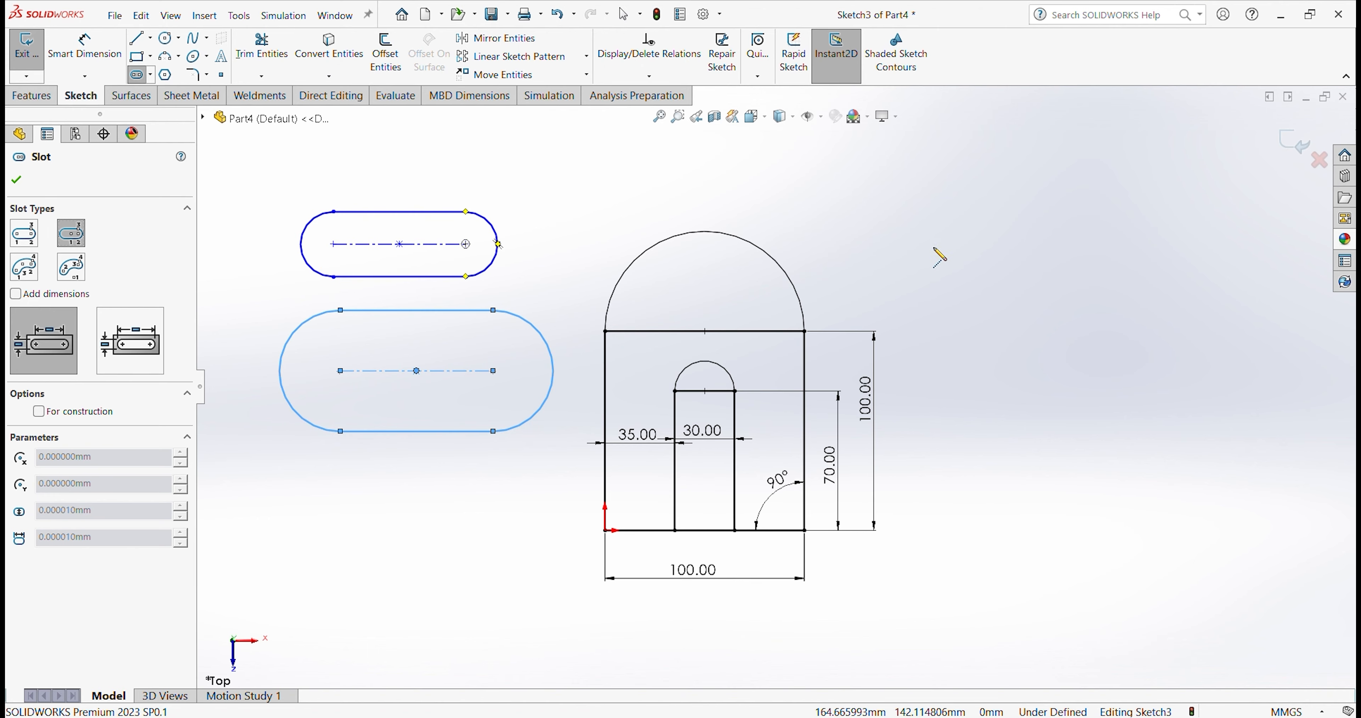
Step: Sketch a horizontal centrepoint straight slot to the upper right of the profile
{"action": "left_click", "coordinate": [983, 232]}
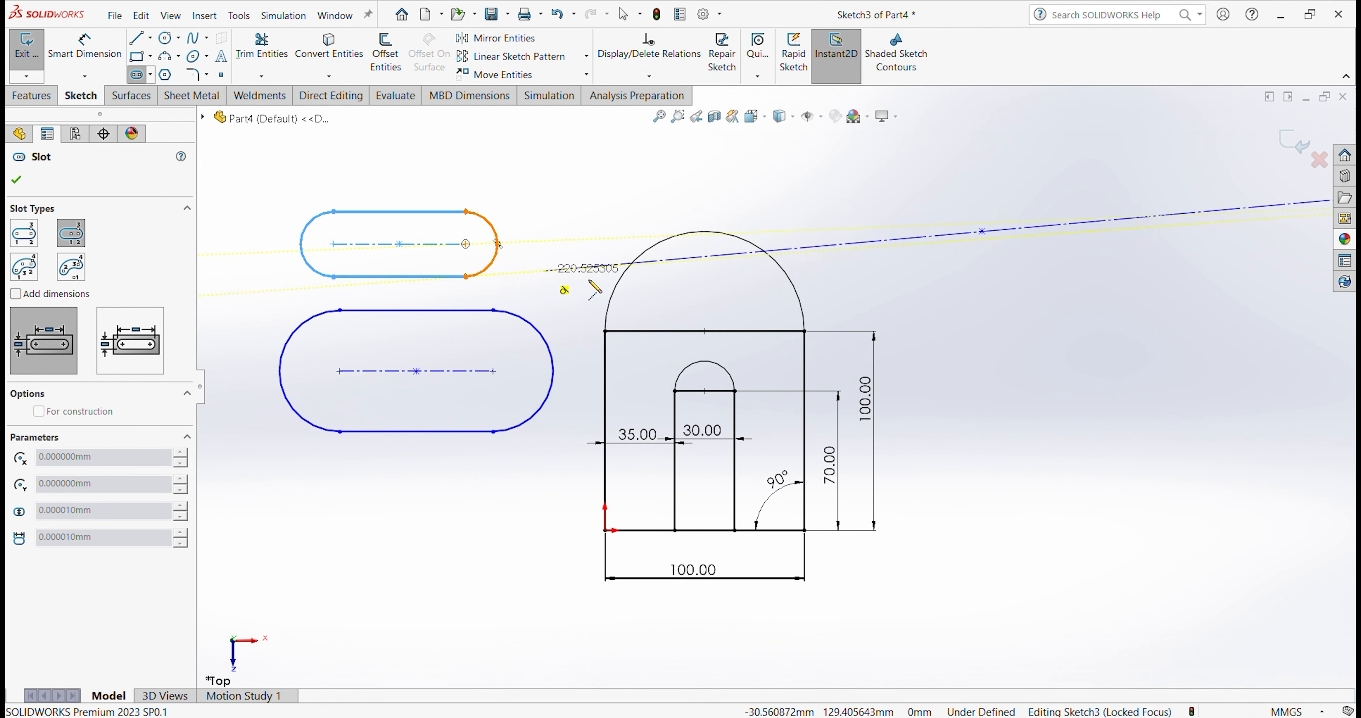
{"action": "left_click", "coordinate": [1083, 242]}
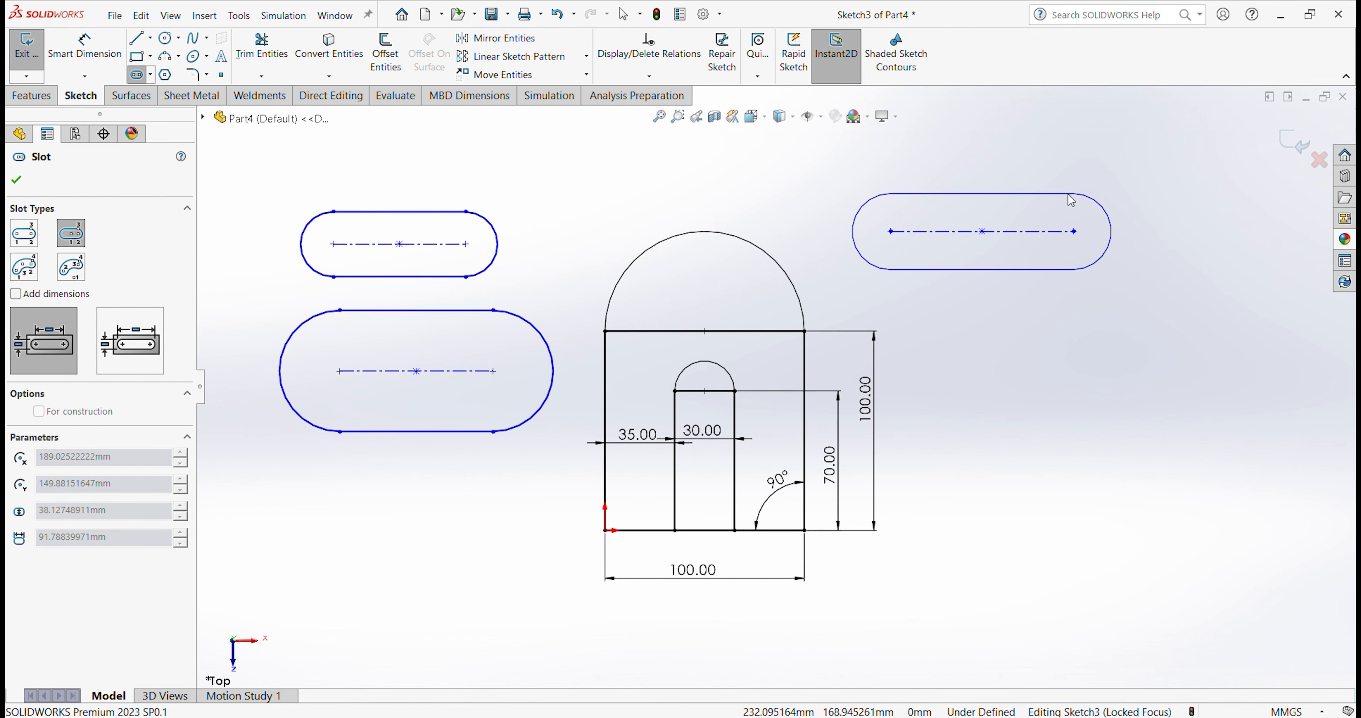
{"action": "left_click", "coordinate": [1120, 259]}
Step: Sketch a three-point arc slot between the square's upper corners, with a centreline radius of about 51 mm and a width of about 33 mm
{"action": "left_click", "coordinate": [23, 266]}
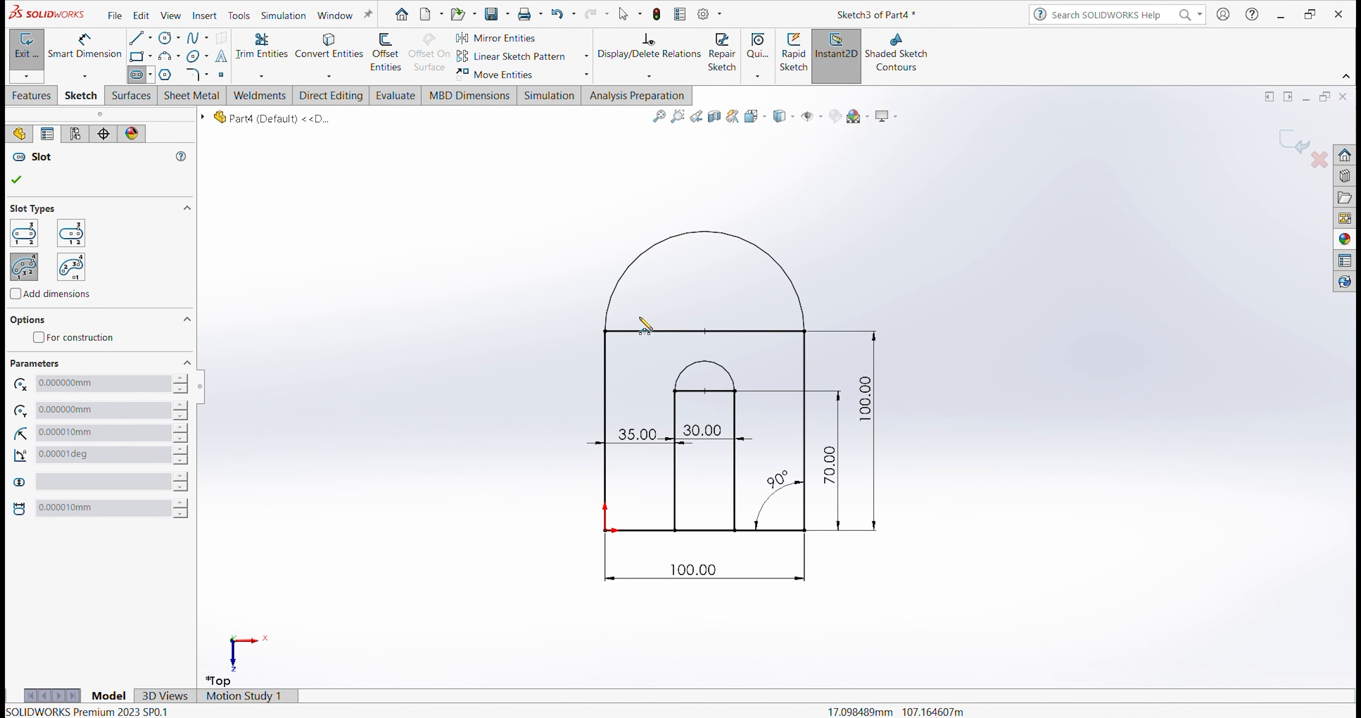
{"action": "left_click", "coordinate": [605, 331]}
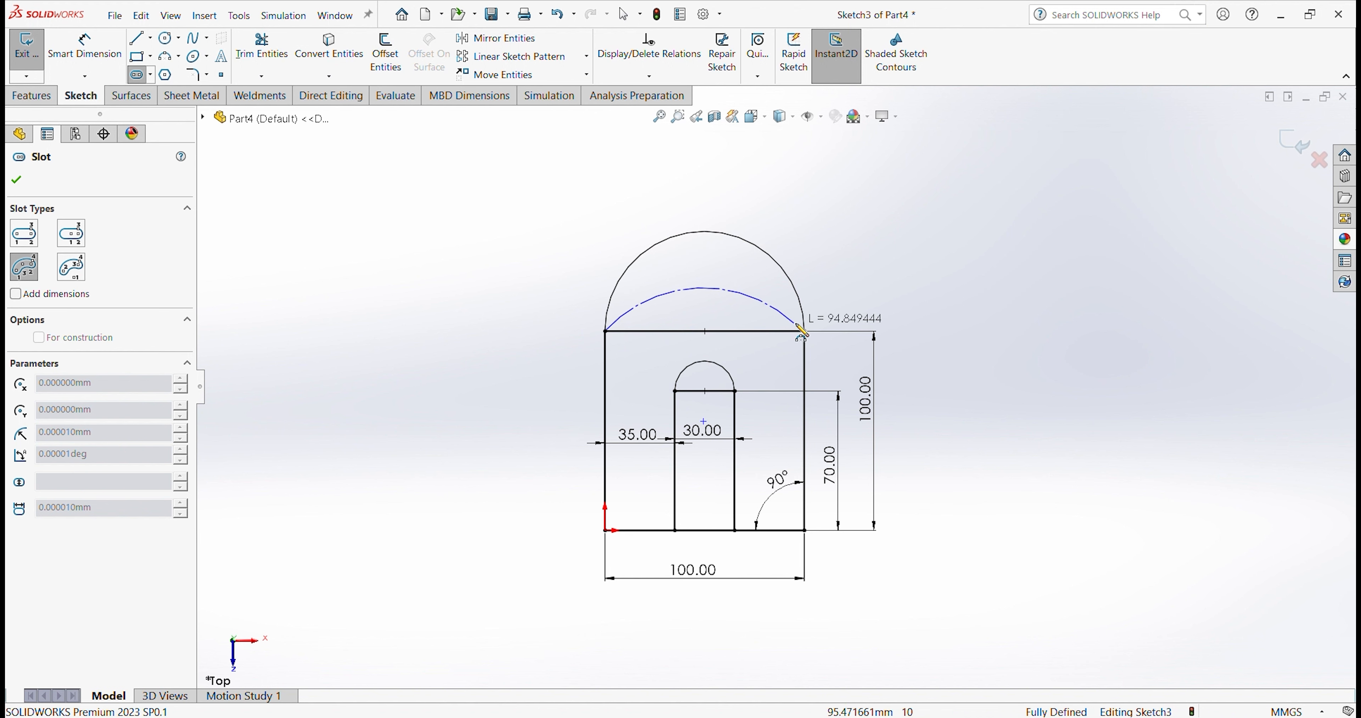
{"action": "left_click", "coordinate": [806, 331]}
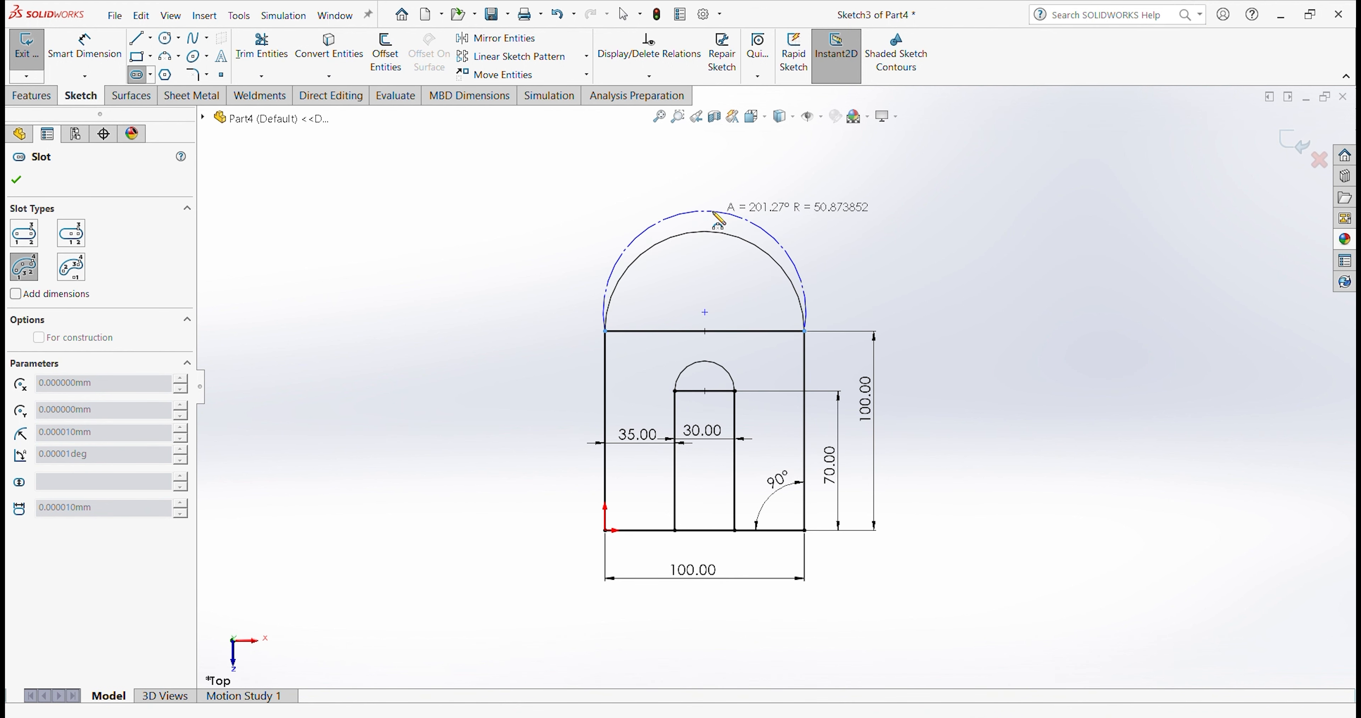
{"action": "left_click", "coordinate": [714, 212]}
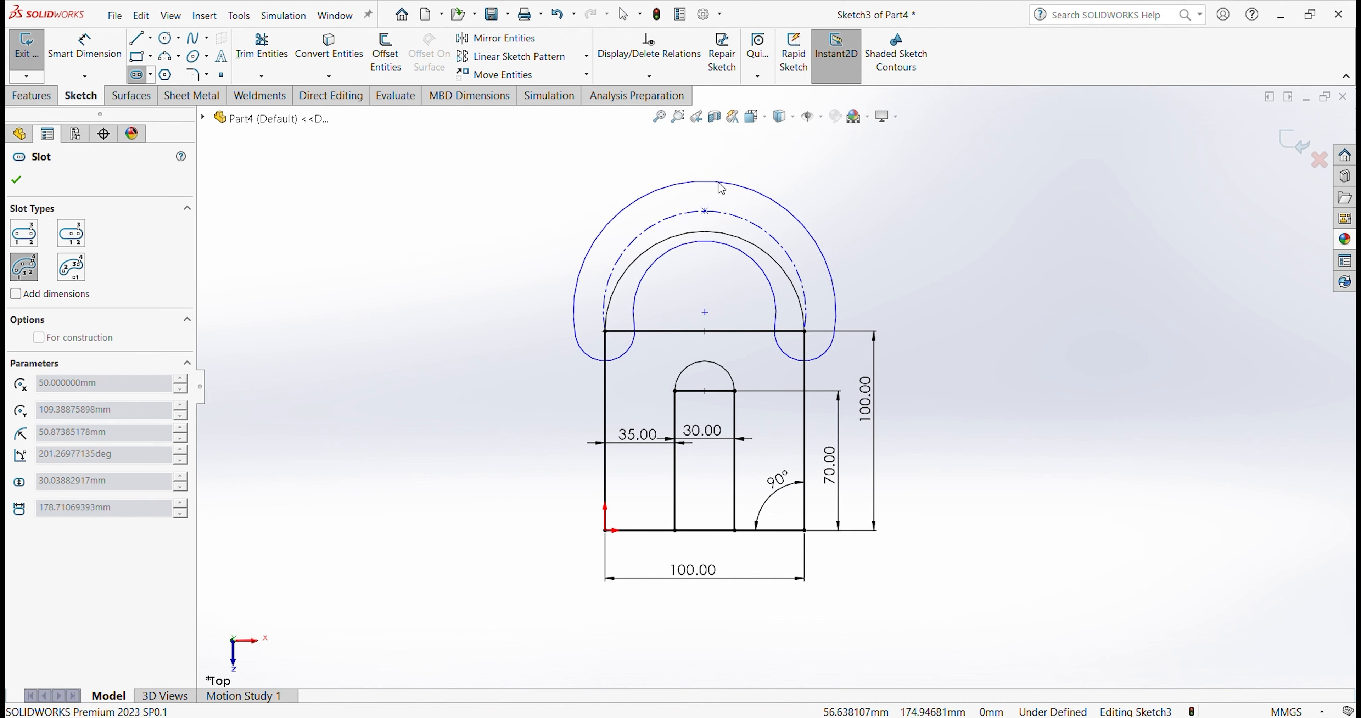
{"action": "left_click", "coordinate": [724, 181]}
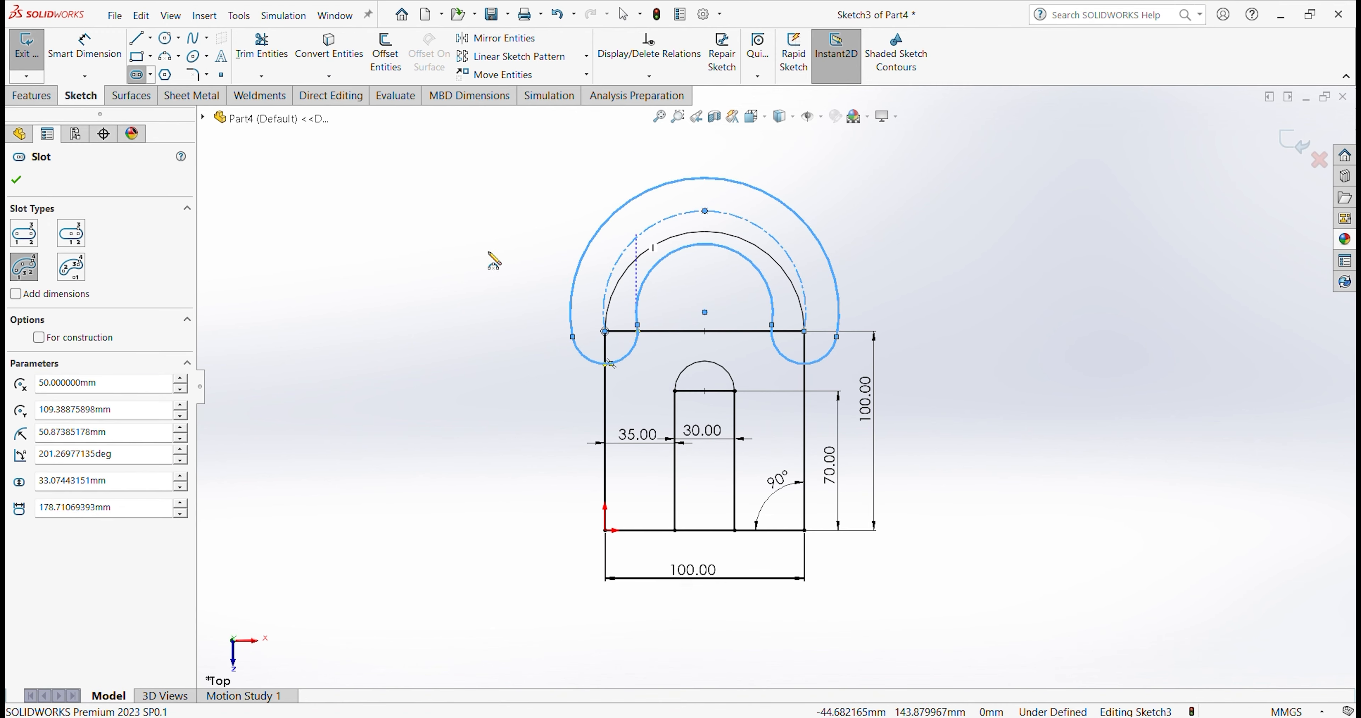
Step: Sketch a small three-point arc slot left of the profile and select it
{"action": "left_click", "coordinate": [373, 337]}
{"action": "left_click", "coordinate": [453, 285]}
{"action": "left_click", "coordinate": [398, 289]}
{"action": "left_click", "coordinate": [389, 270]}
{"action": "right_click_drag", "start_coordinate": [324, 328], "coordinate": [321, 299]}
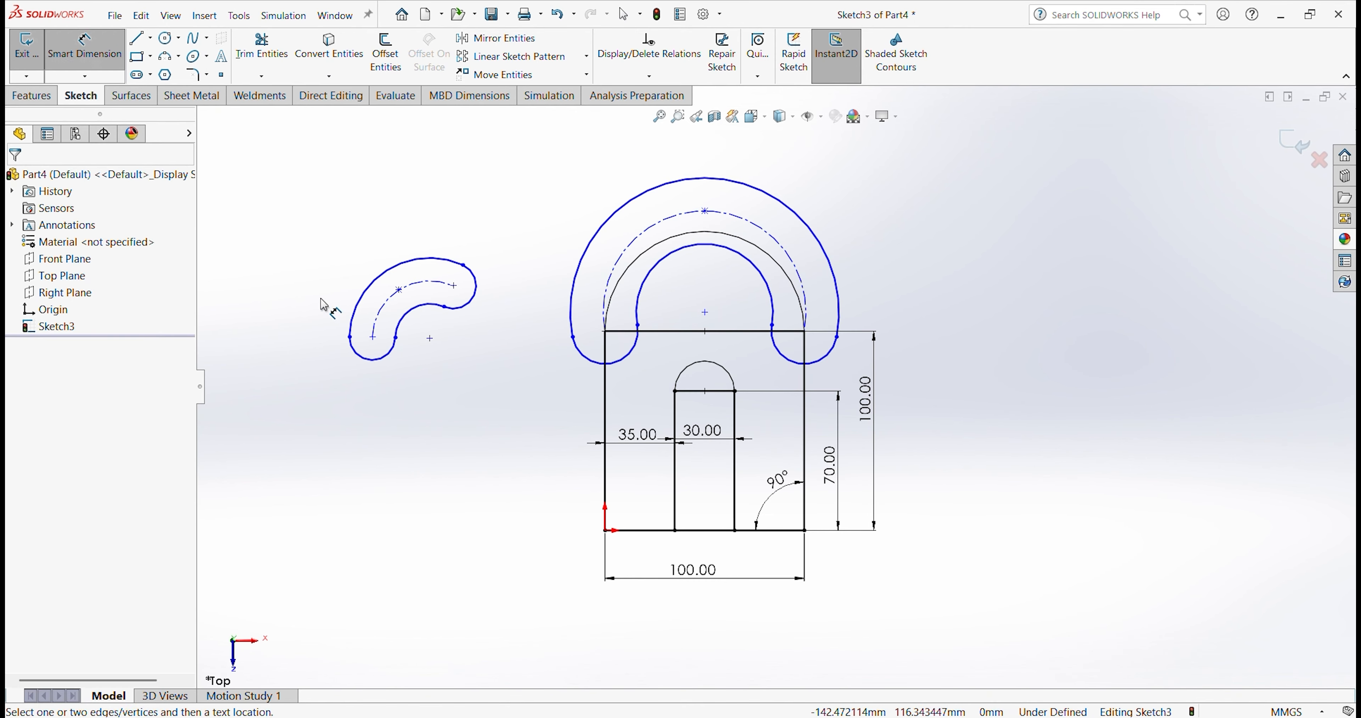
{"action": "key", "text": "Escape"}
{"action": "left_click_drag", "start_coordinate": [521, 415], "coordinate": [264, 172]}
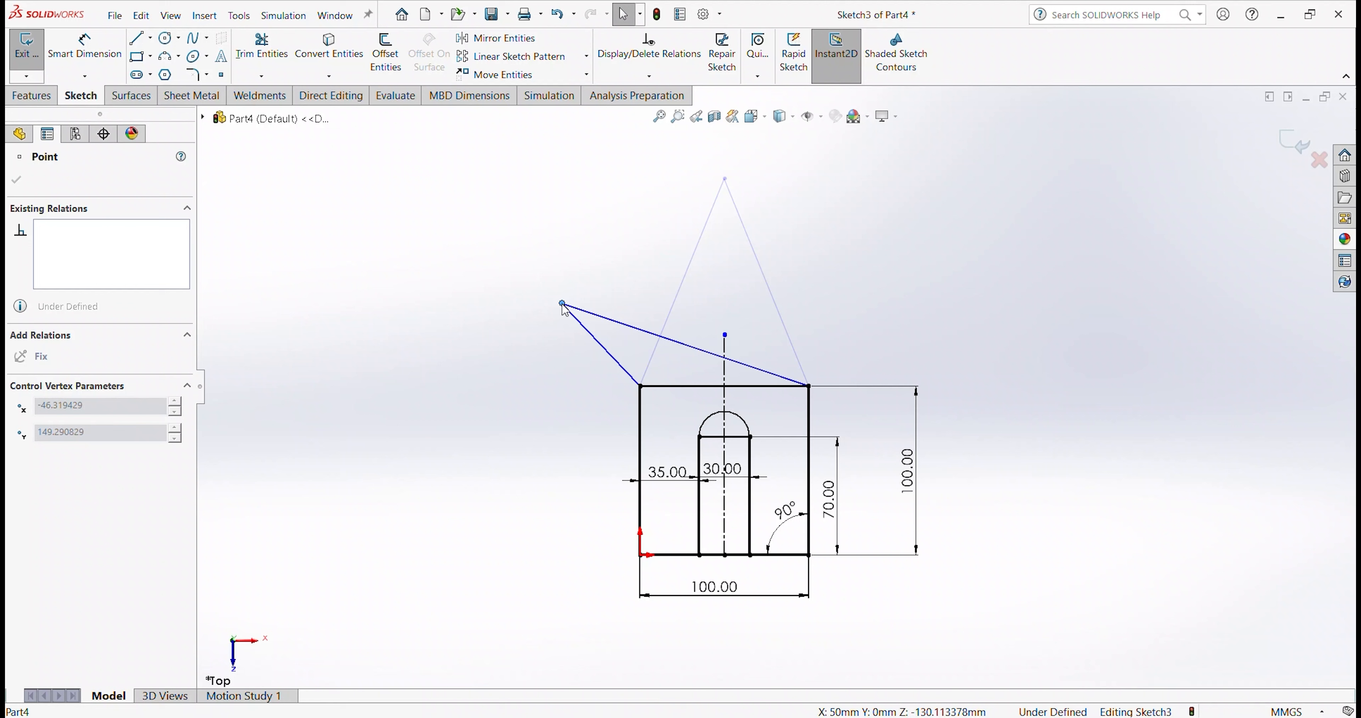
Step: Try several positions for the roof triangle's apex above the square
{"action": "left_click_drag", "start_coordinate": [563, 304], "coordinate": [723, 222]}
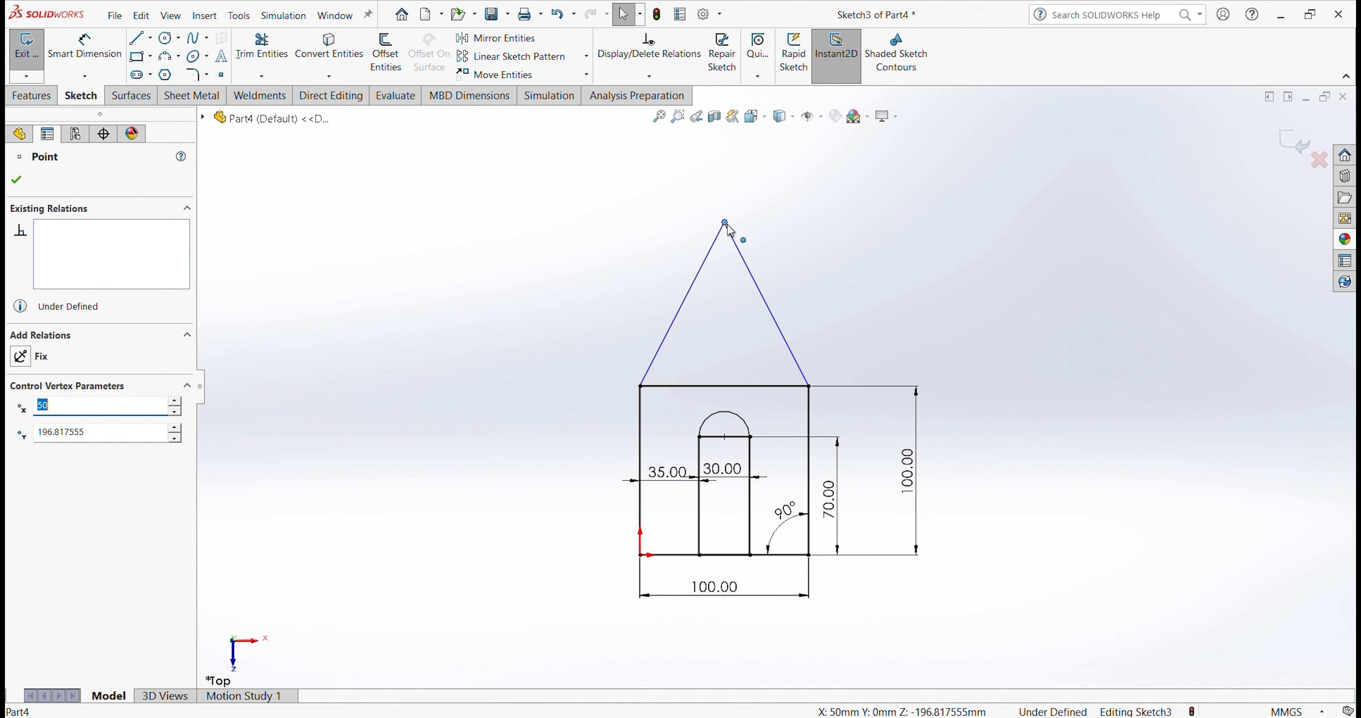
{"action": "left_click_drag", "start_coordinate": [725, 222], "coordinate": [750, 264]}
{"action": "left_click_drag", "start_coordinate": [719, 244], "coordinate": [692, 250]}
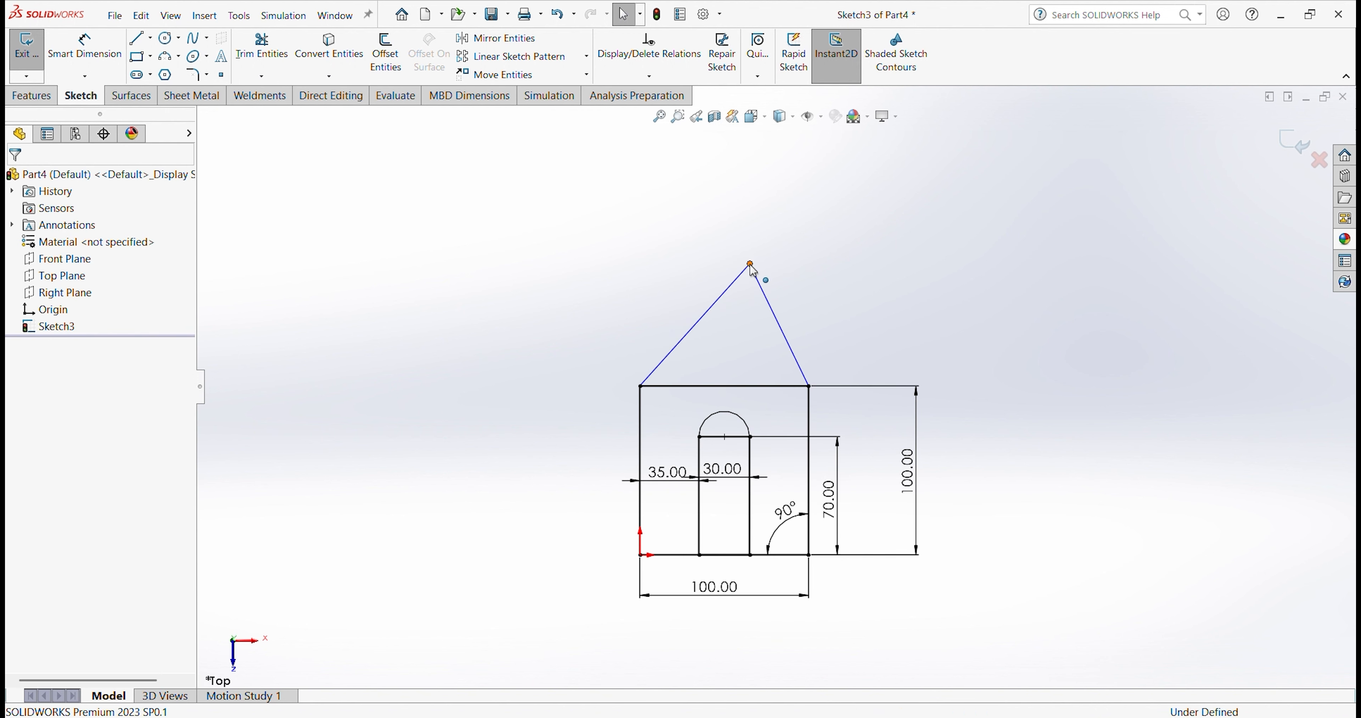
Step: Raise the roof apex and add a vertical relation between it and the midpoint of the inner rectangle's top edge
{"action": "left_click_drag", "start_coordinate": [751, 265], "coordinate": [716, 204]}
{"action": "left_click", "coordinate": [726, 437], "text": "ctrl"}
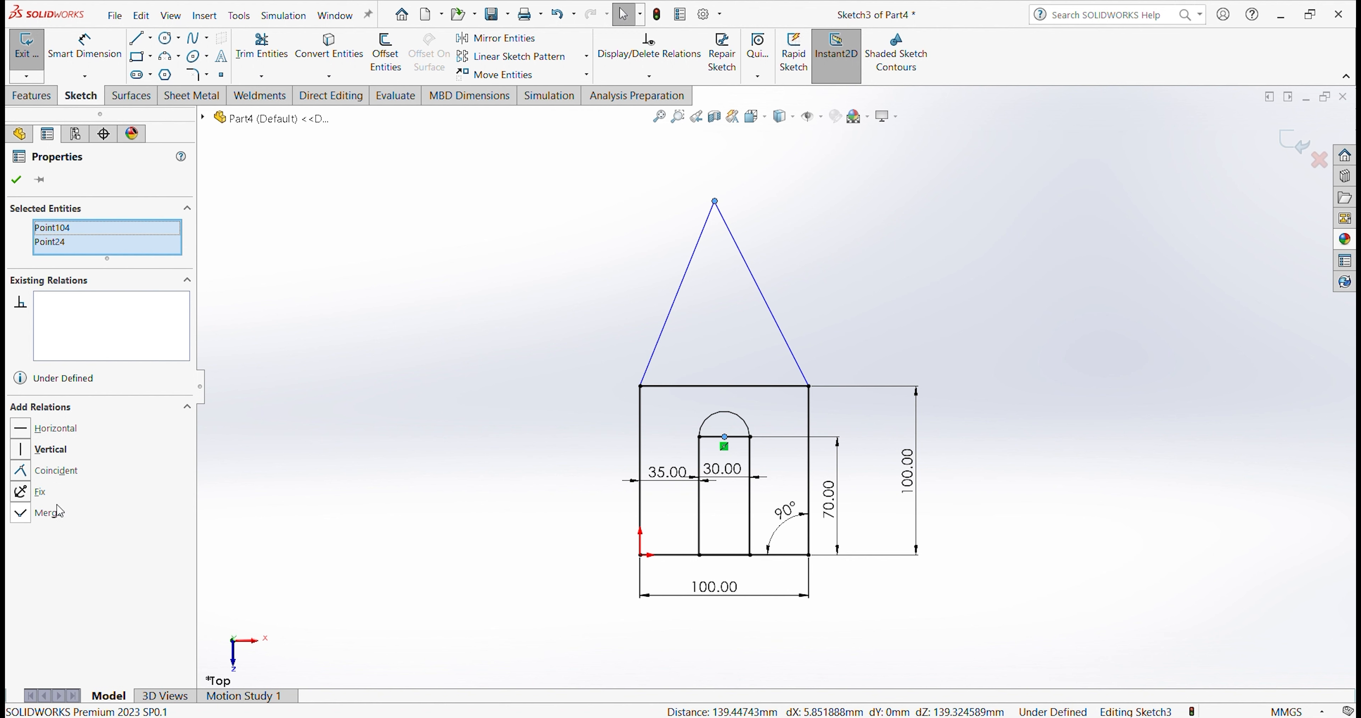
{"action": "left_click", "coordinate": [51, 450]}
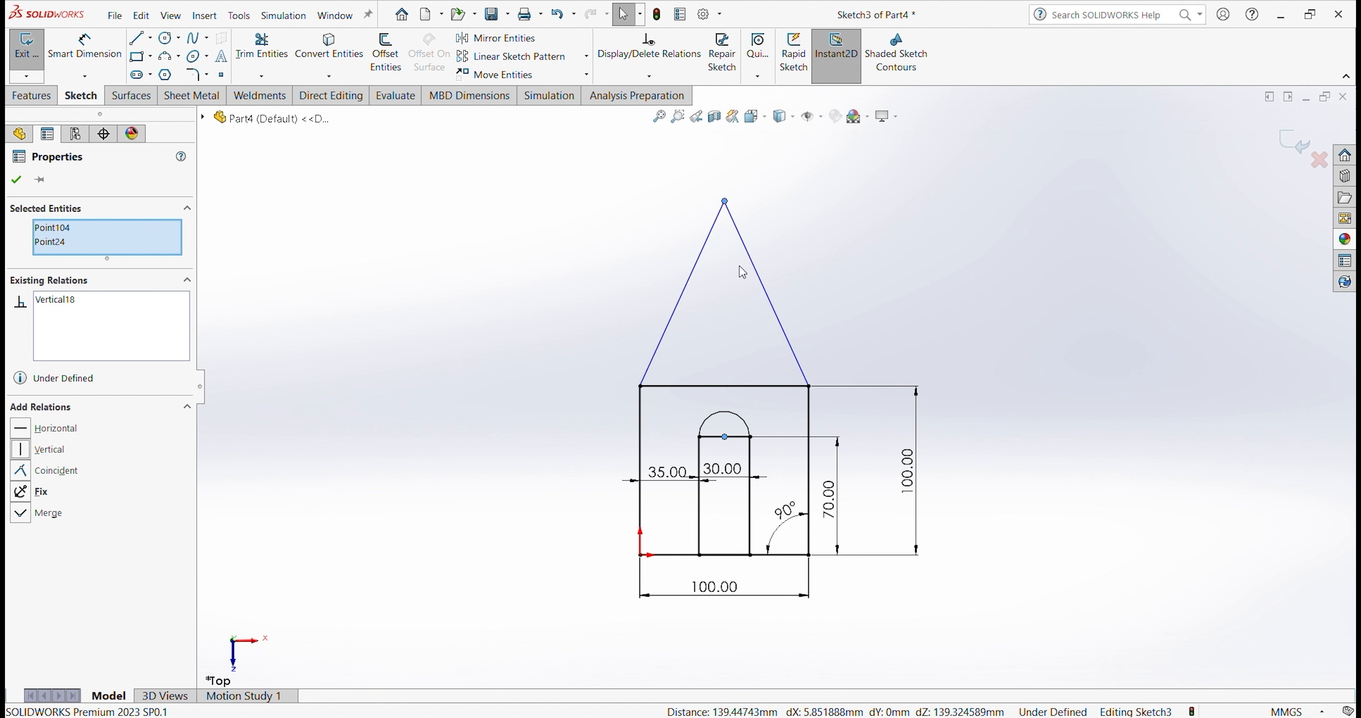
{"action": "right_click_drag", "start_coordinate": [502, 398], "coordinate": [506, 343]}
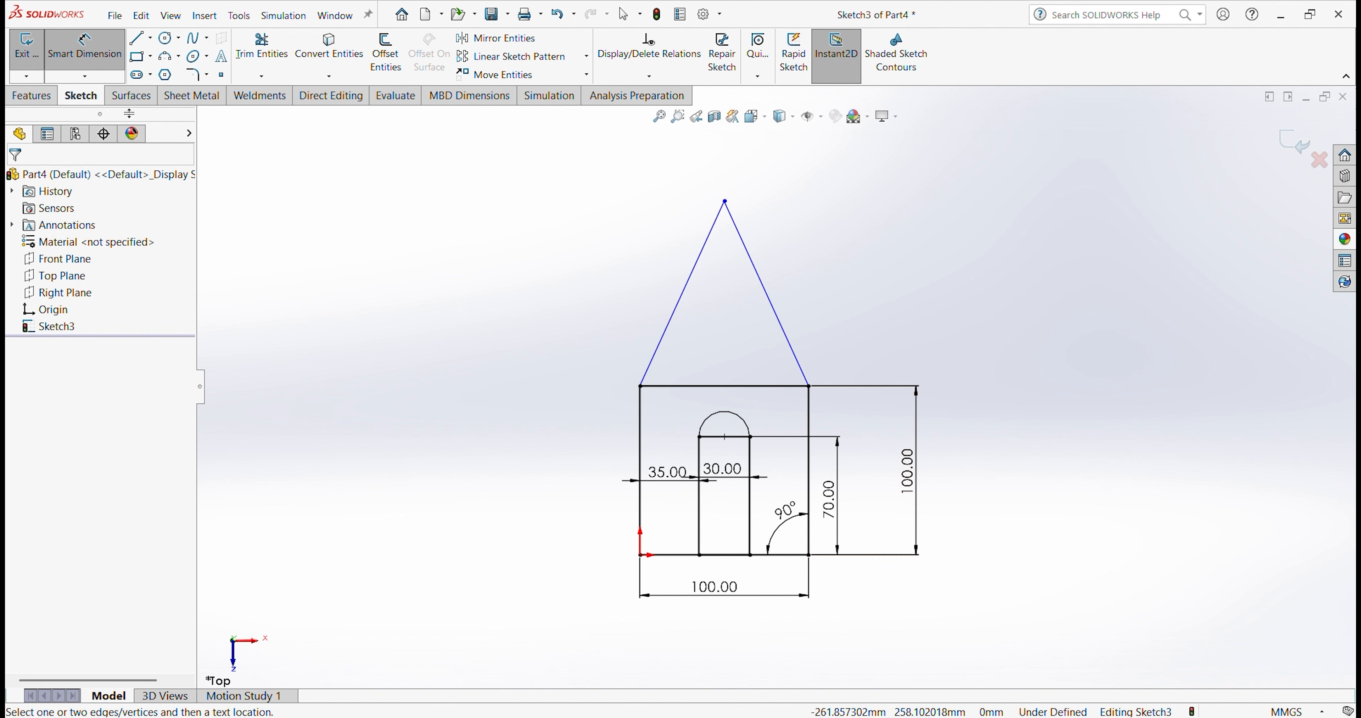
Step: Move the roof apex over the square's upper-left corner and draw a vertical centreline from the base edge's midpoint to above the roof
{"action": "mouse_move", "coordinate": [640, 204]}
{"action": "left_mouse_down"}
{"action": "mouse_move", "coordinate": [735, 274]}
{"action": "mouse_move", "coordinate": [710, 237]}
{"action": "mouse_move", "coordinate": [639, 213]}
{"action": "mouse_move", "coordinate": [640, 225]}
{"action": "left_mouse_up"}
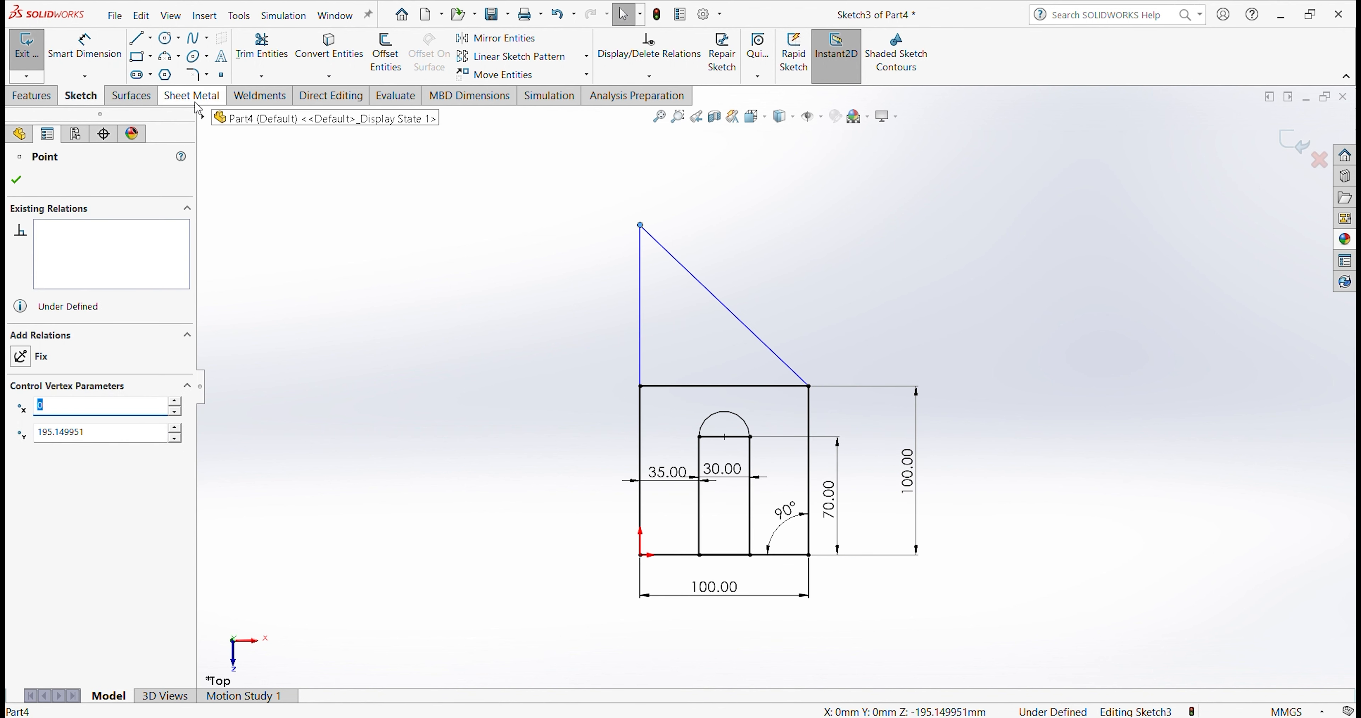
{"action": "left_click", "coordinate": [150, 38]}
{"action": "left_click", "coordinate": [171, 70]}
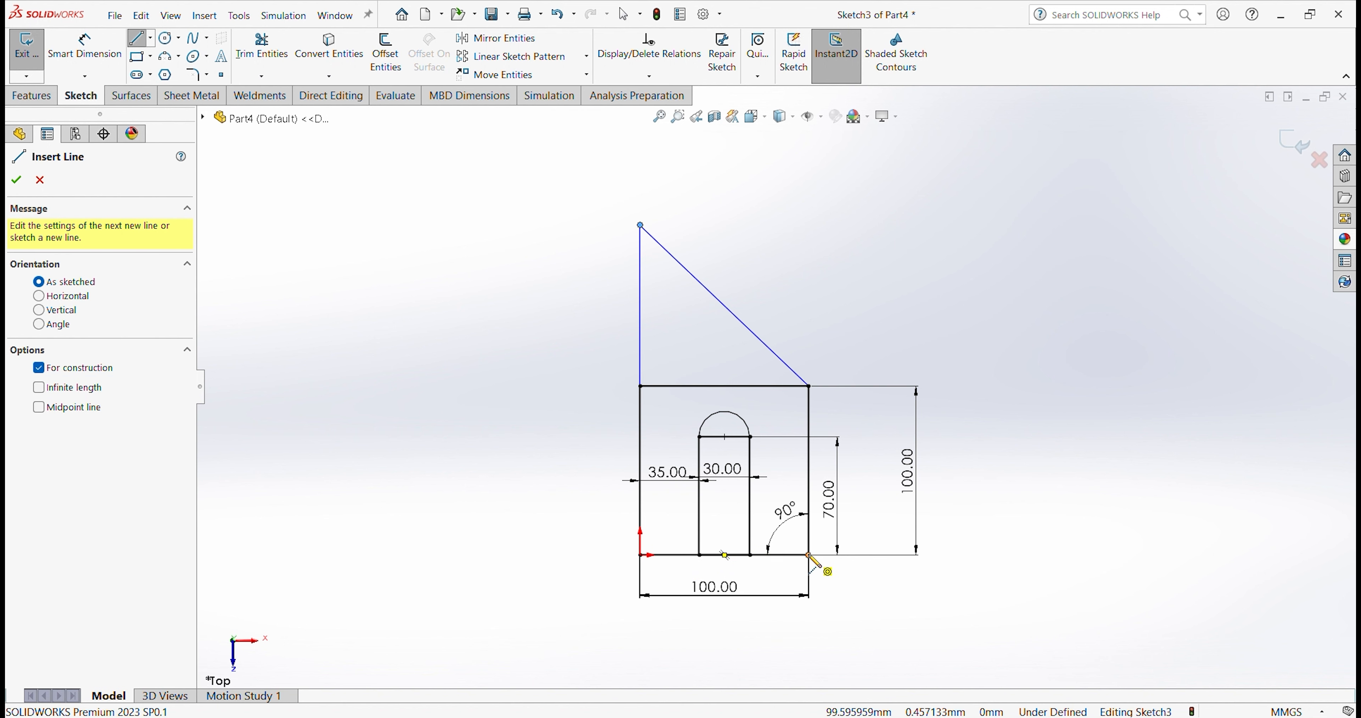
{"action": "left_click", "coordinate": [724, 555]}
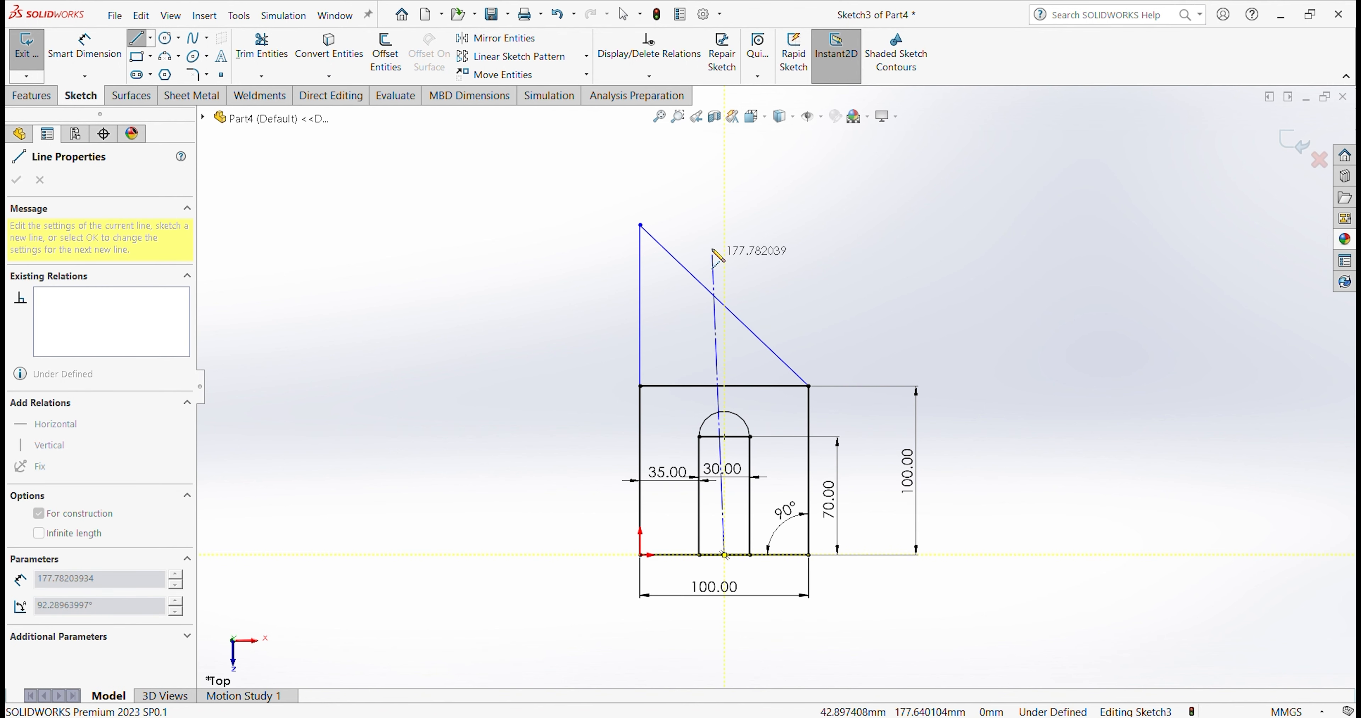
{"action": "left_click", "coordinate": [725, 173]}
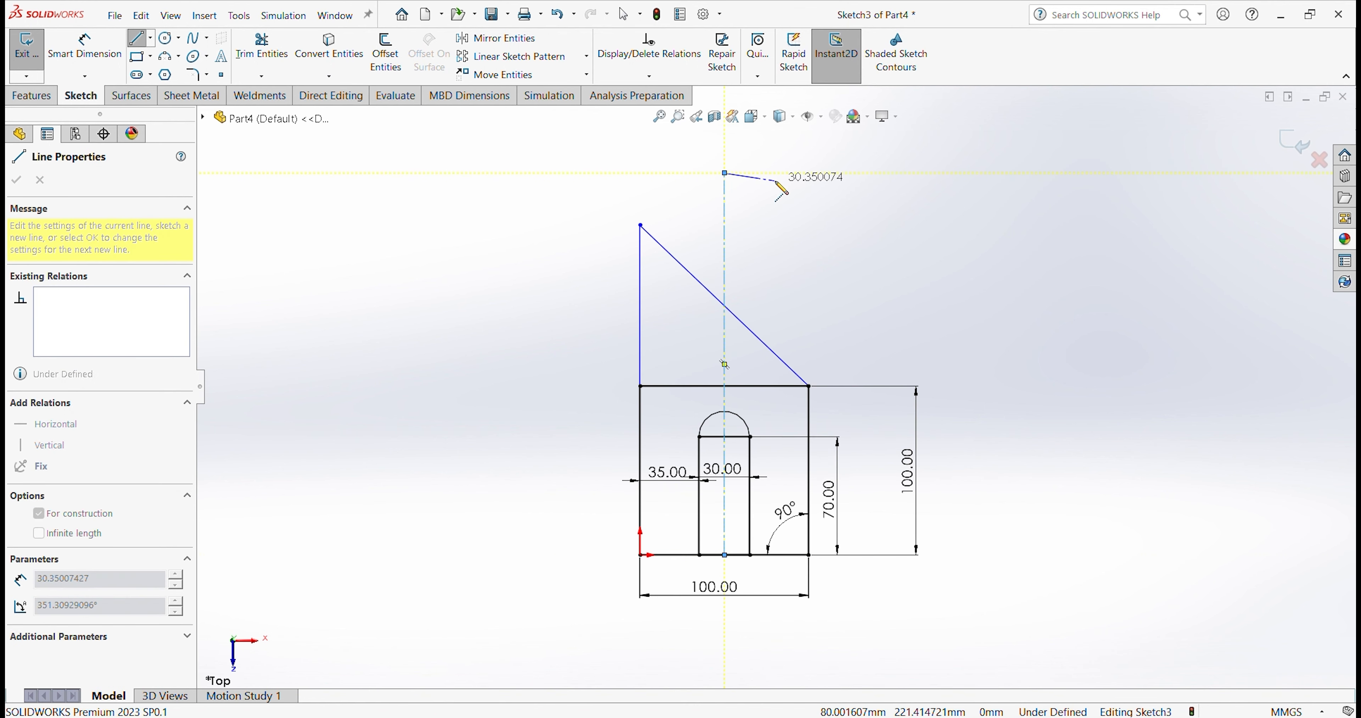
{"action": "right_click", "coordinate": [798, 189]}
{"action": "left_click", "coordinate": [787, 188]}
Step: Move the roof apex onto the vertical centreline so that it is coincident with it
{"action": "left_click", "coordinate": [641, 226]}
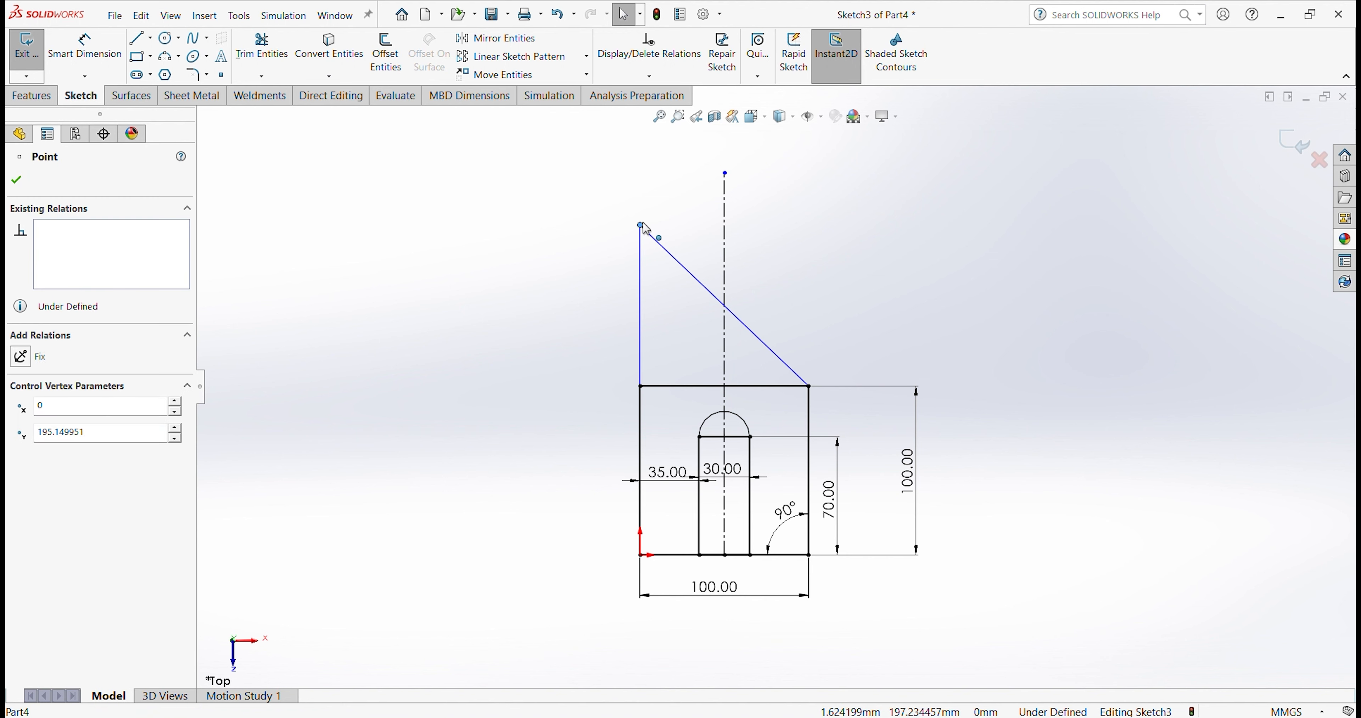
{"action": "left_click_drag", "start_coordinate": [643, 227], "coordinate": [732, 218]}
{"action": "left_click", "coordinate": [419, 289]}
Step: Dimension the roof apex's height above the square's top edge as 50 mm
{"action": "right_click_drag", "start_coordinate": [456, 439], "coordinate": [457, 406]}
{"action": "left_click", "coordinate": [774, 387]}
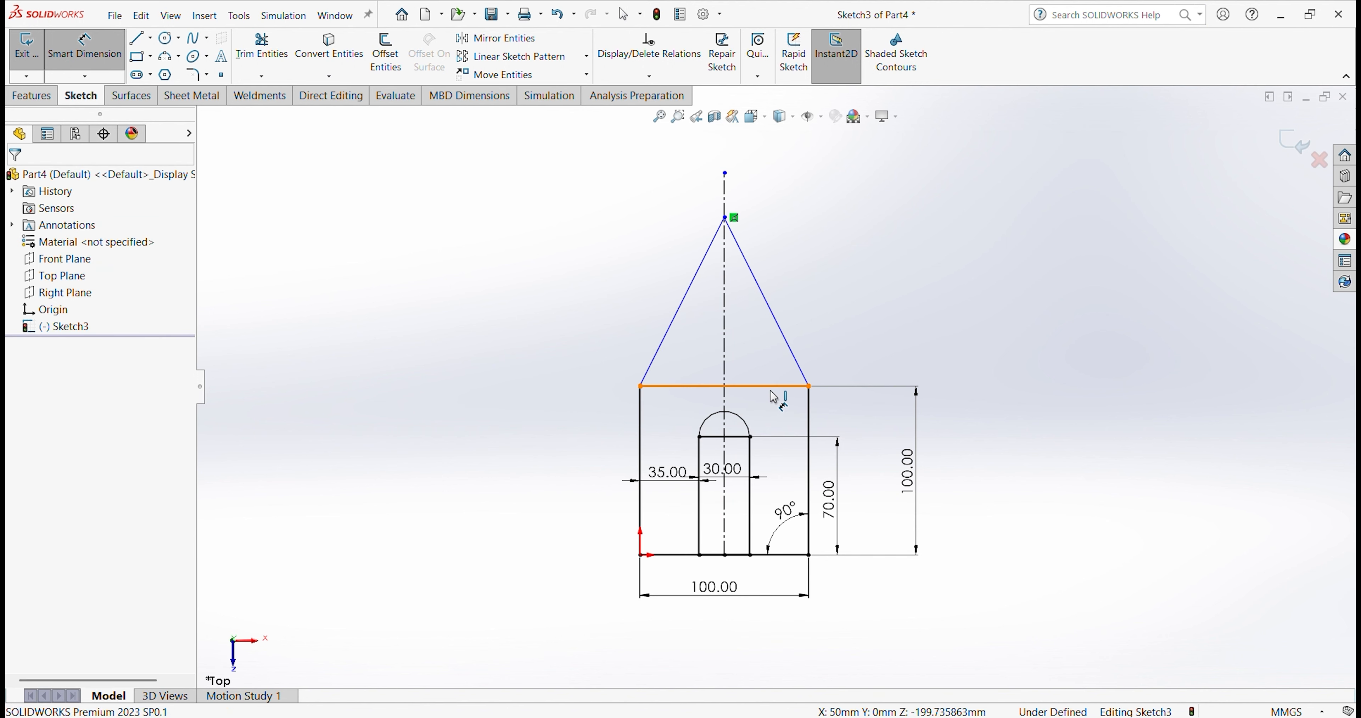
{"action": "left_click", "coordinate": [726, 218]}
{"action": "left_click", "coordinate": [844, 293]}
{"action": "type", "text": "50"}
{"action": "key", "text": "Return"}
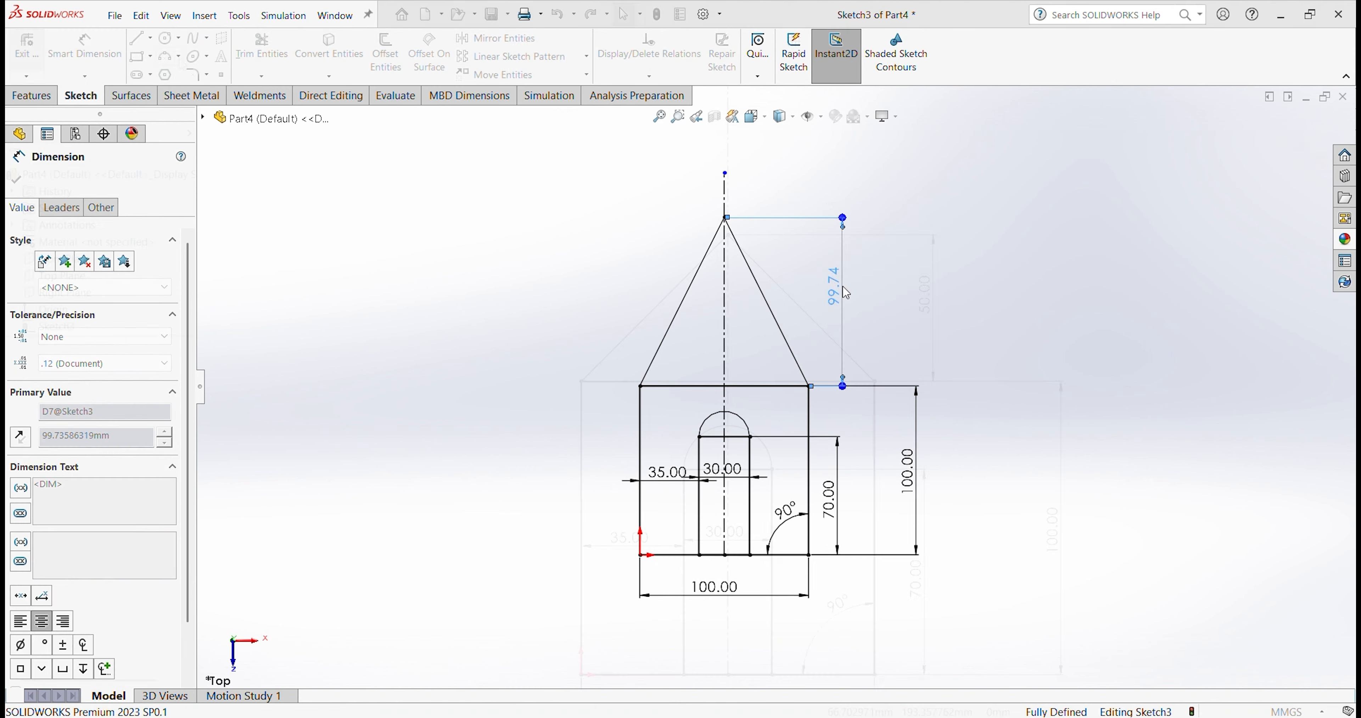
{"action": "key", "text": "Escape"}
{"action": "key", "text": "f"}
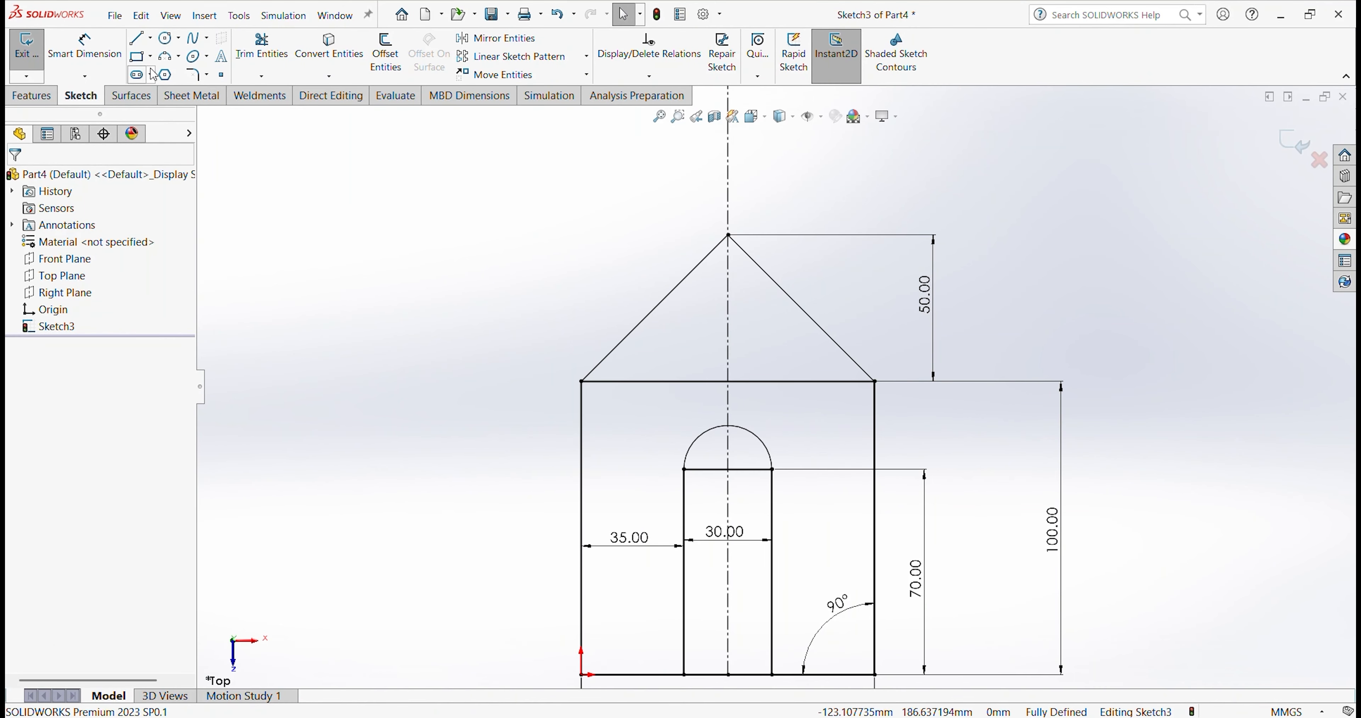
Step: Round the roof apex with a 5 mm sketch fillet, keeping constrained corners
{"action": "left_click", "coordinate": [209, 77]}
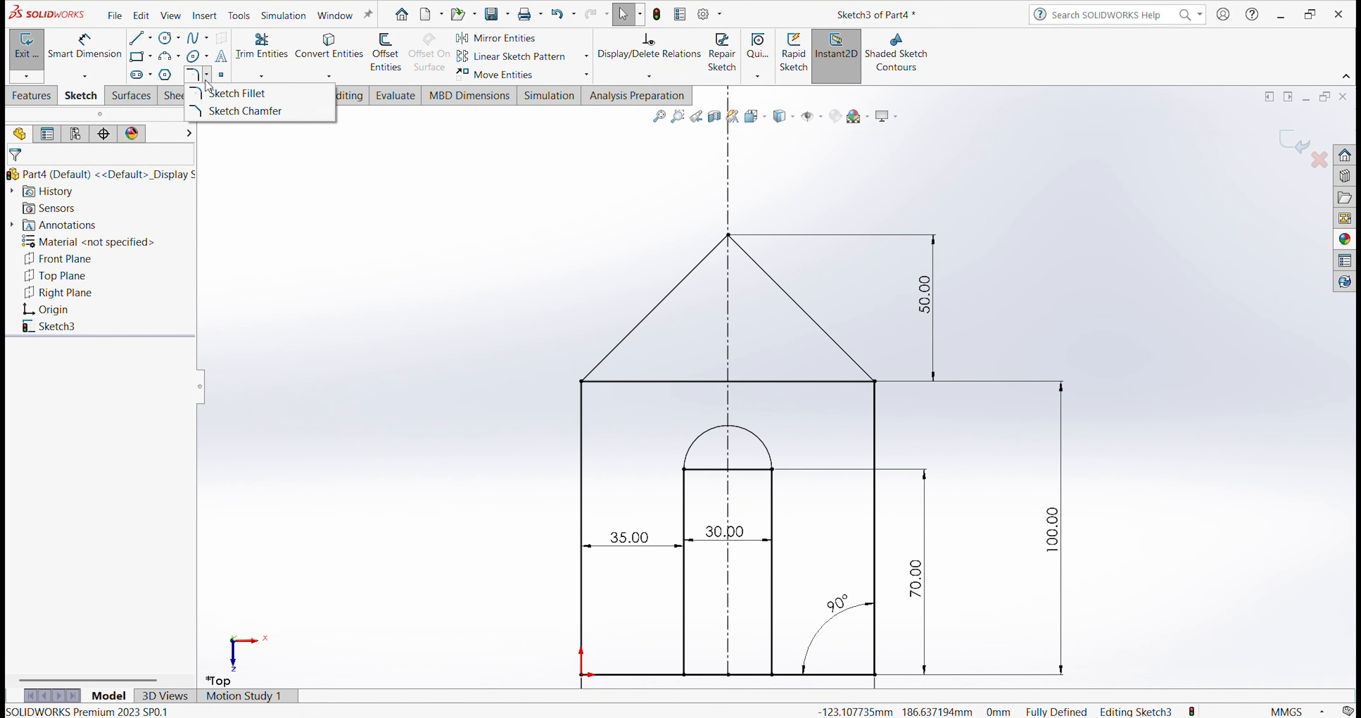
{"action": "left_click", "coordinate": [239, 101]}
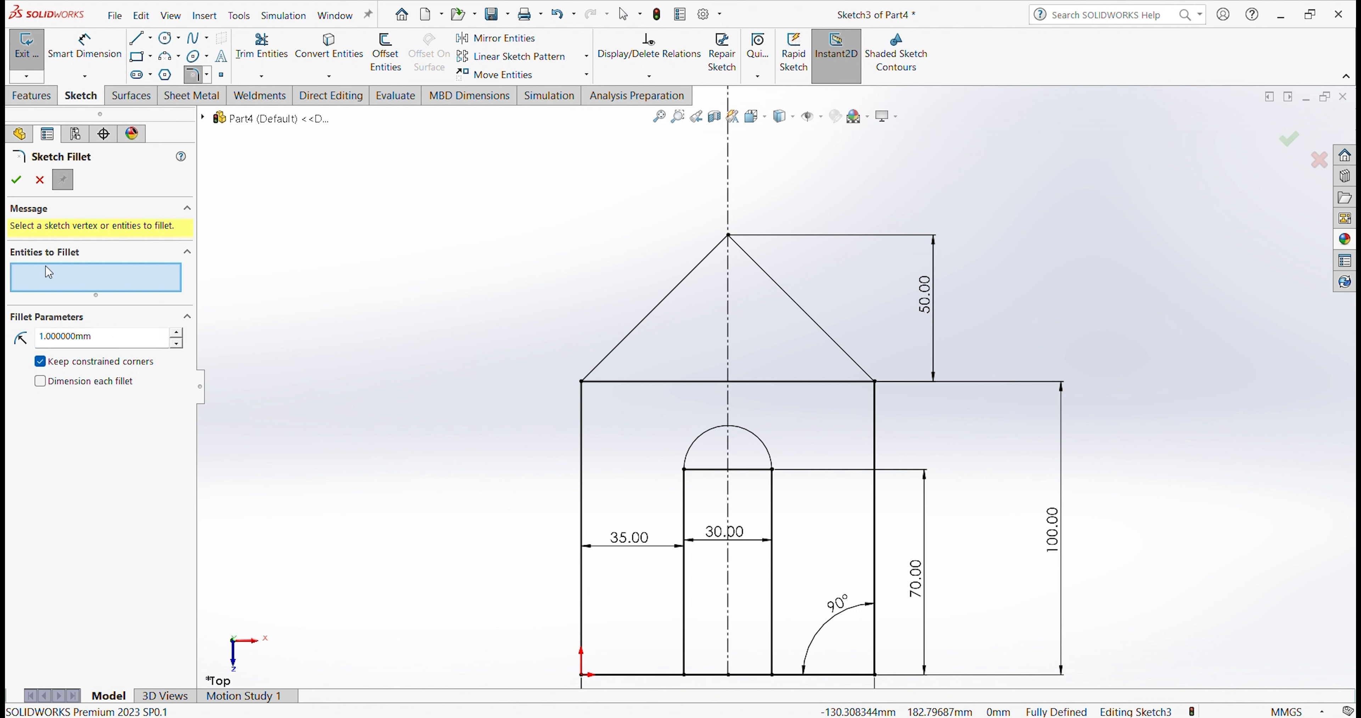
{"action": "left_click", "coordinate": [581, 381]}
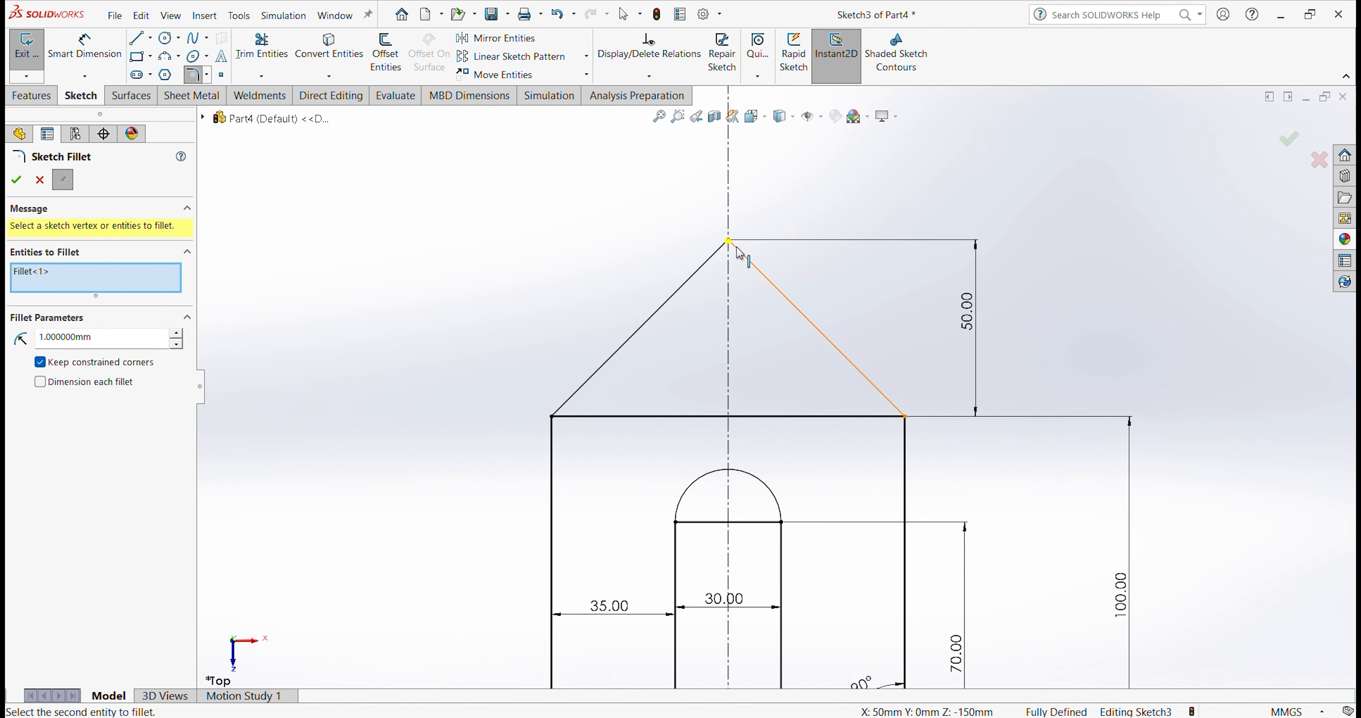
{"action": "scroll", "coordinate": [727, 214], "scroll_direction": "down", "scroll_amount": 3}
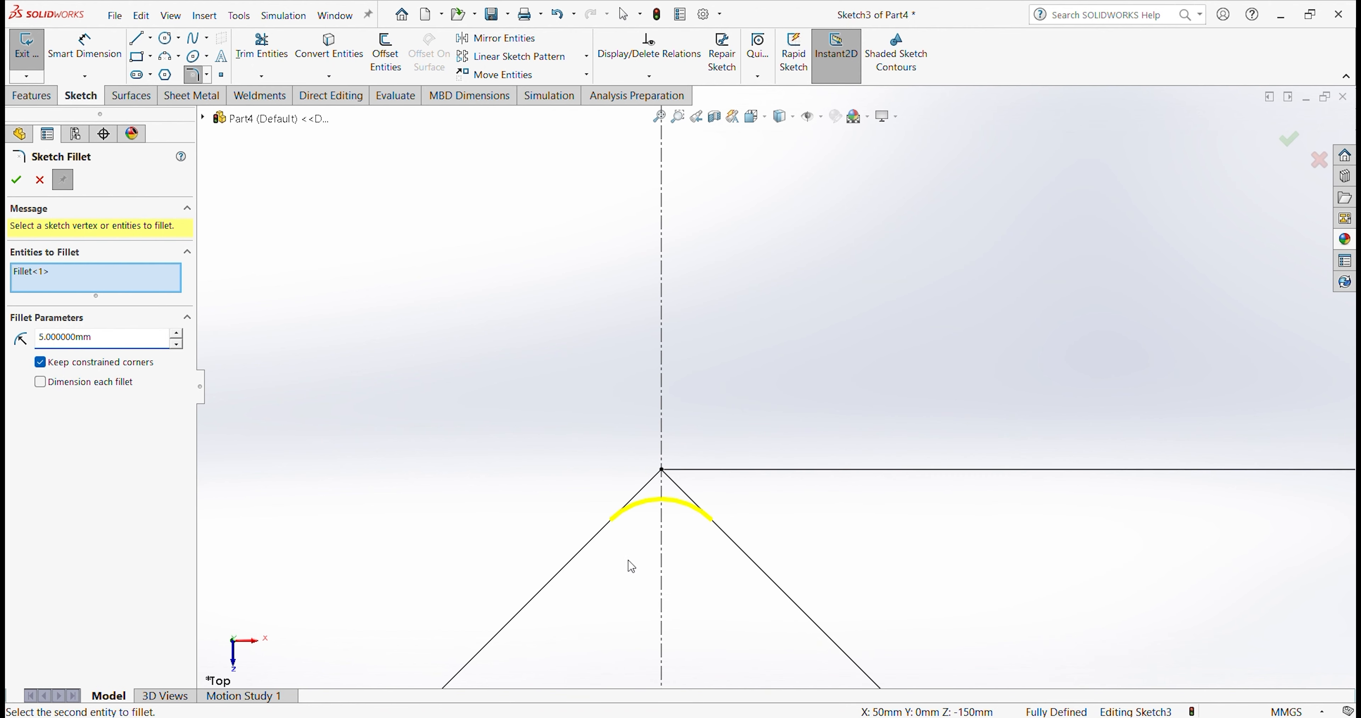
{"action": "scroll", "coordinate": [631, 566], "scroll_direction": "up", "scroll_amount": 3}
{"action": "scroll", "coordinate": [783, 422], "scroll_direction": "up", "scroll_amount": 5}
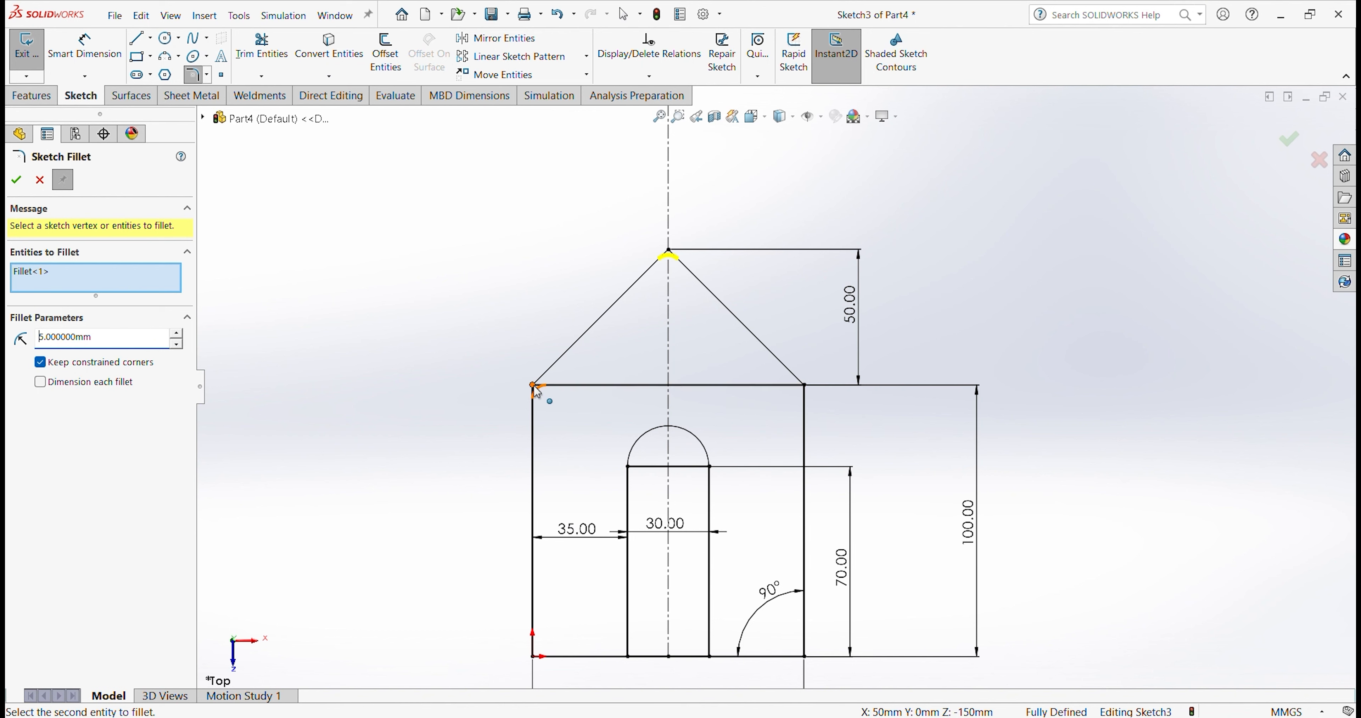
{"action": "key", "text": "Return"}
{"action": "scroll", "coordinate": [750, 299], "scroll_direction": "down", "scroll_amount": 8}
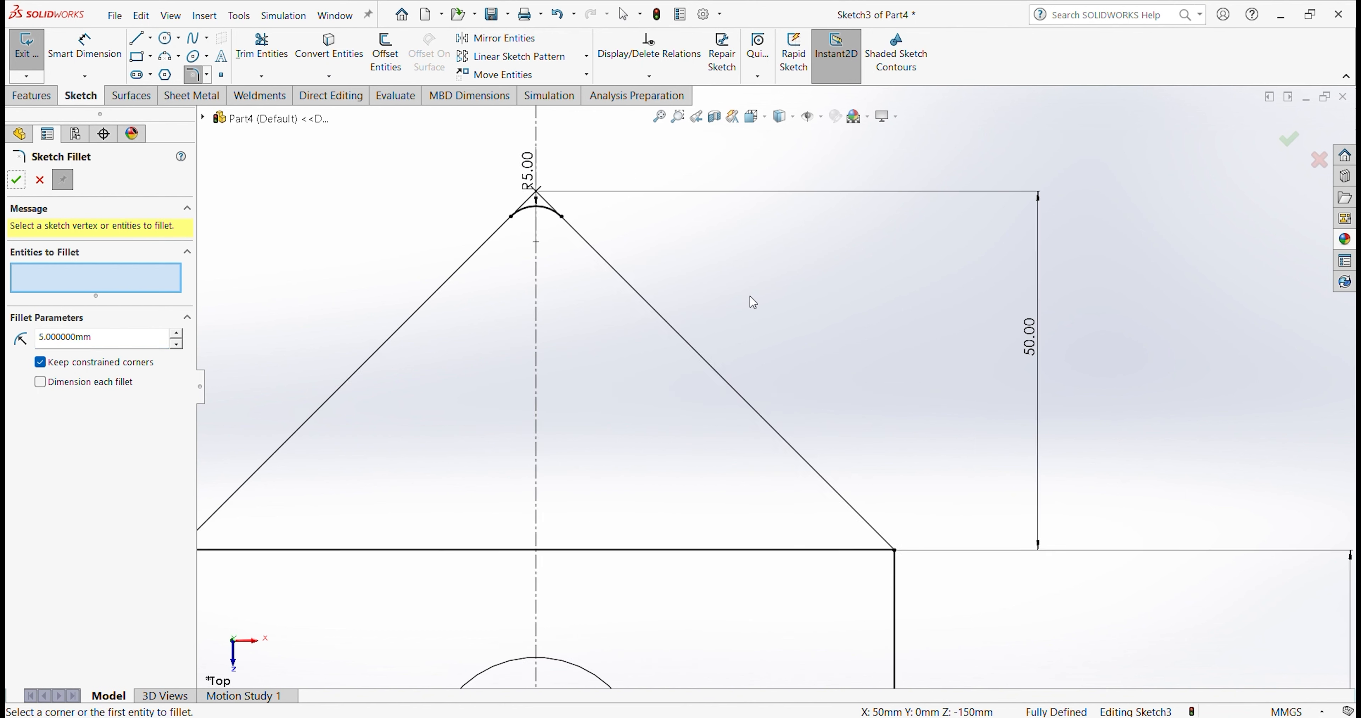
{"action": "scroll", "coordinate": [522, 243], "scroll_direction": "up", "scroll_amount": 5}
{"action": "scroll", "coordinate": [624, 312], "scroll_direction": "down", "scroll_amount": 4}
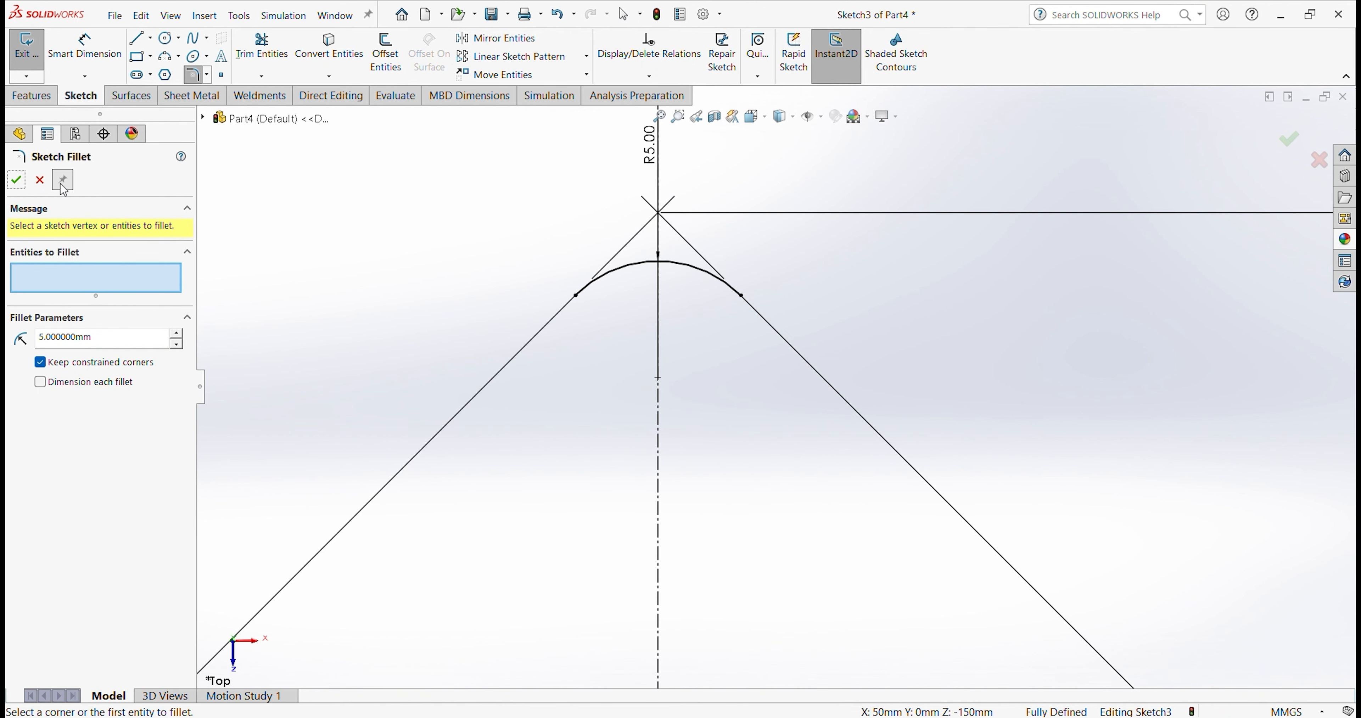
{"action": "left_click", "coordinate": [20, 185]}
{"action": "scroll", "coordinate": [662, 455], "scroll_direction": "up", "scroll_amount": 8}
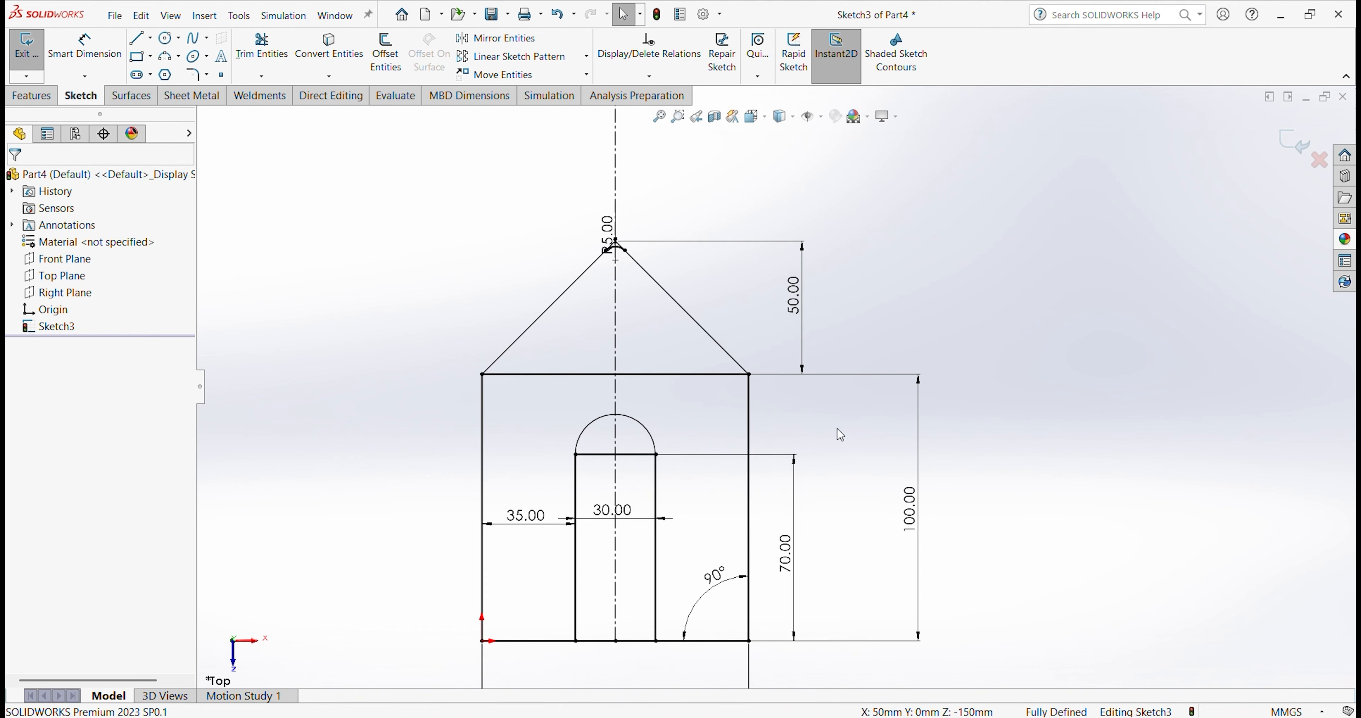
Step: Delete the horizontal line closing the top of the door rectangle, together with its associated dimension
{"action": "scroll", "coordinate": [639, 422], "scroll_direction": "up", "scroll_amount": 3}
{"action": "scroll", "coordinate": [709, 384], "scroll_direction": "down", "scroll_amount": 3}
{"action": "scroll", "coordinate": [683, 422], "scroll_direction": "down", "scroll_amount": 3}
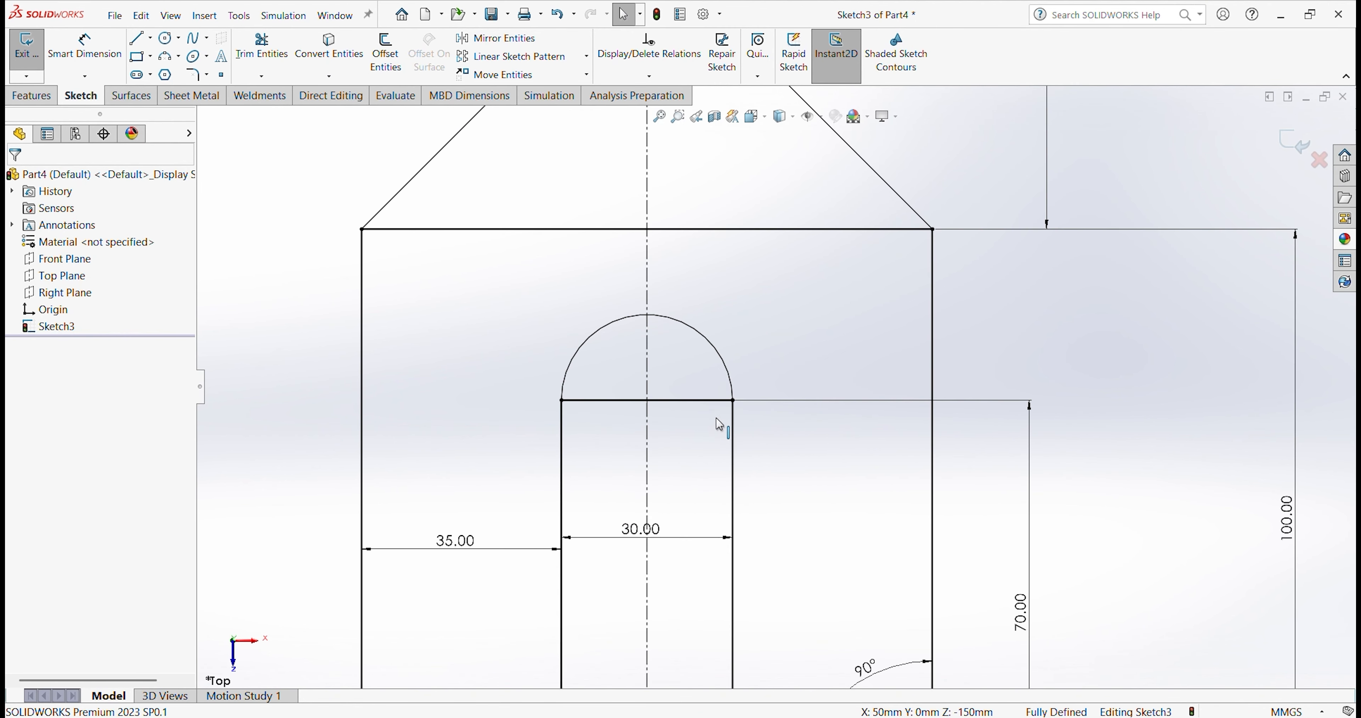
{"action": "left_click", "coordinate": [641, 537]}
{"action": "scroll", "coordinate": [774, 409], "scroll_direction": "up", "scroll_amount": 5}
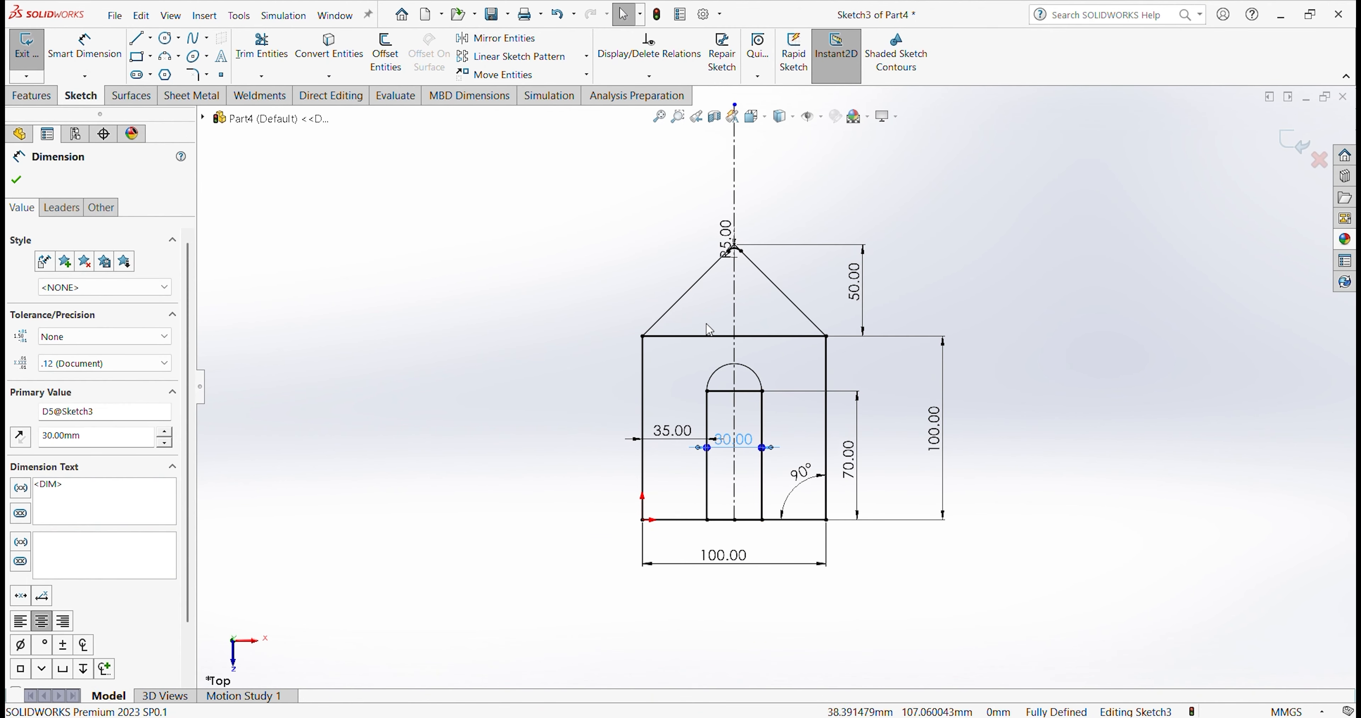
{"action": "scroll", "coordinate": [756, 437], "scroll_direction": "down", "scroll_amount": 5}
{"action": "left_click", "coordinate": [636, 291]}
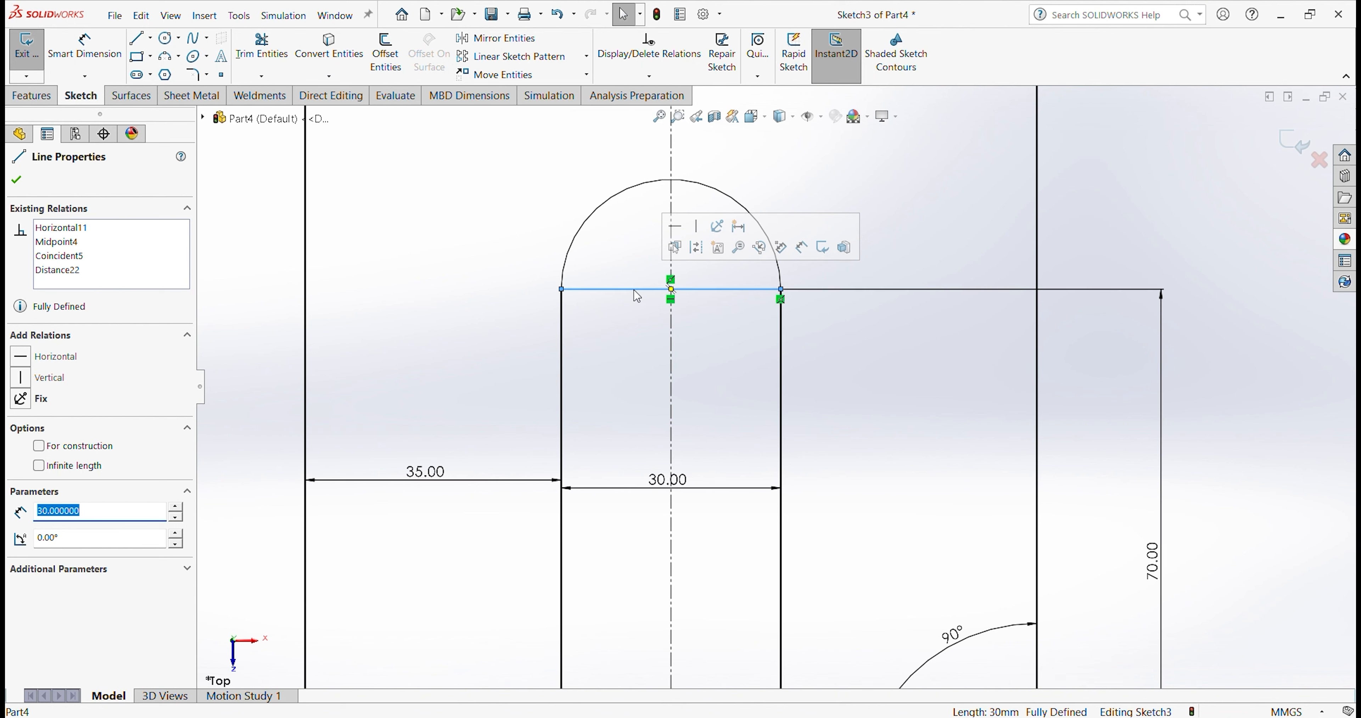
{"action": "key", "text": "Delete"}
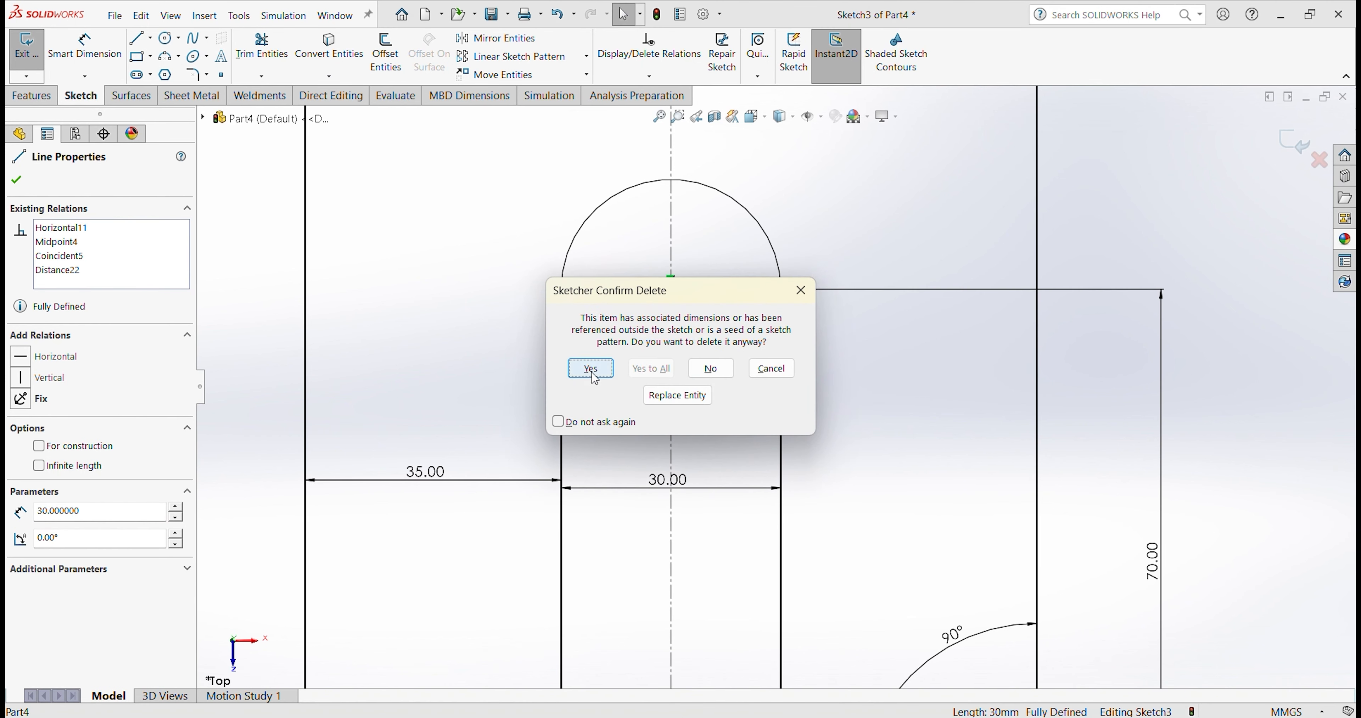
{"action": "left_click", "coordinate": [592, 369]}
{"action": "scroll", "coordinate": [753, 359], "scroll_direction": "up", "scroll_amount": 4}
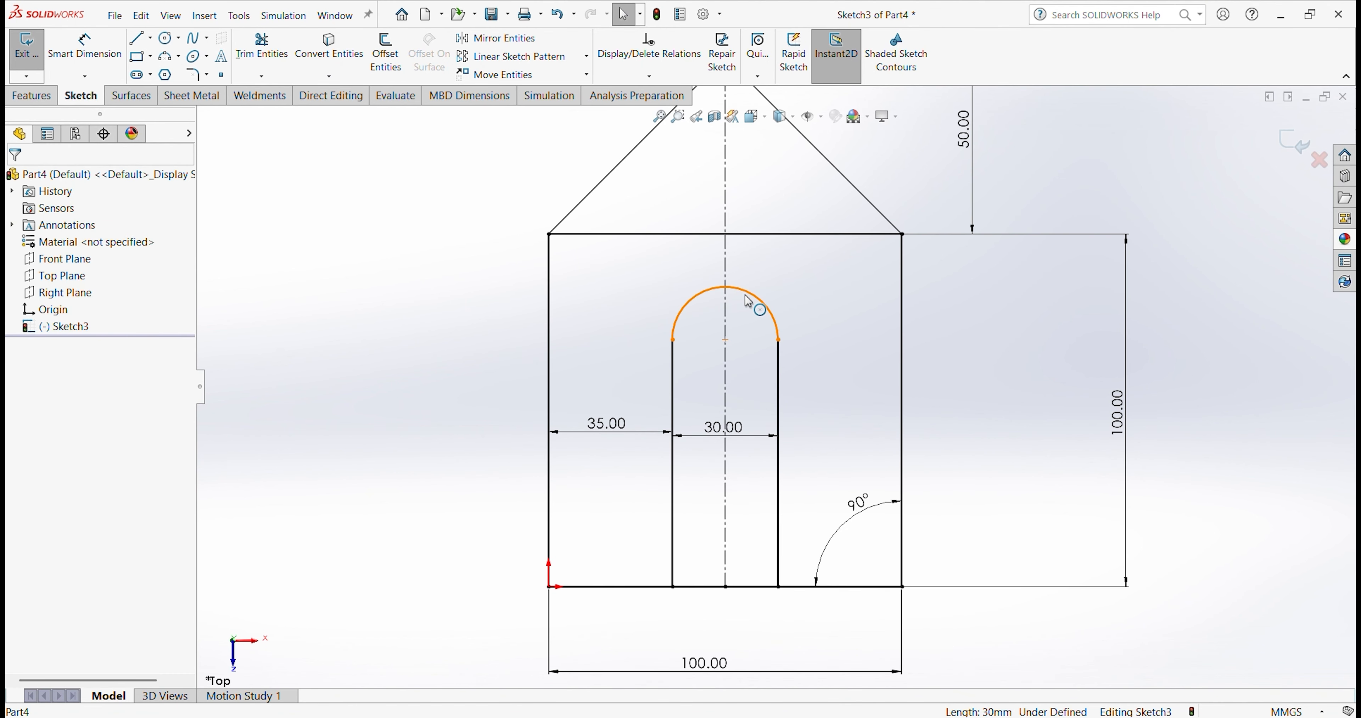
Step: Reshape the door arc by moving it upward and make it tangent to both vertical door sides at its endpoints
{"action": "left_click_drag", "start_coordinate": [777, 343], "coordinate": [744, 255]}
{"action": "left_click", "coordinate": [255, 354]}
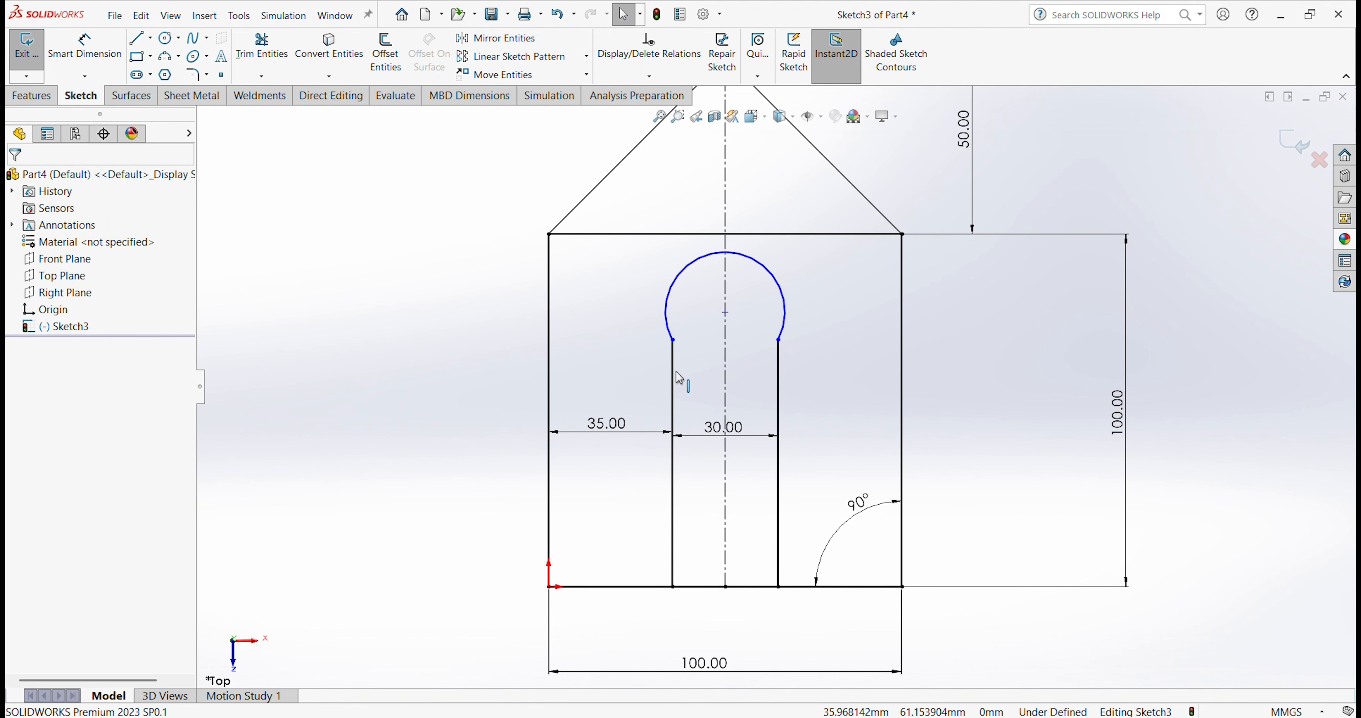
{"action": "left_click", "coordinate": [673, 340]}
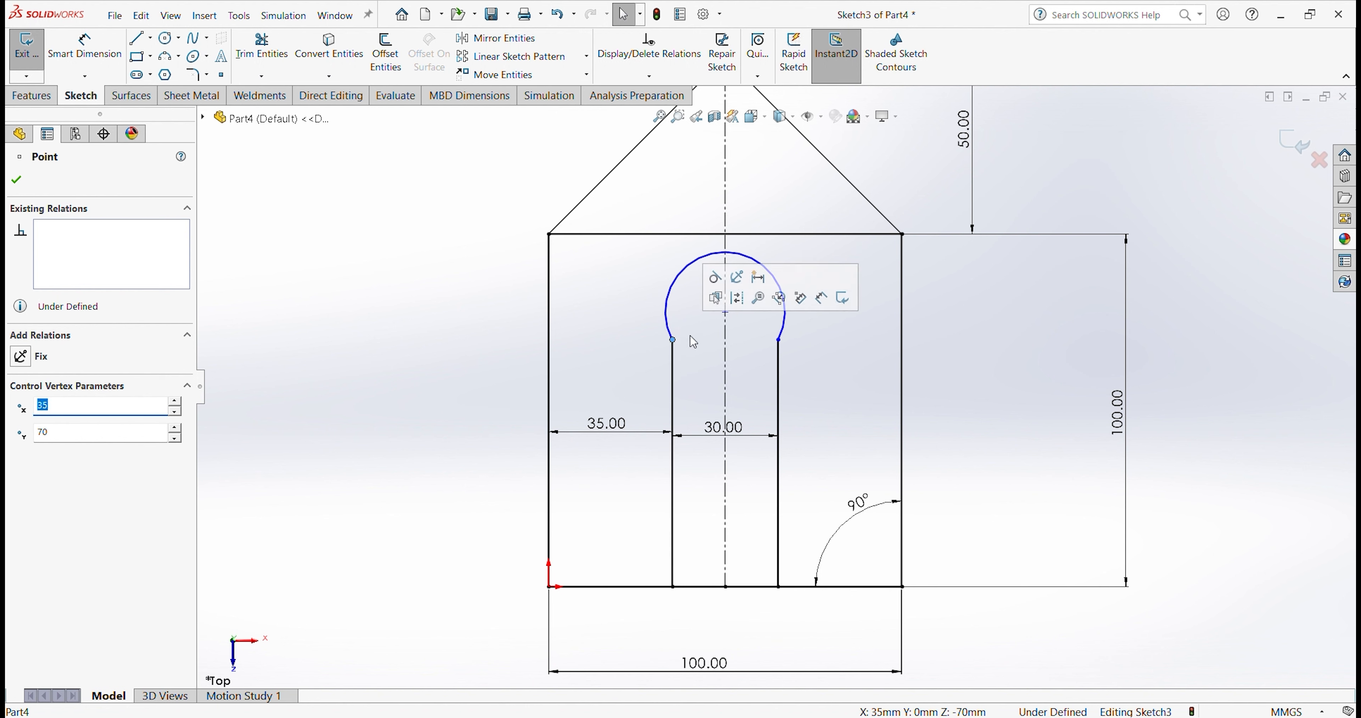
{"action": "left_click", "coordinate": [716, 279]}
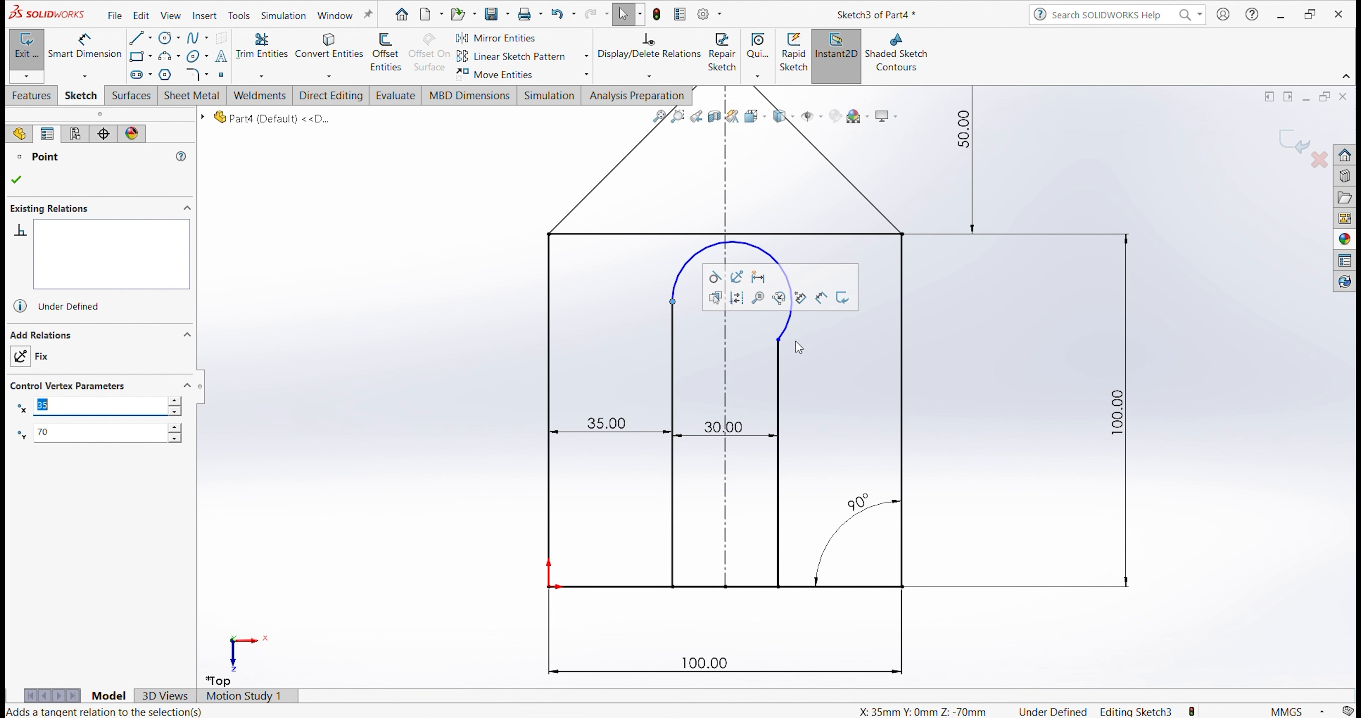
{"action": "left_click", "coordinate": [778, 340]}
{"action": "left_click", "coordinate": [820, 277]}
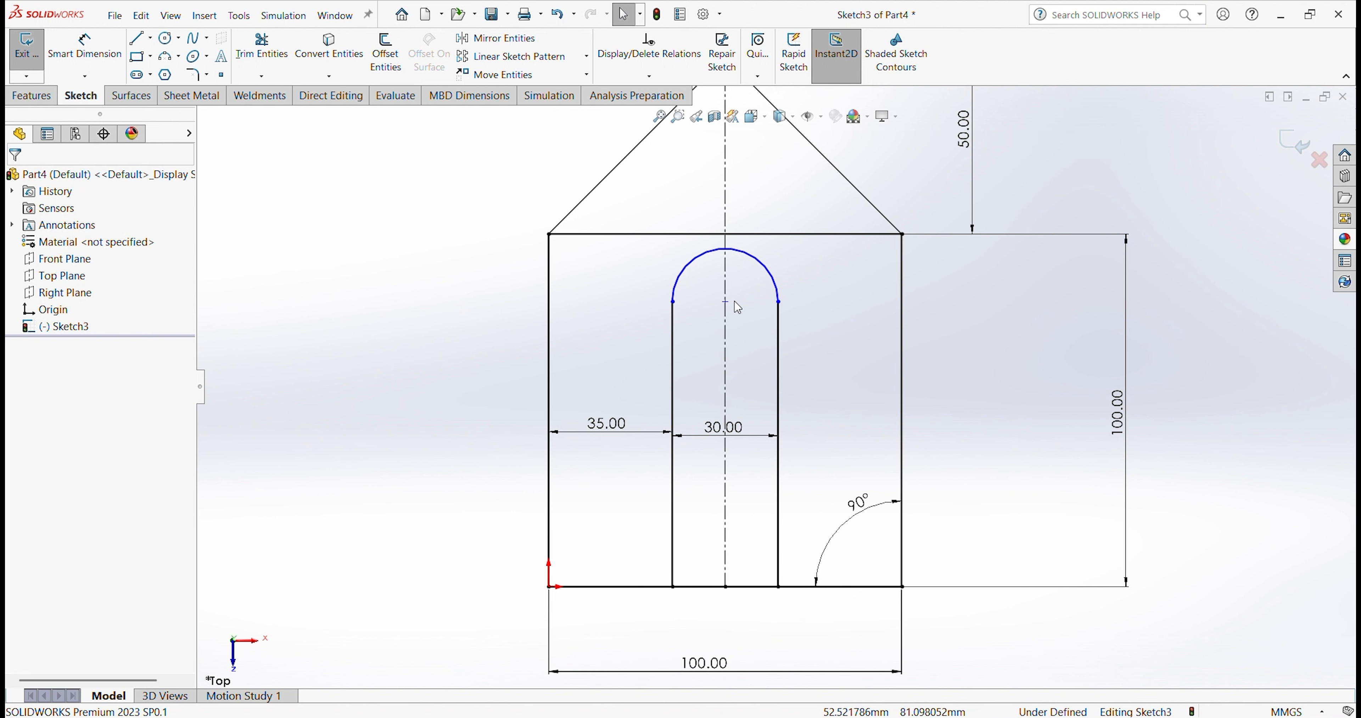
Step: Lower the door arc's centre and dimension its height above the base edge as 70 mm
{"action": "left_click_drag", "start_coordinate": [726, 302], "coordinate": [730, 335]}
{"action": "left_click", "coordinate": [815, 284]}
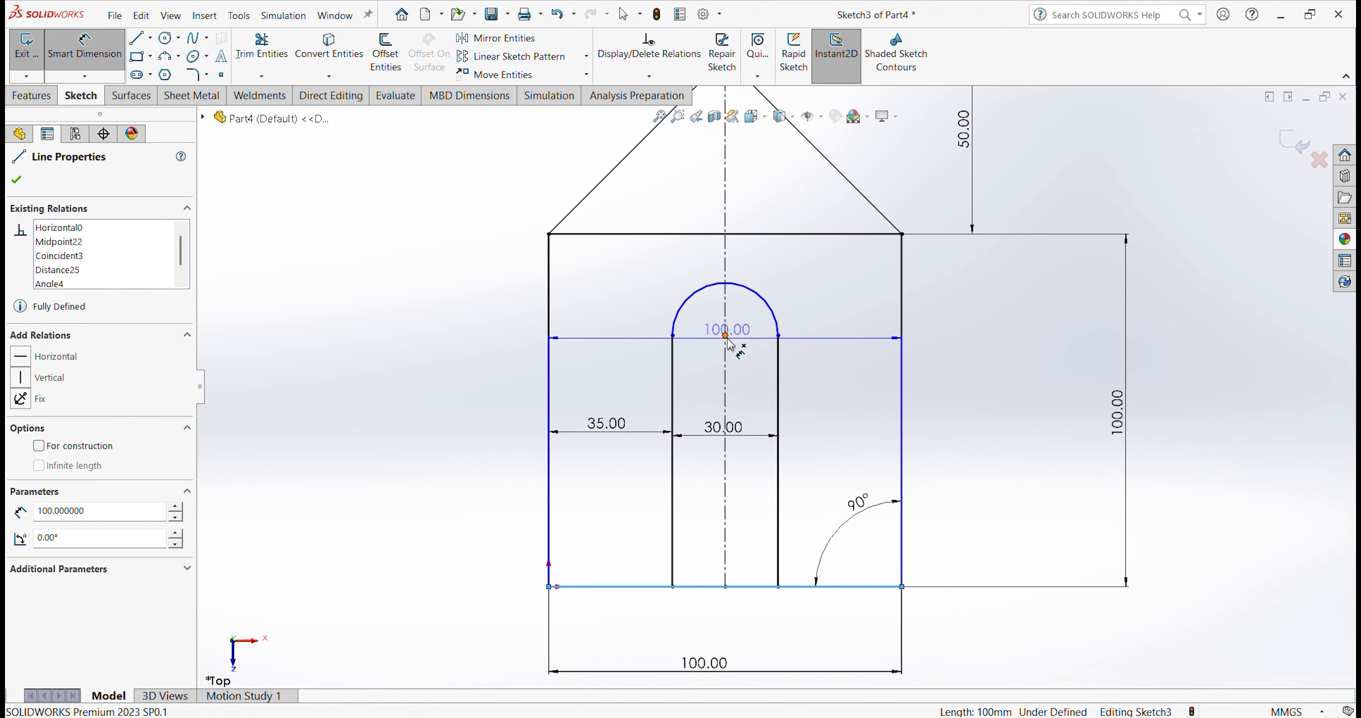
{"action": "left_click", "coordinate": [726, 335]}
{"action": "left_click", "coordinate": [1009, 487]}
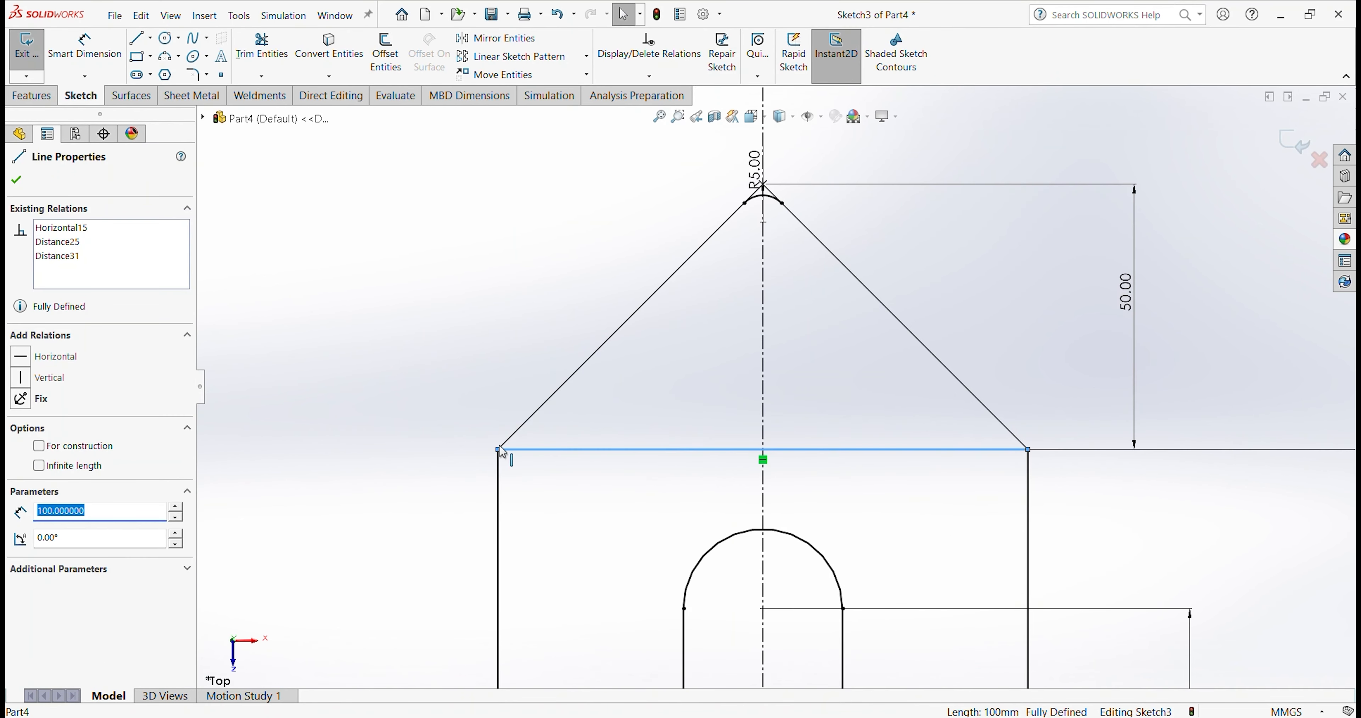
Step: Toggle the horizontal line between the roof and the walls between construction and solid geometry
{"action": "left_click", "coordinate": [581, 455]}
{"action": "left_click", "coordinate": [549, 450]}
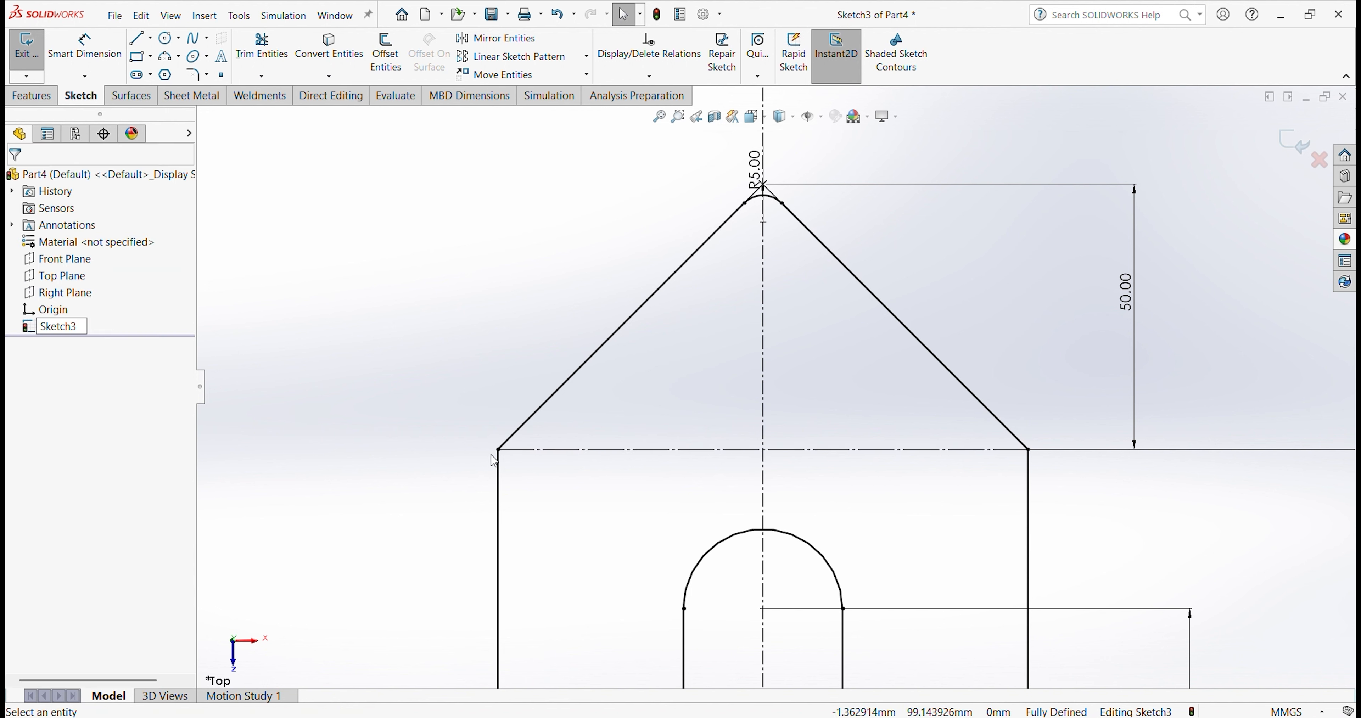
{"action": "left_click", "coordinate": [550, 450]}
{"action": "left_click", "coordinate": [607, 414]}
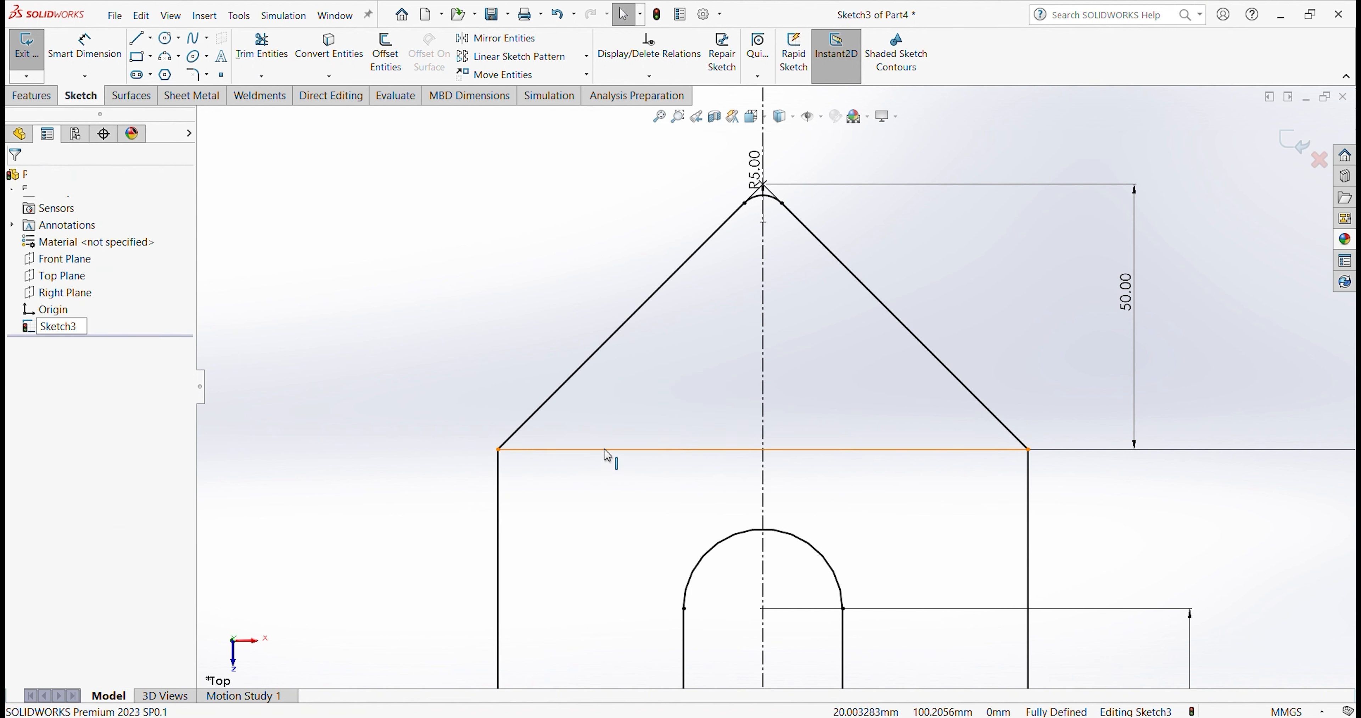
{"action": "left_click", "coordinate": [607, 459]}
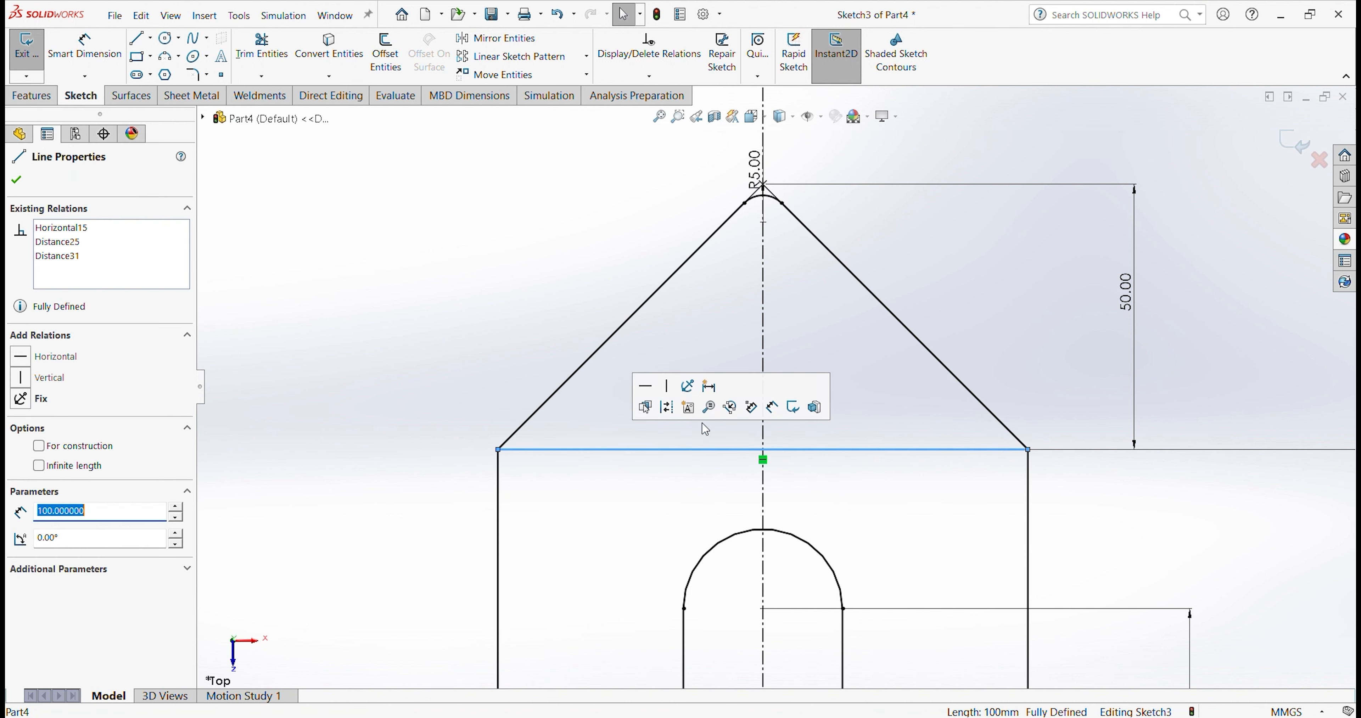
{"action": "left_click", "coordinate": [667, 411]}
{"action": "key", "text": "f"}
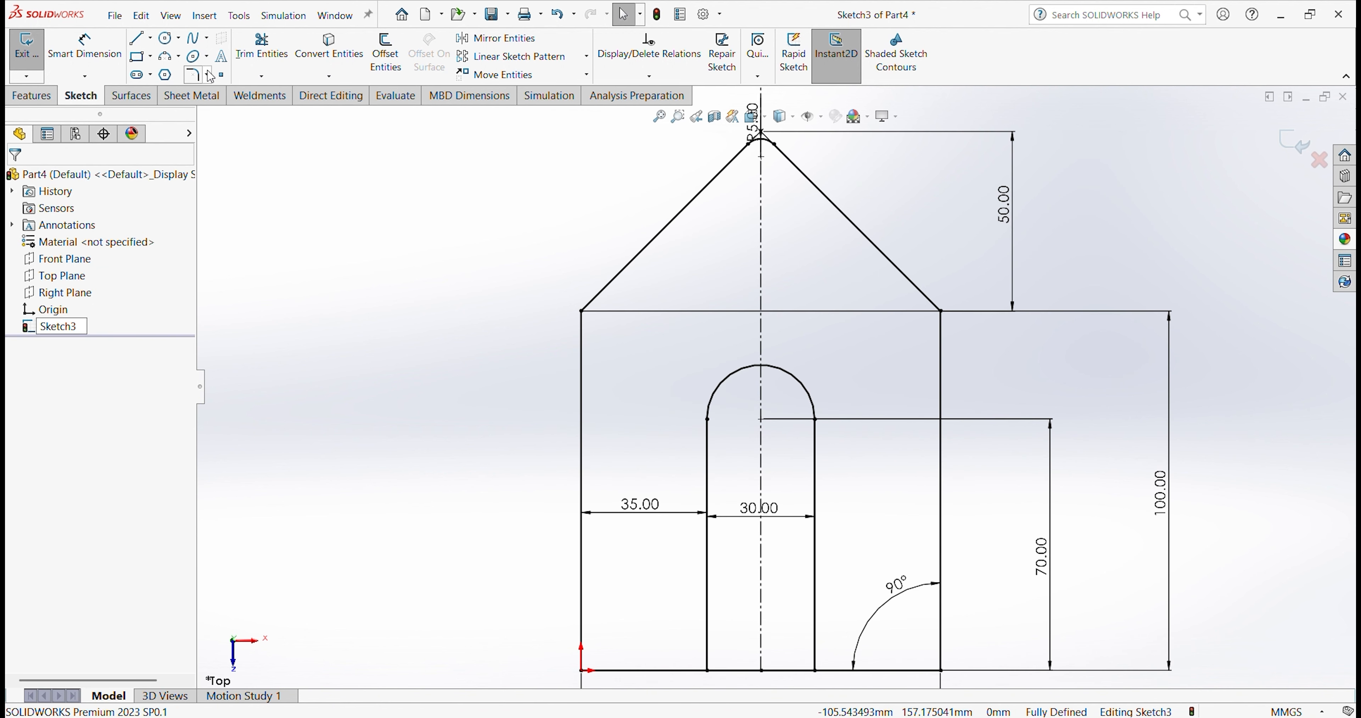
Step: Try an angle-distance sketch chamfer of 1 mm at 45° on the square's lower-right corner and undo it
{"action": "left_click", "coordinate": [207, 77]}
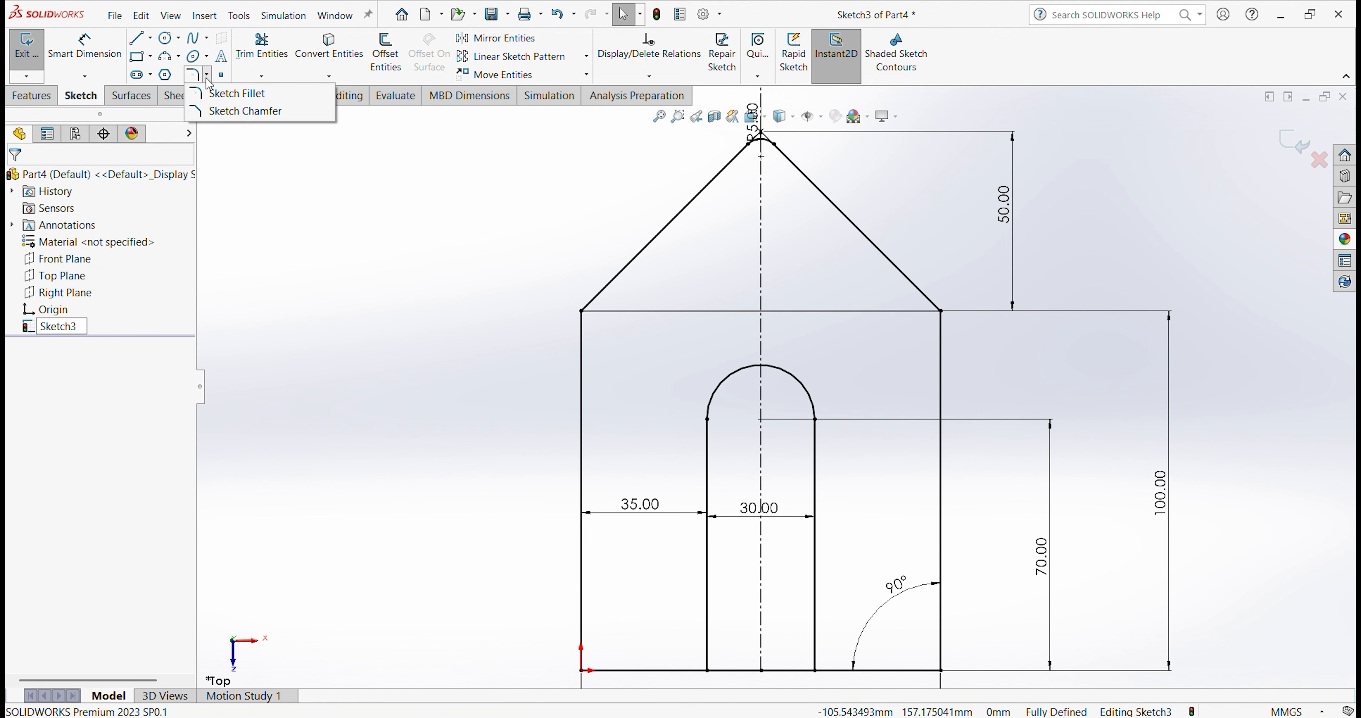
{"action": "left_click", "coordinate": [239, 112]}
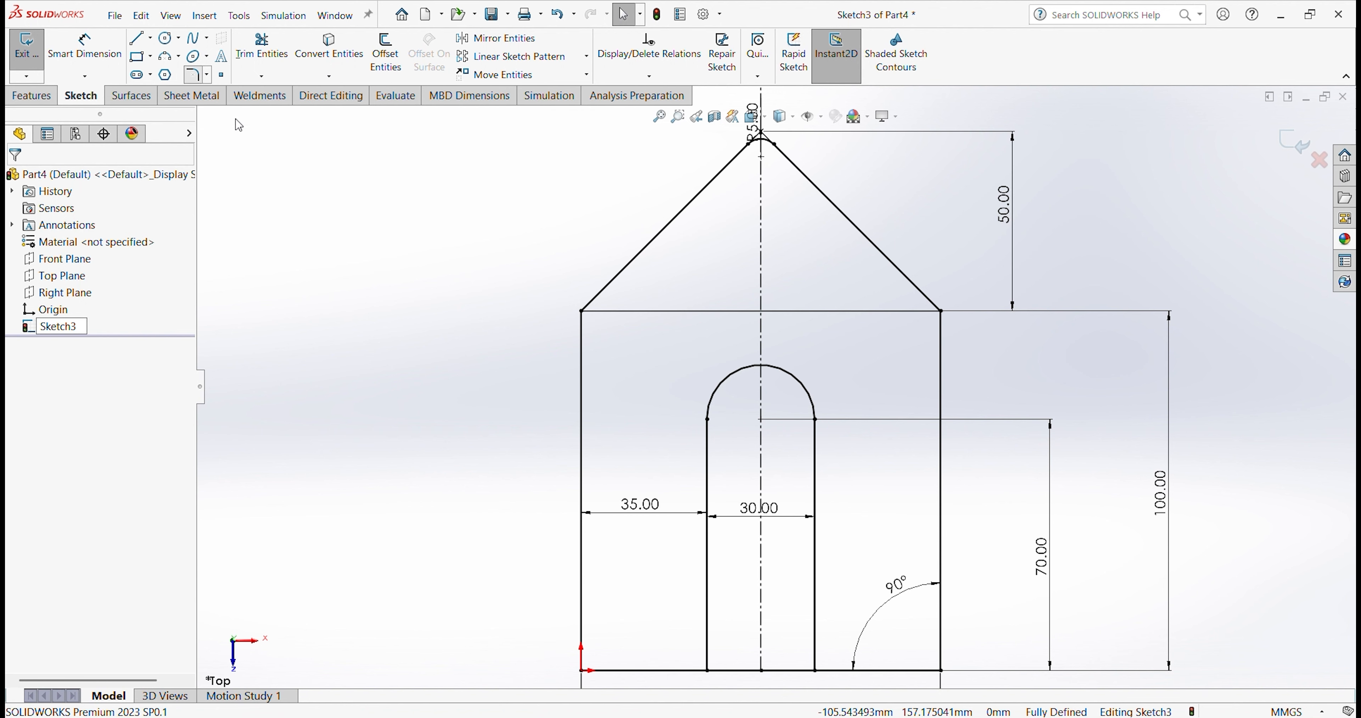
{"action": "left_click", "coordinate": [74, 226]}
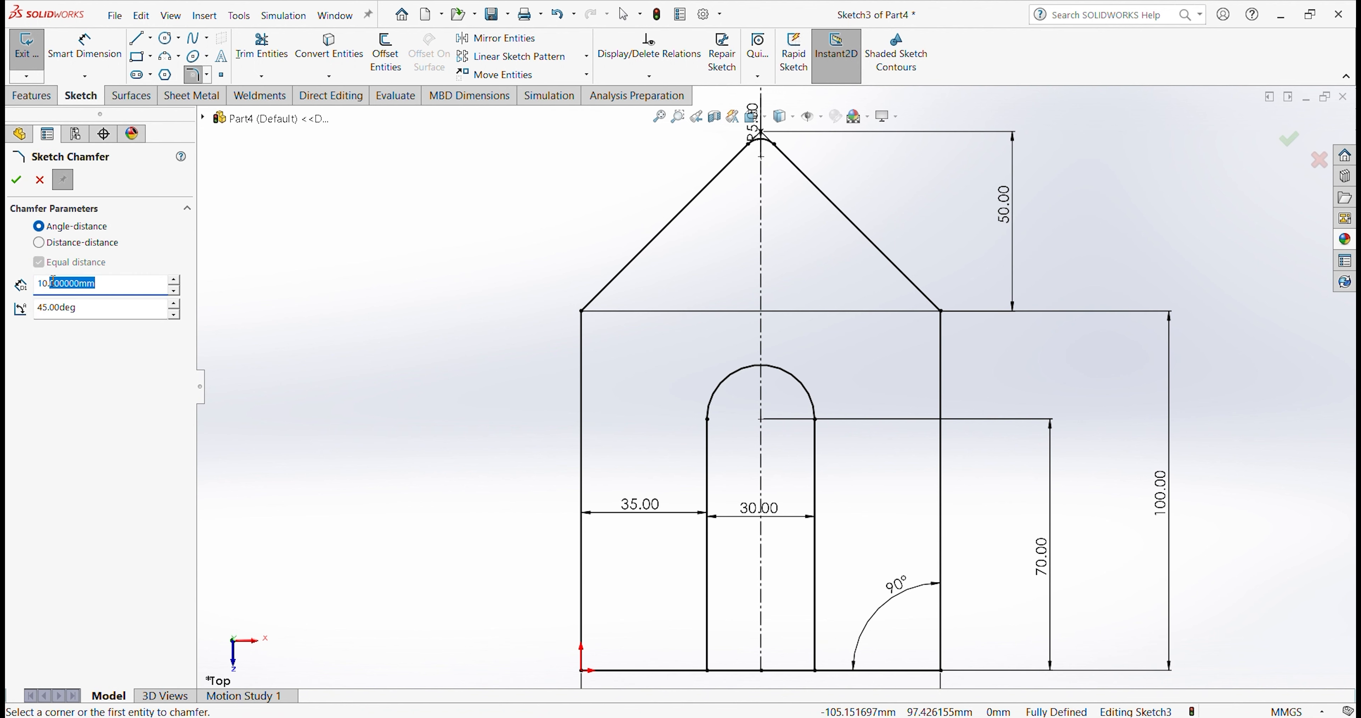
{"action": "scroll", "coordinate": [586, 332], "scroll_direction": "up", "scroll_amount": 2}
{"action": "scroll", "coordinate": [608, 570], "scroll_direction": "down", "scroll_amount": 2}
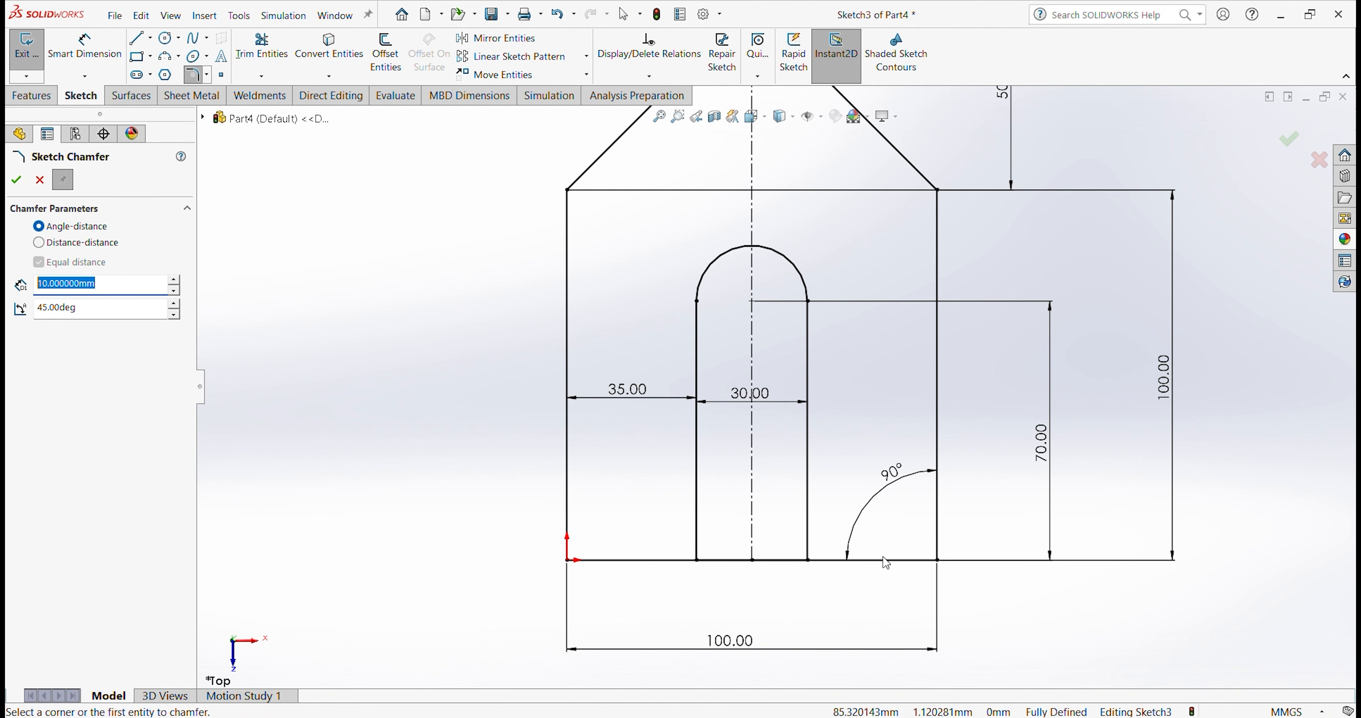
{"action": "type", "text": "1"}
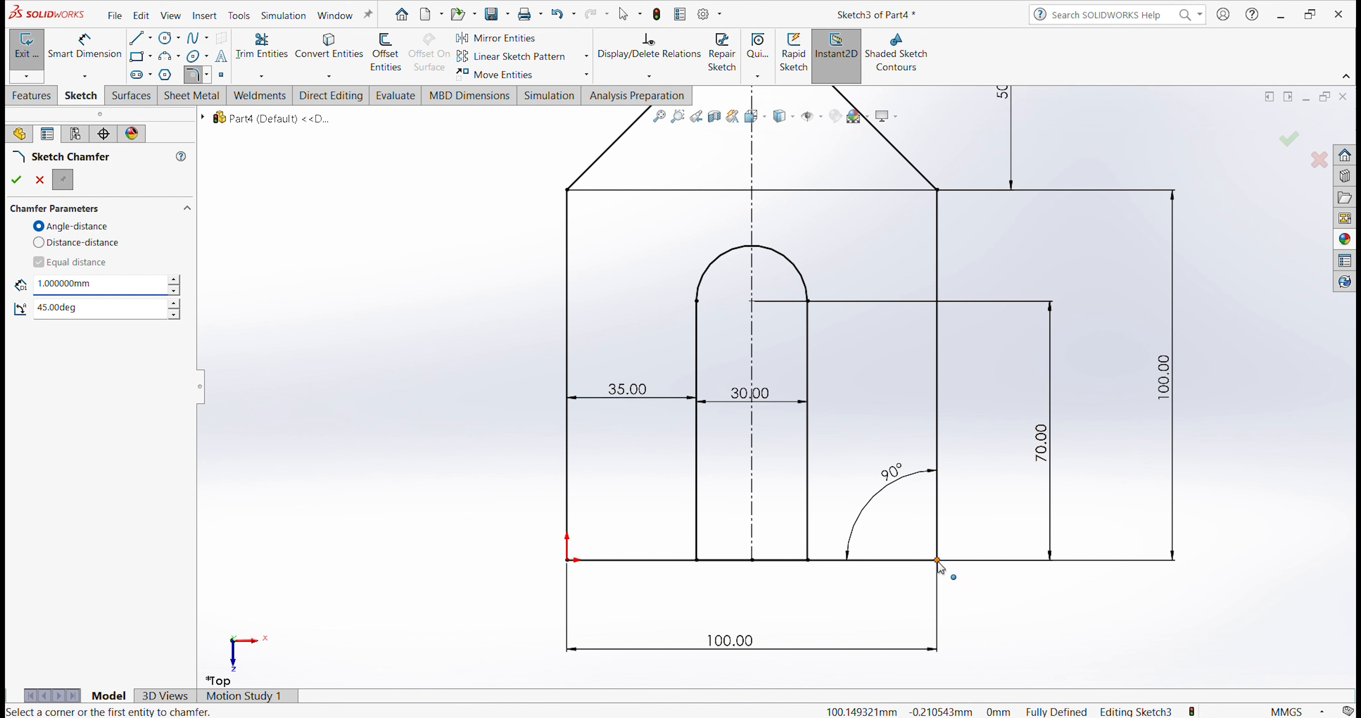
{"action": "left_click", "coordinate": [944, 567]}
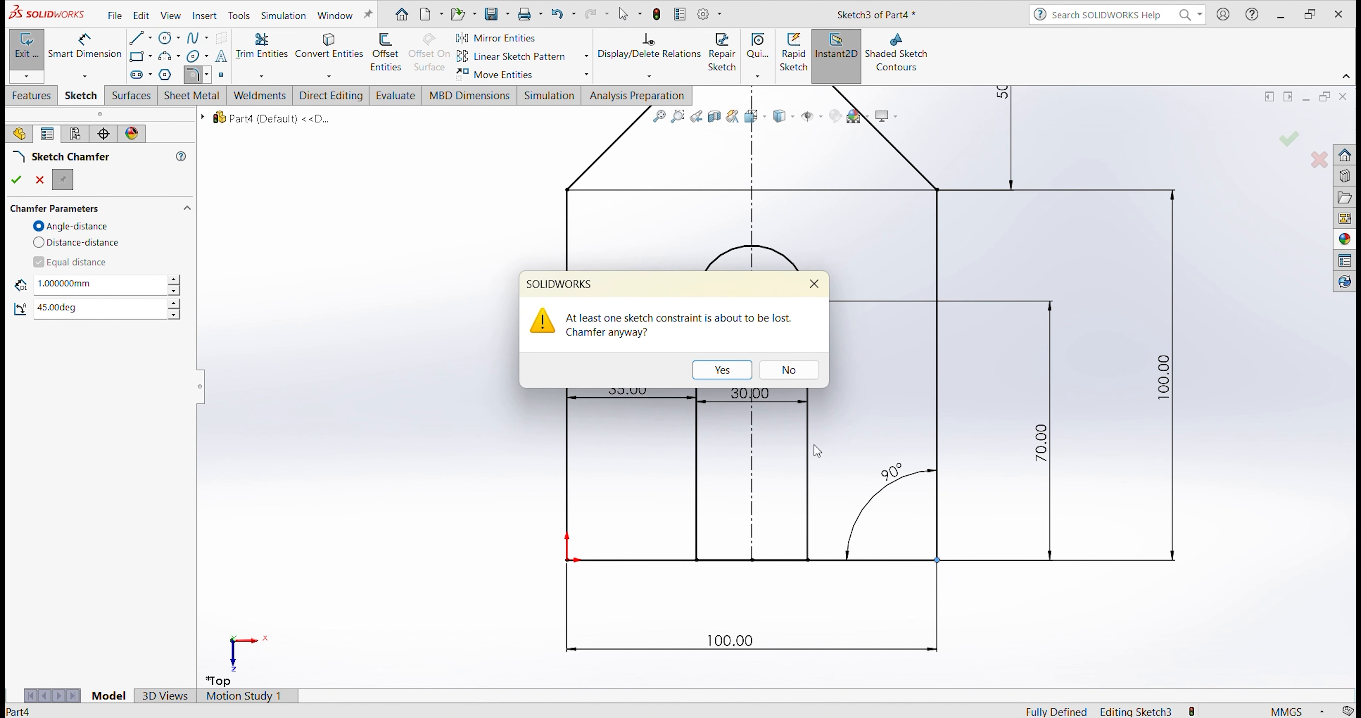
{"action": "left_click", "coordinate": [722, 369]}
{"action": "scroll", "coordinate": [872, 549], "scroll_direction": "down", "scroll_amount": 10}
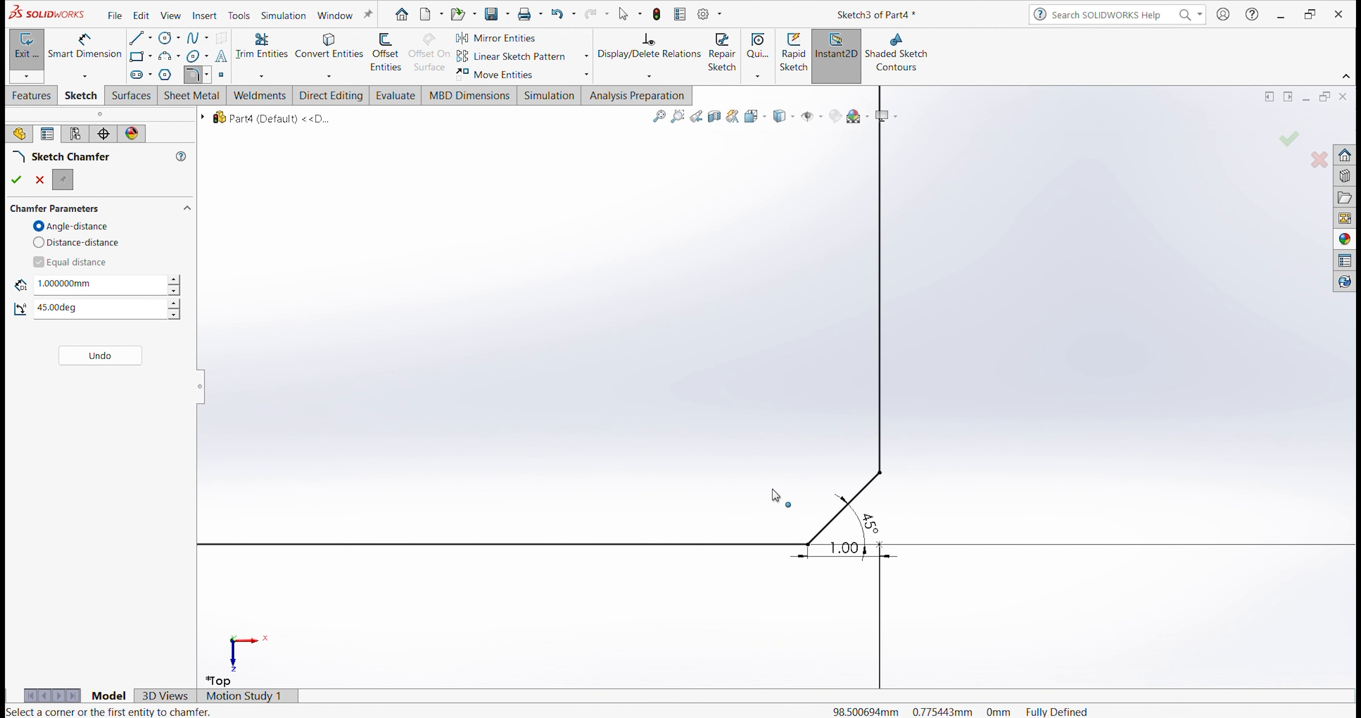
{"action": "key", "text": "Escape"}
{"action": "key", "text": "ctrl+z"}
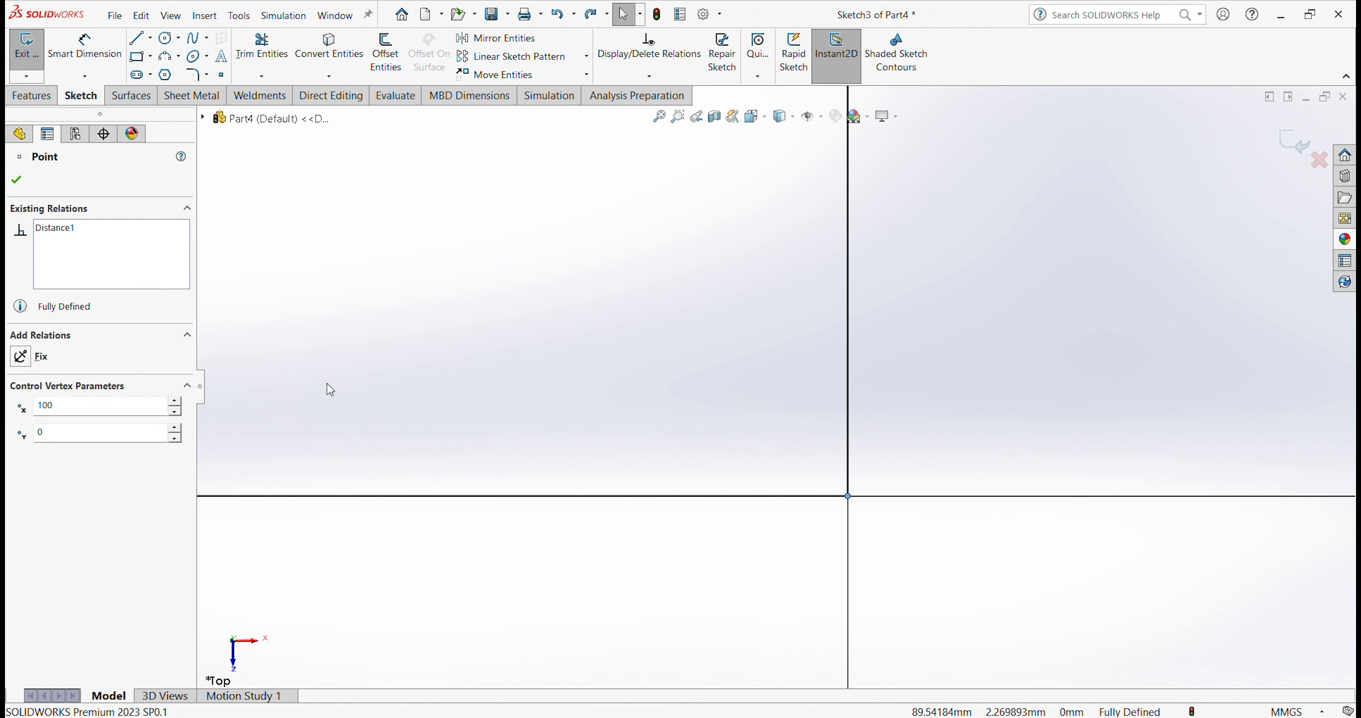
Step: Chamfer the square's lower-right corner with an equal distance-distance sketch chamfer of 10 mm
{"action": "left_click", "coordinate": [770, 497]}
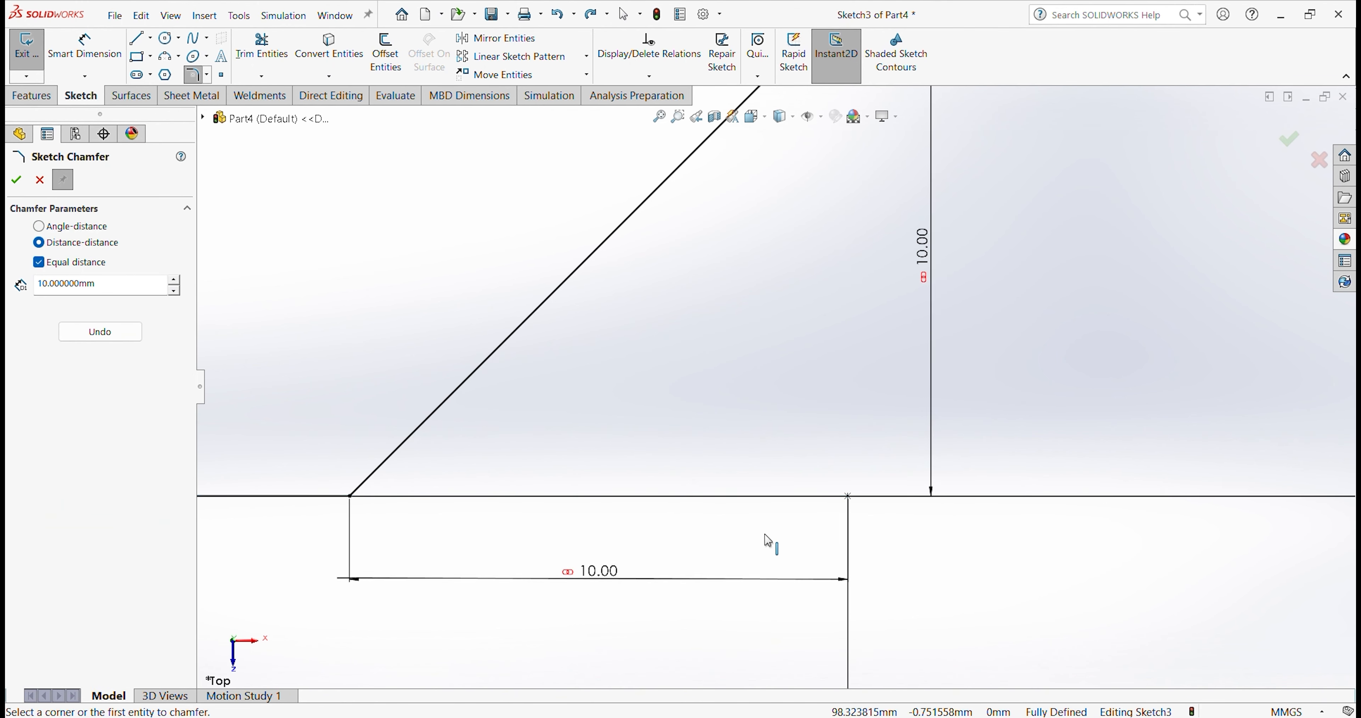
{"action": "scroll", "coordinate": [768, 540], "scroll_direction": "up", "scroll_amount": 10}
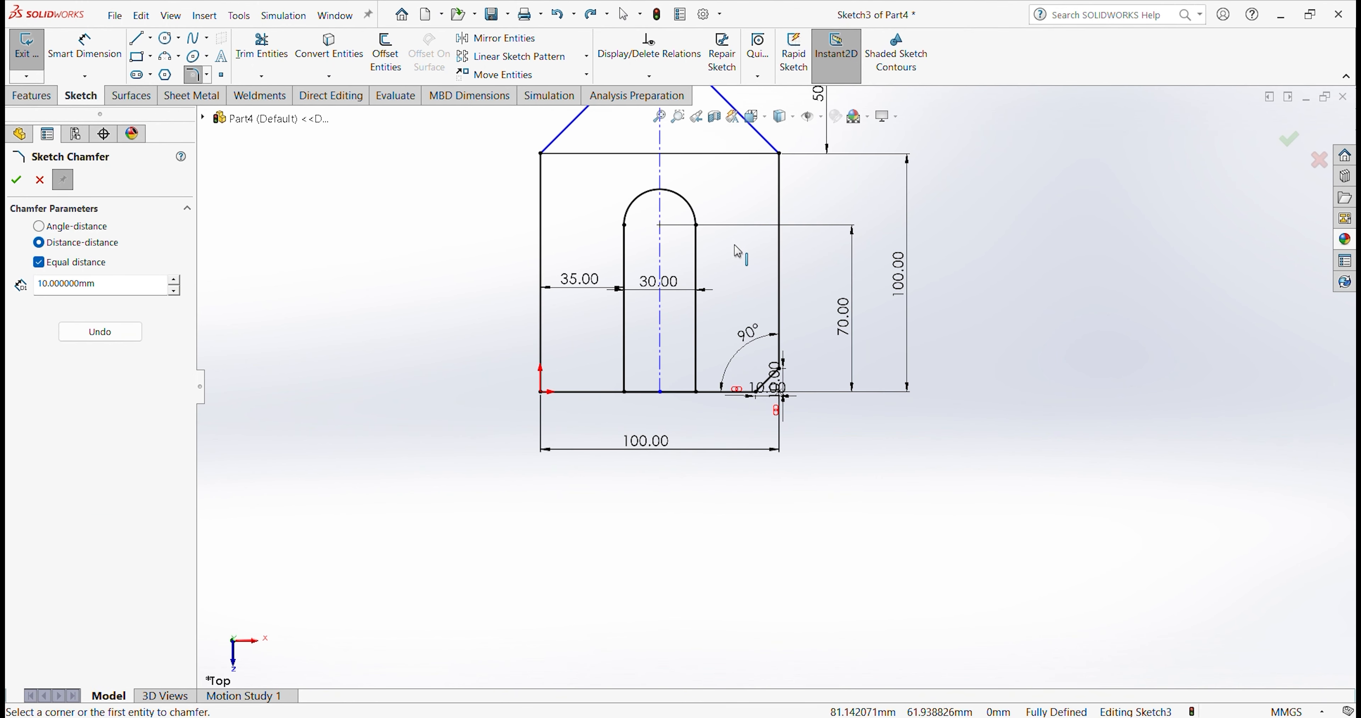